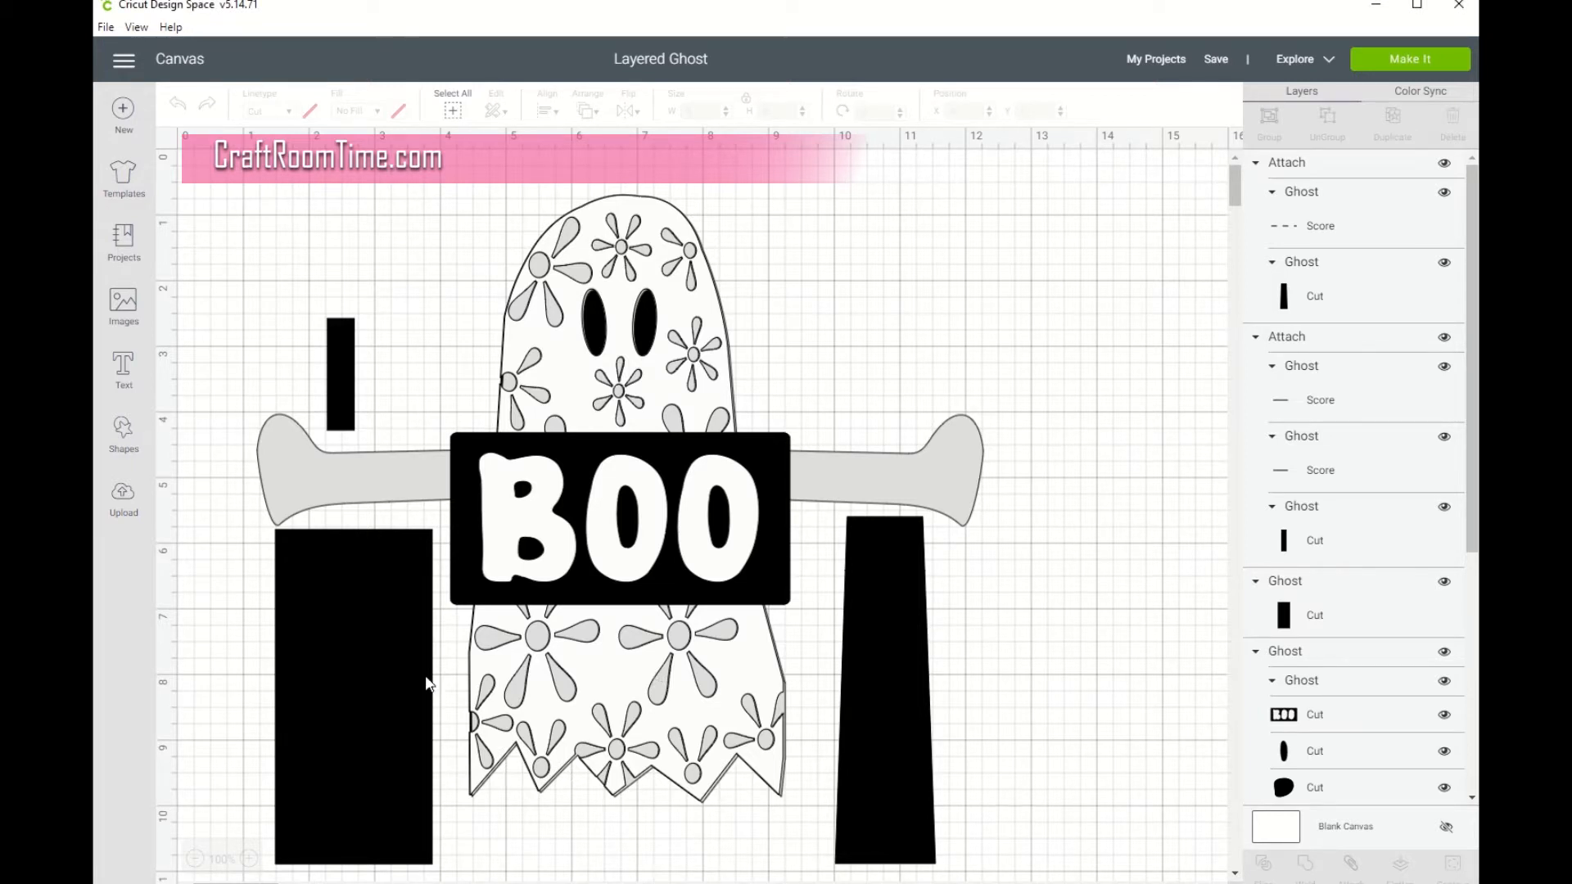
Examine the small strip, the large rectangle and the tapered stand piece along with their score and cut layers.
click(338, 401)
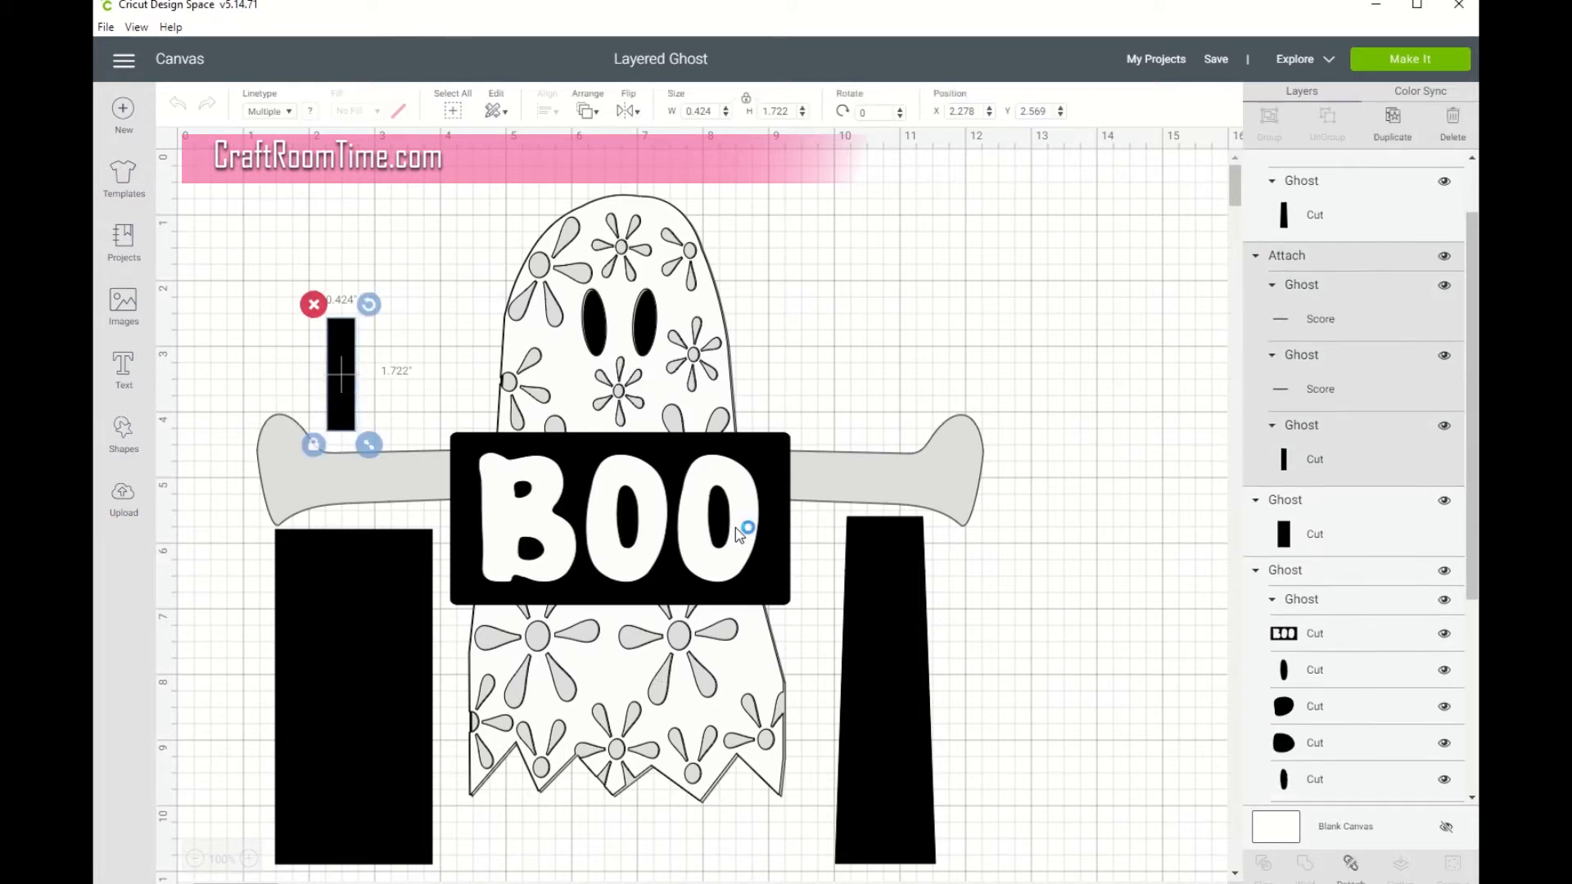
click(1040, 592)
mouse_move(344, 300)
mouse_down()
mouse_move(346, 365)
mouse_move(323, 281)
mouse_move(344, 300)
mouse_up()
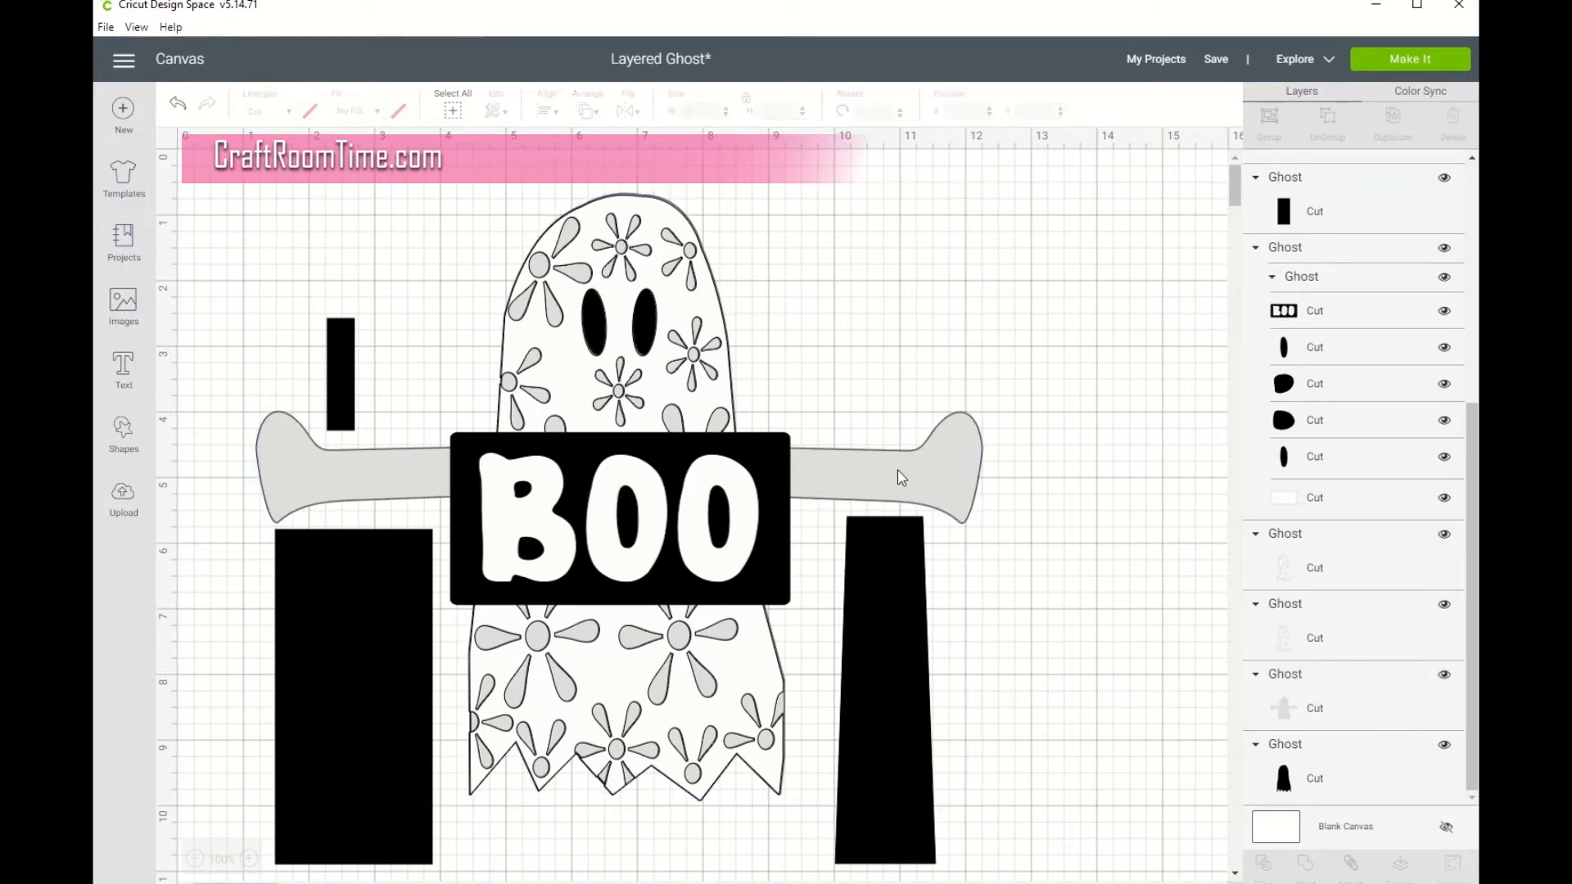
click(893, 848)
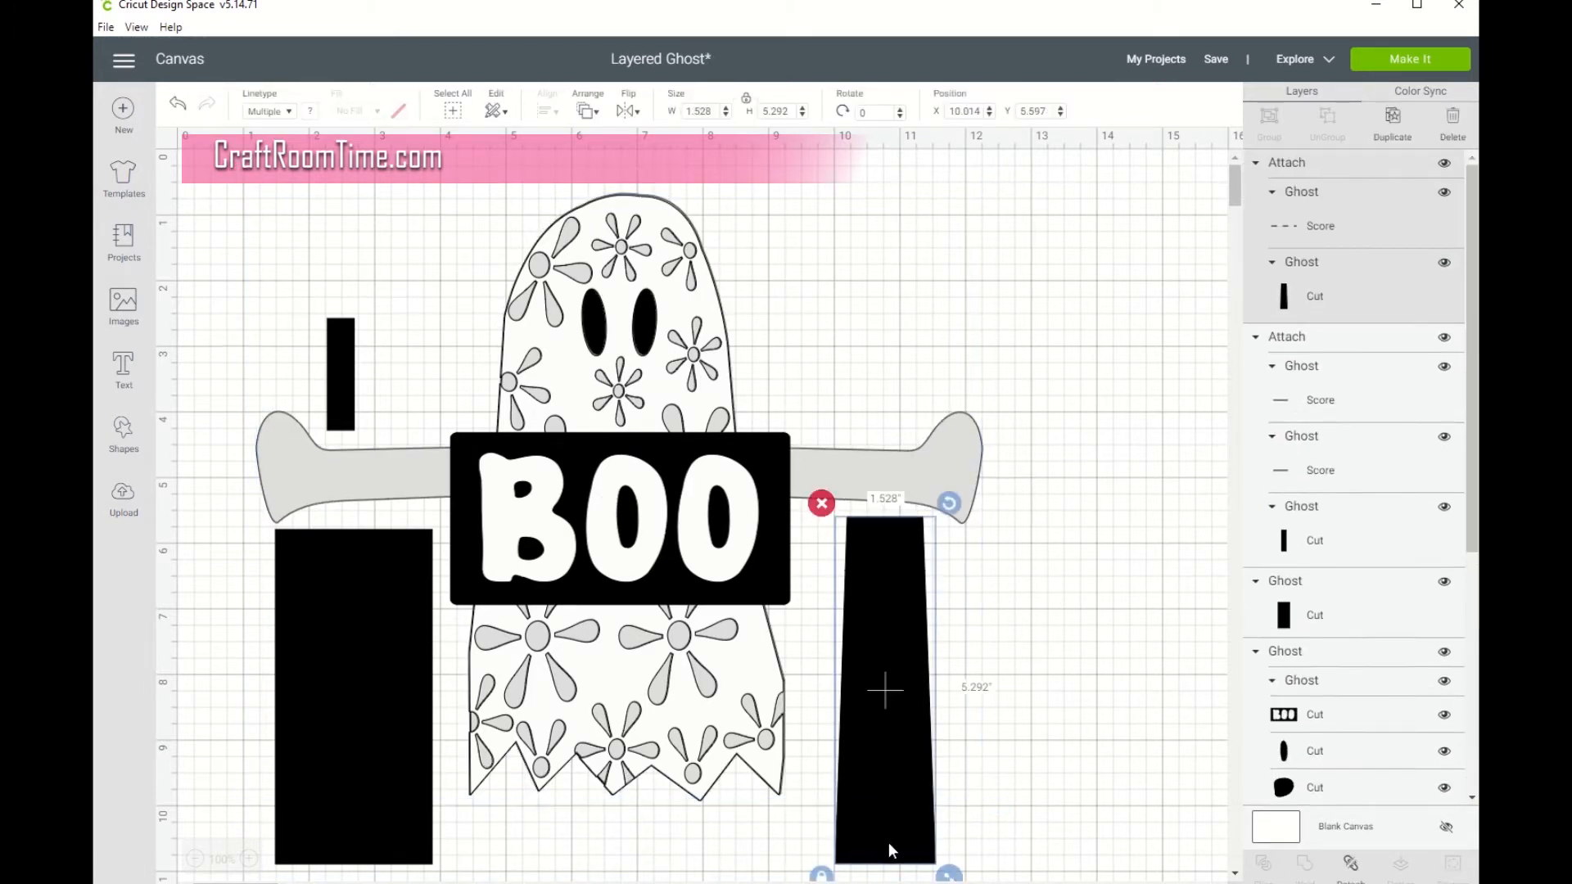
shift+click(361, 825)
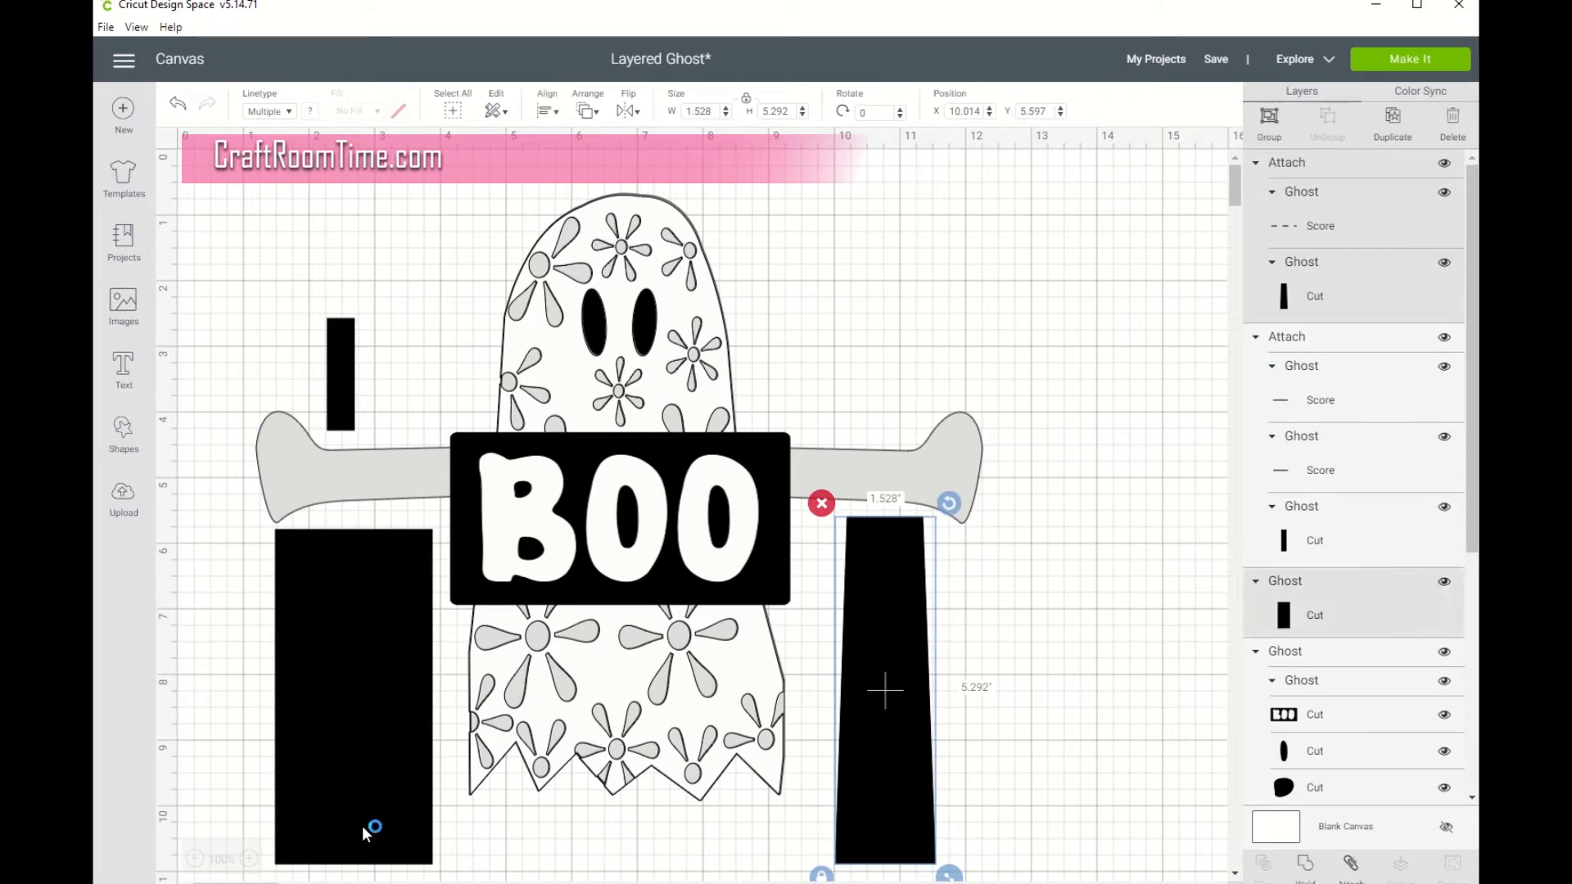
shift+click(341, 388)
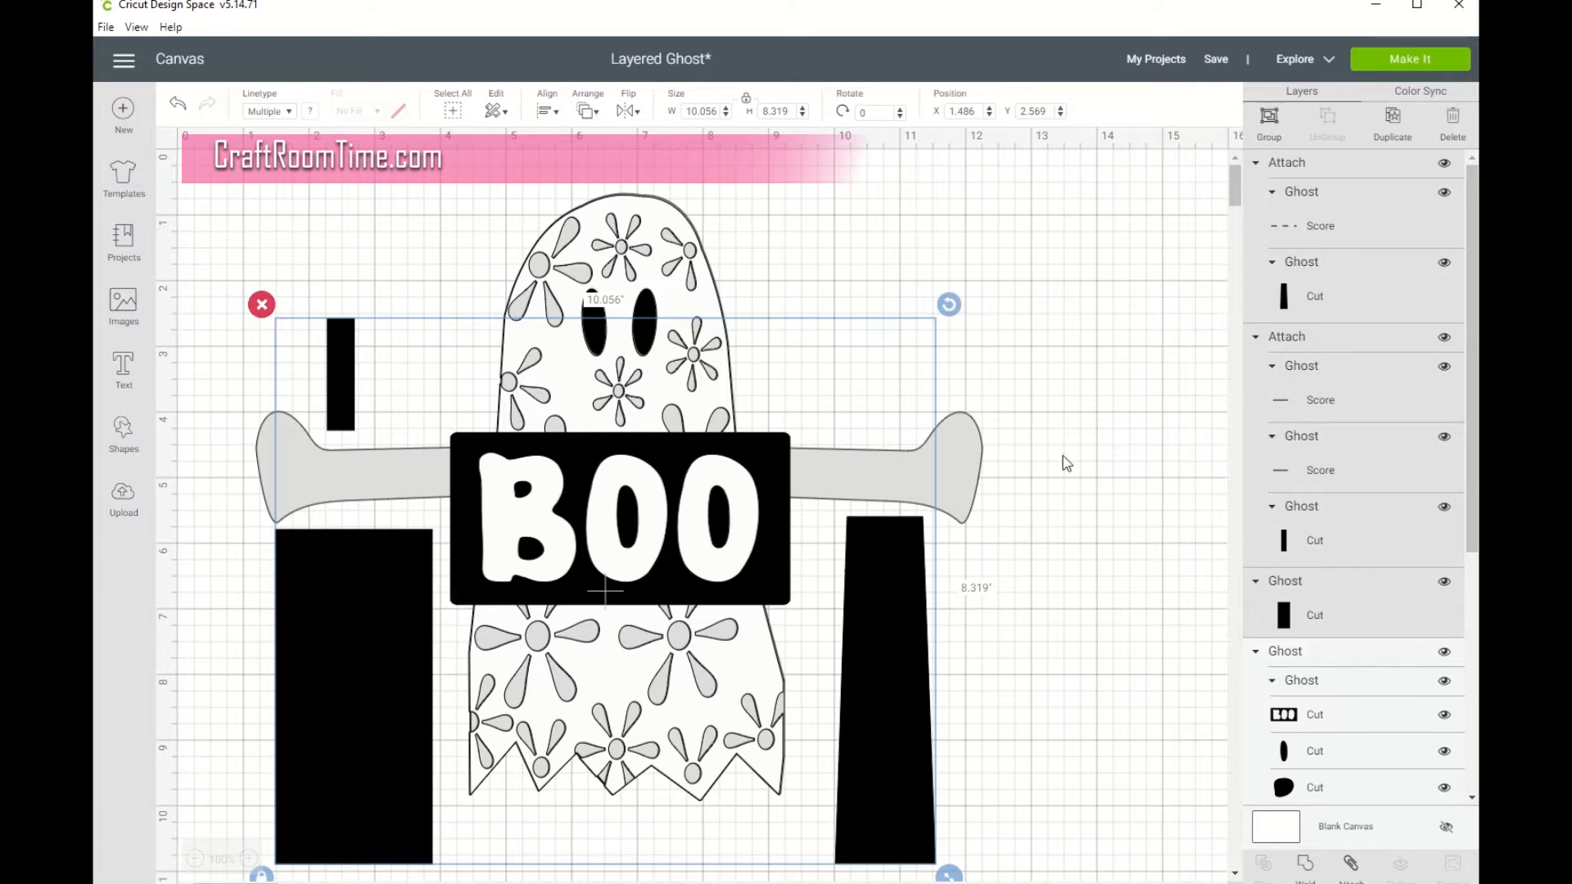
click(1064, 426)
click(887, 562)
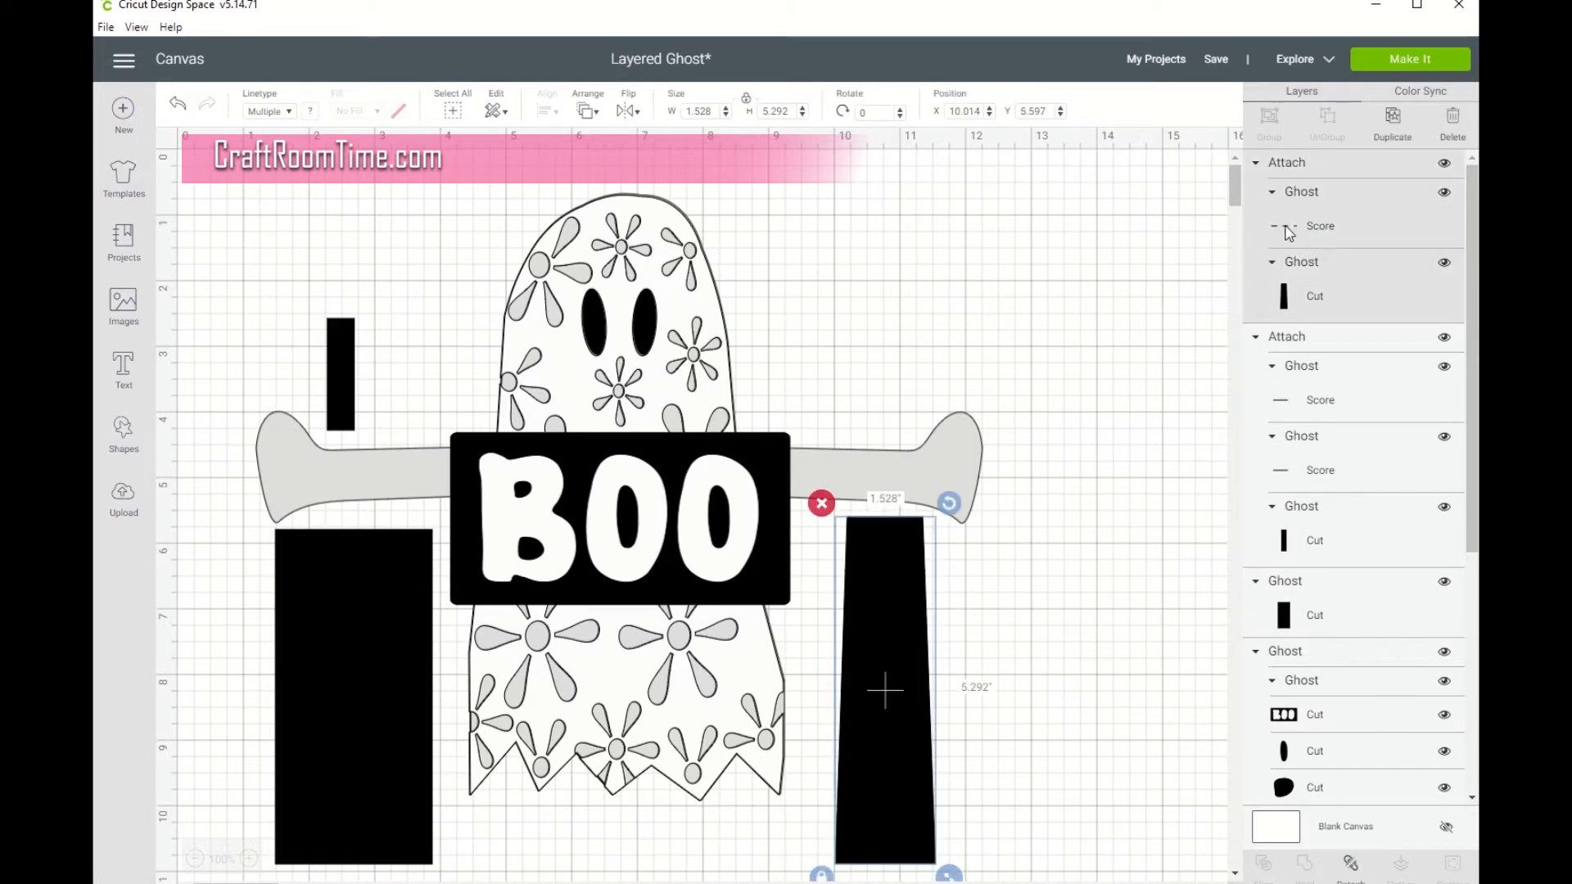
click(1320, 390)
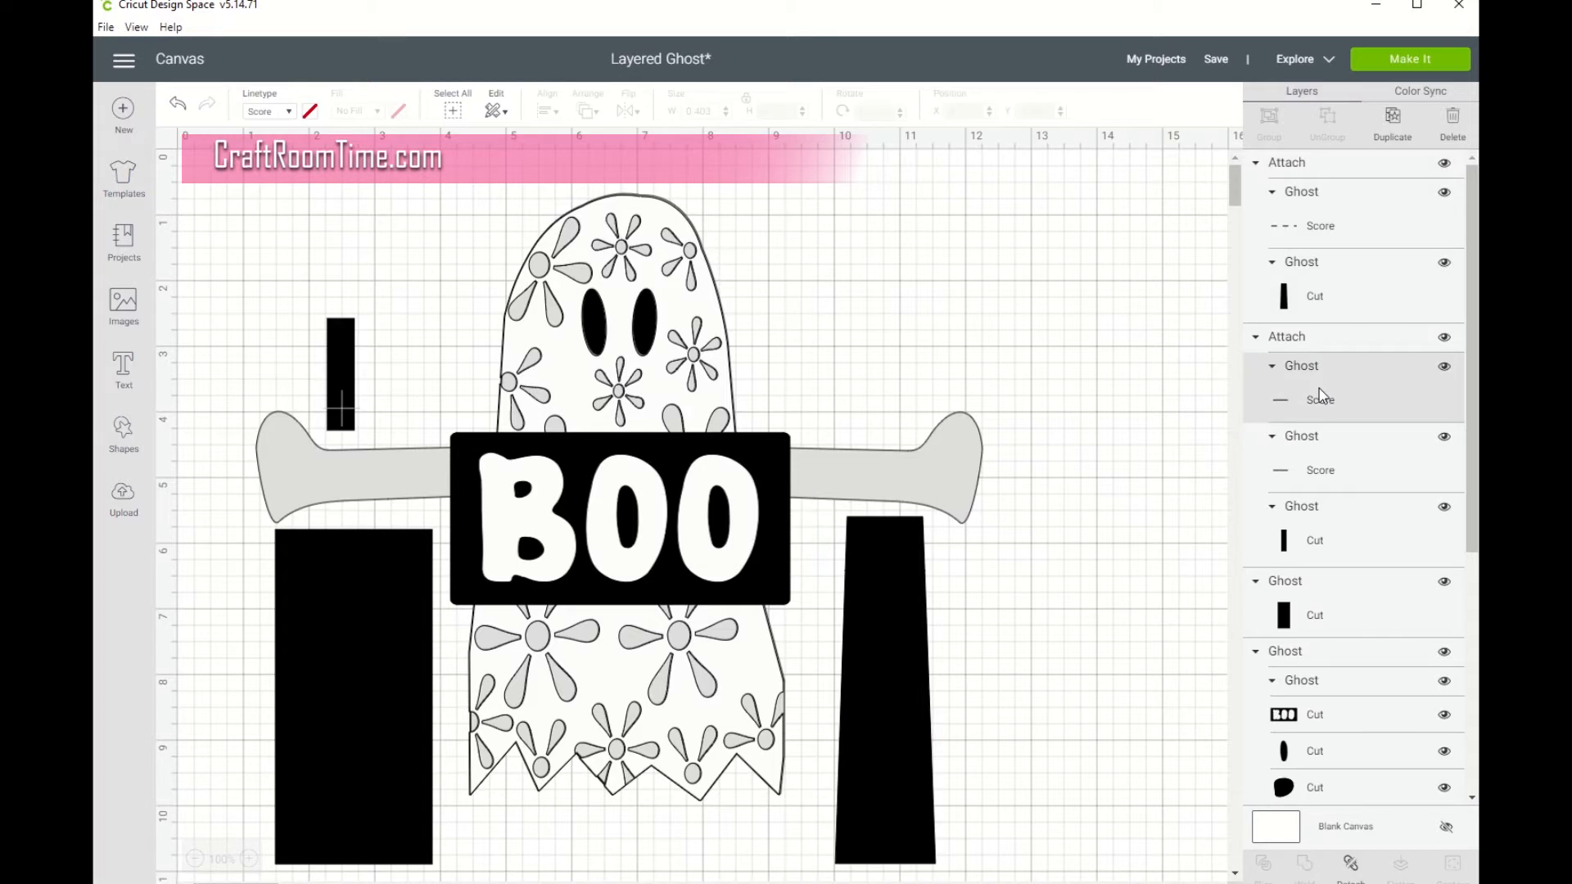
click(1309, 540)
click(1295, 604)
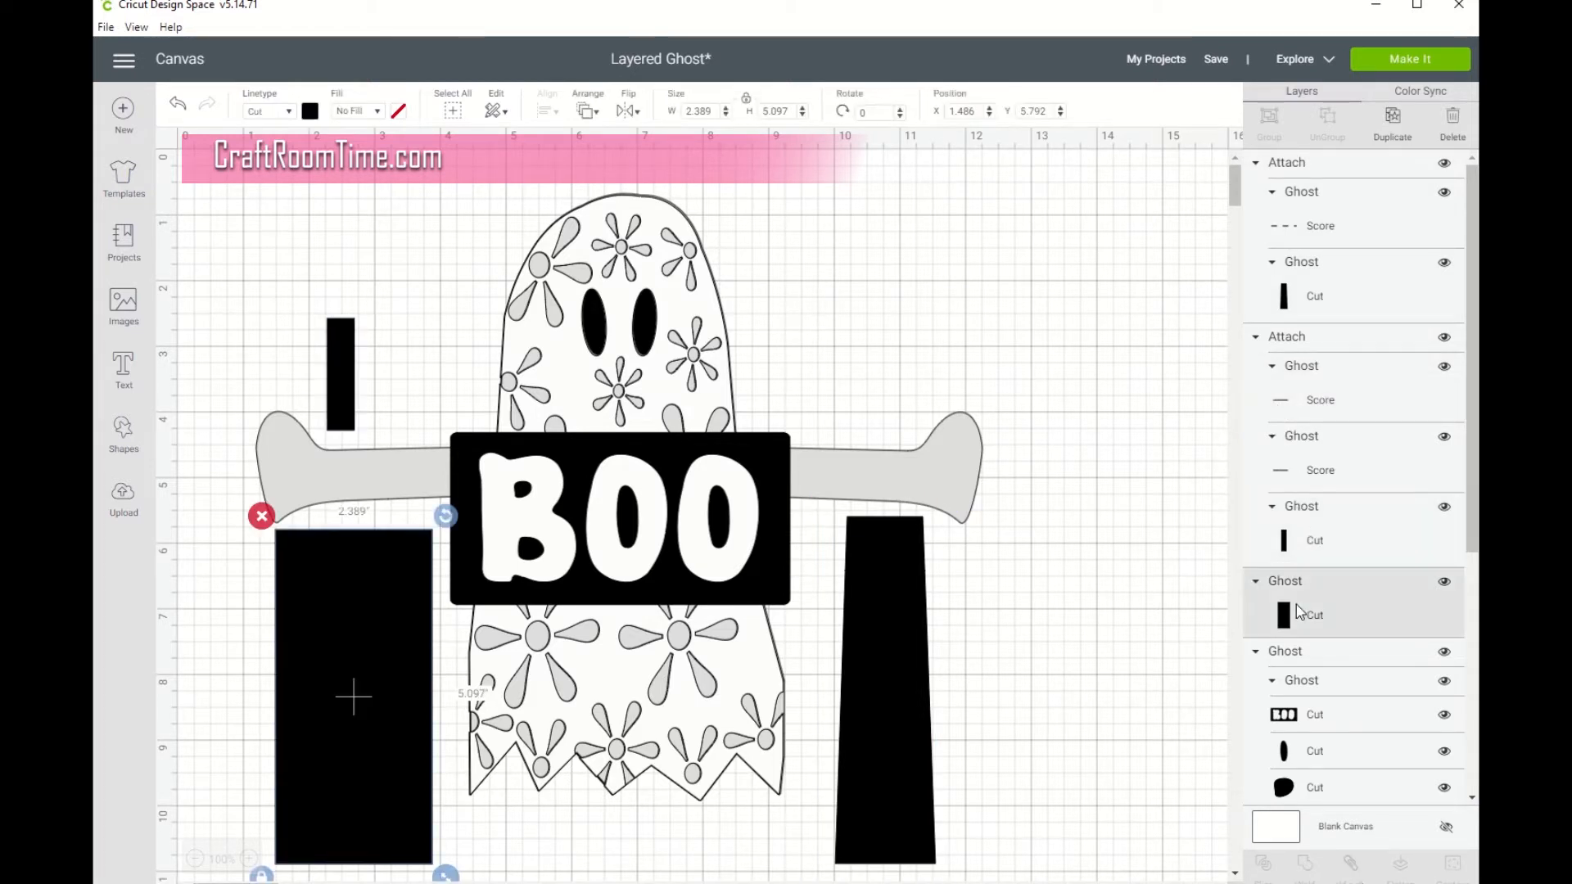
shift+click(1308, 541)
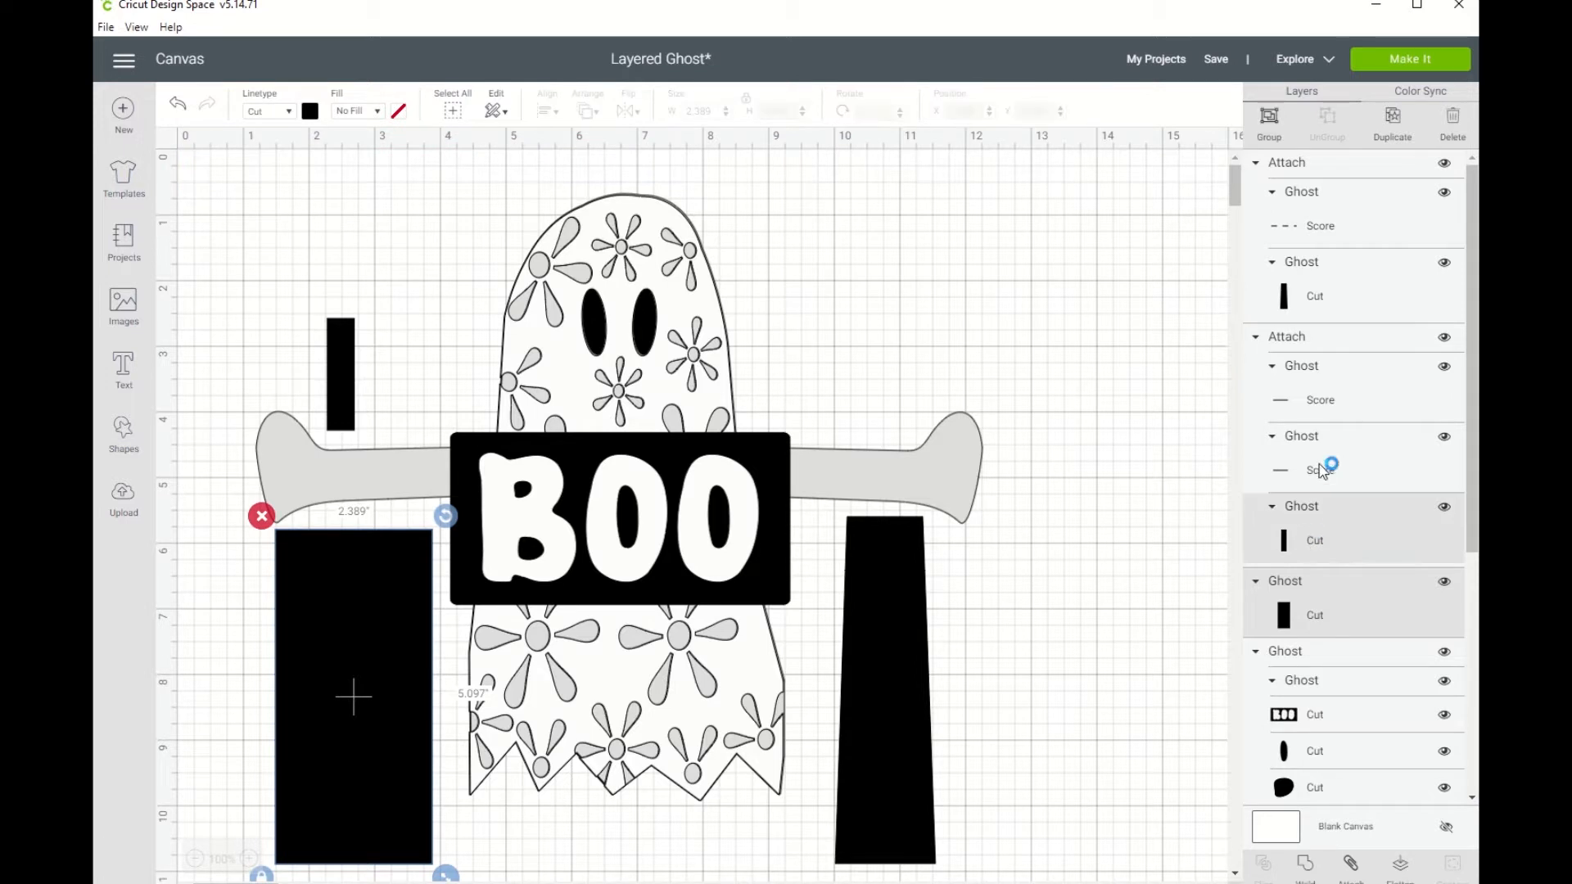
shift+click(1322, 468)
shift+click(1324, 402)
shift+click(1324, 303)
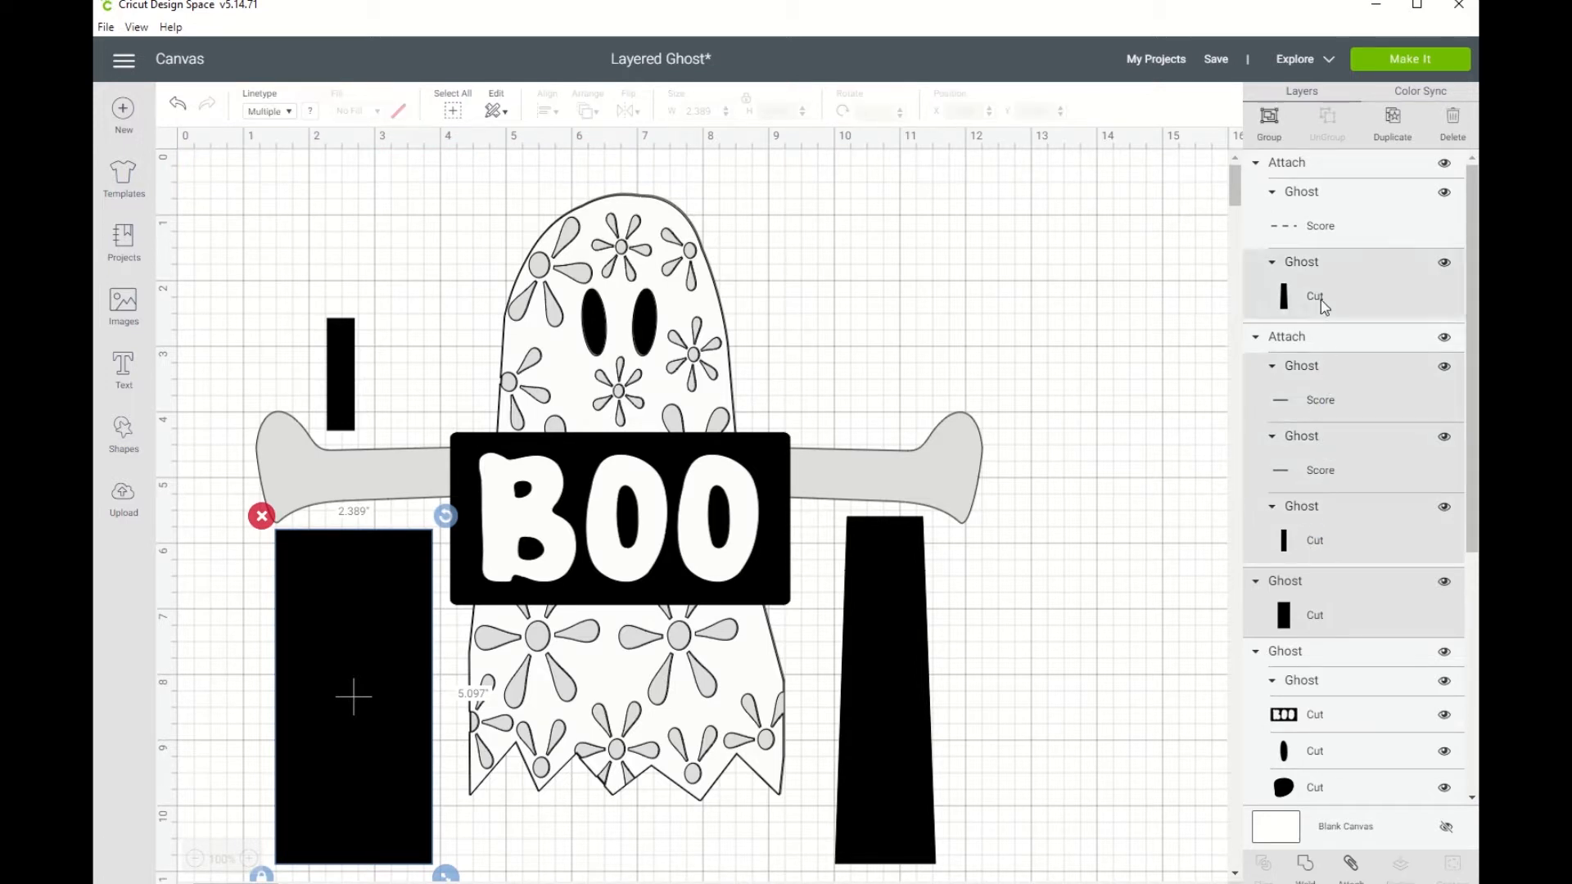
shift+click(1329, 231)
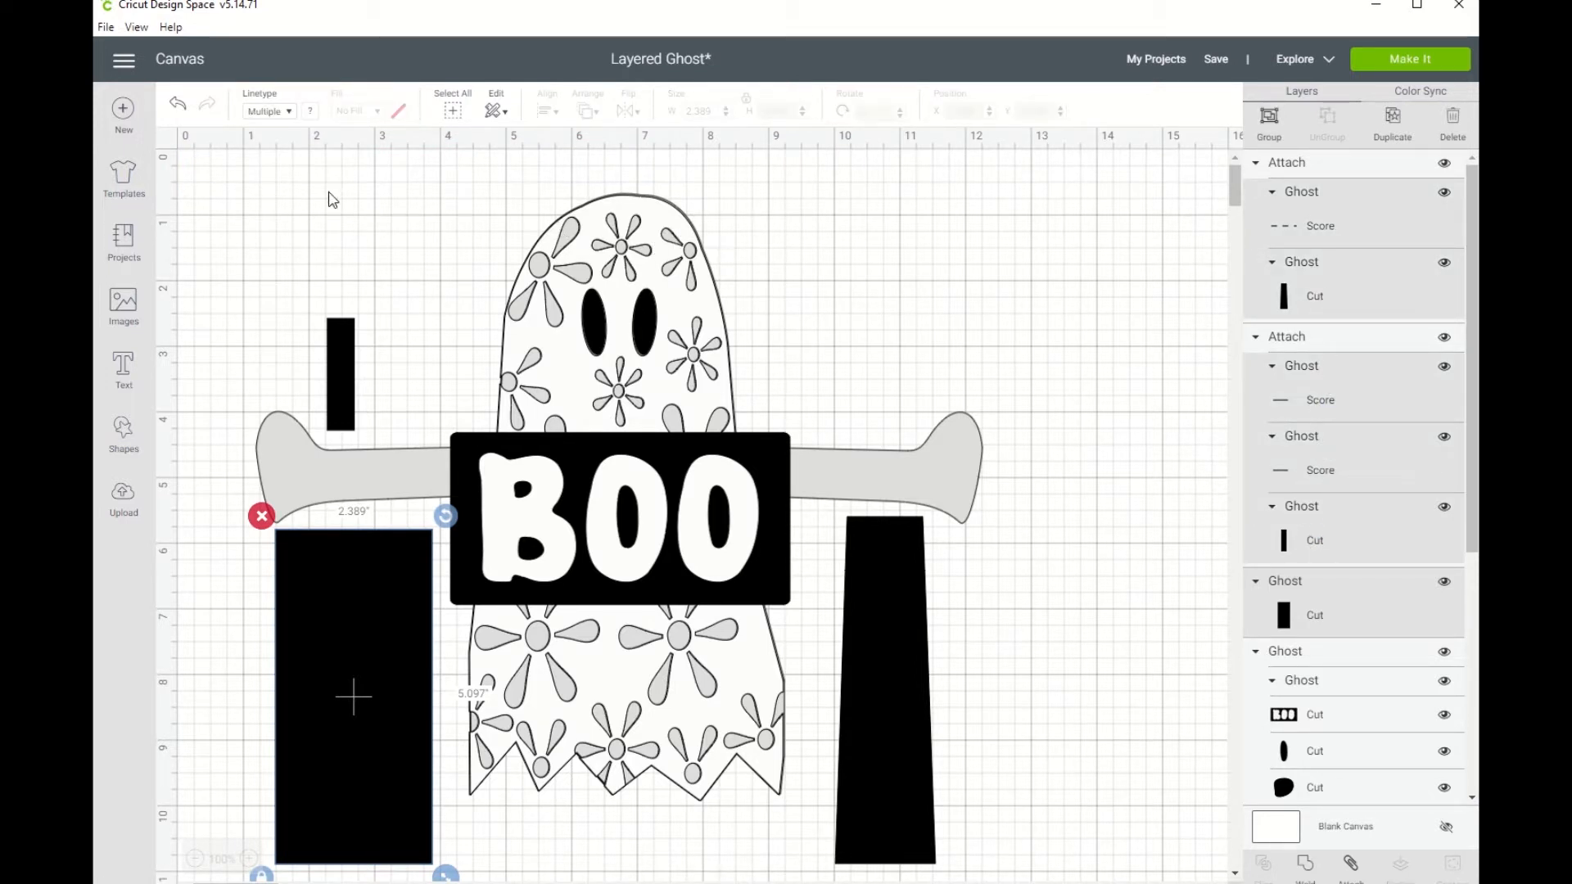
click(290, 113)
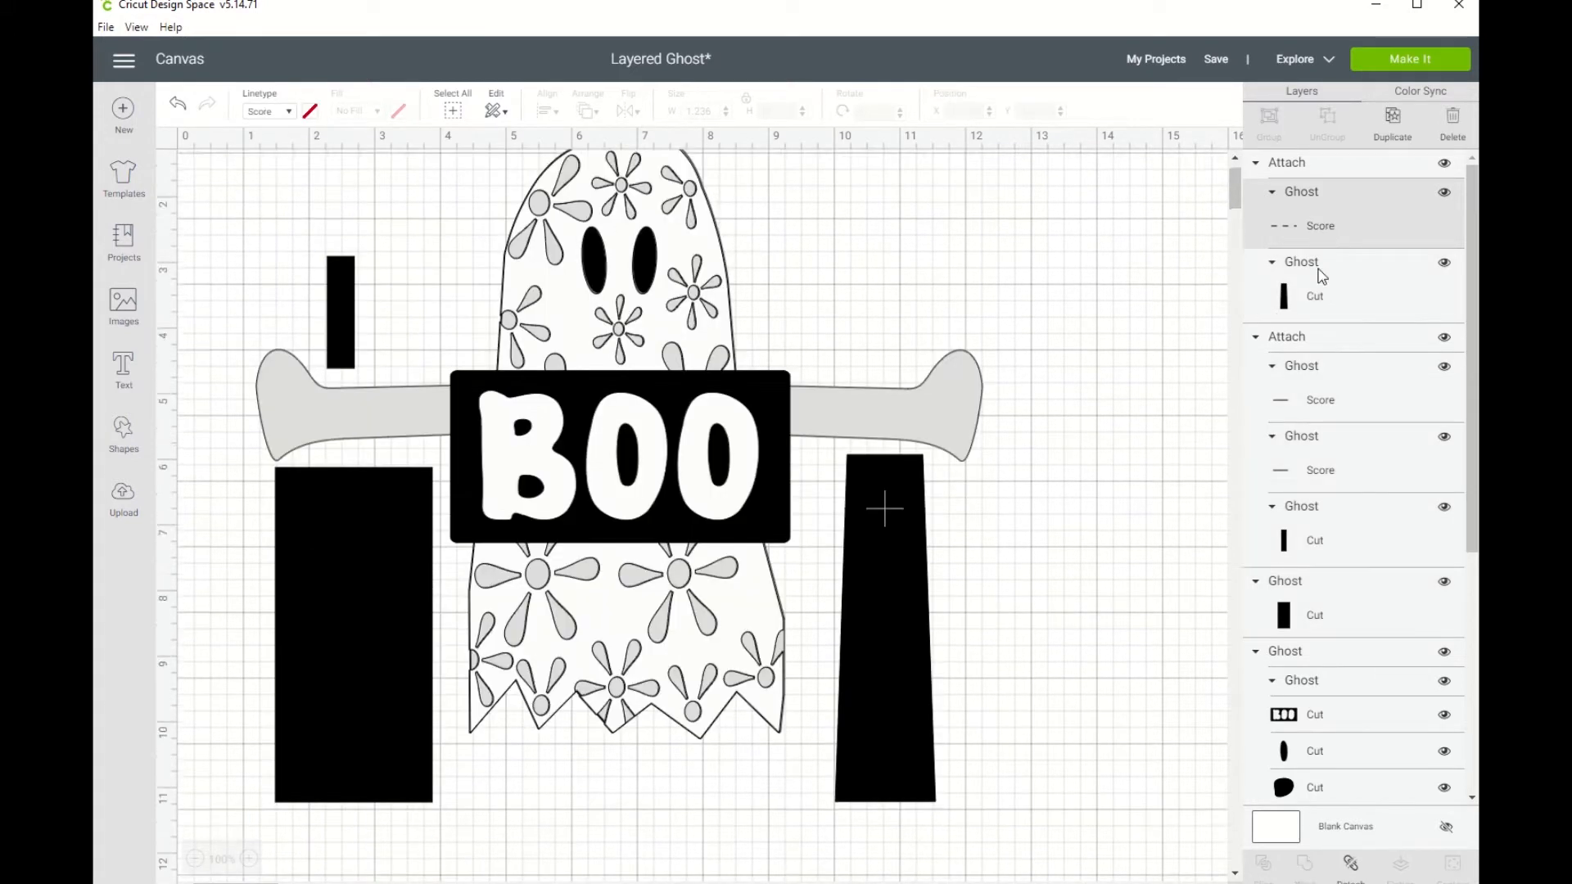
Recolor the cut layers of the tapered piece, small strip and large rectangle to light purple, leaving out the score layers.
click(1321, 306)
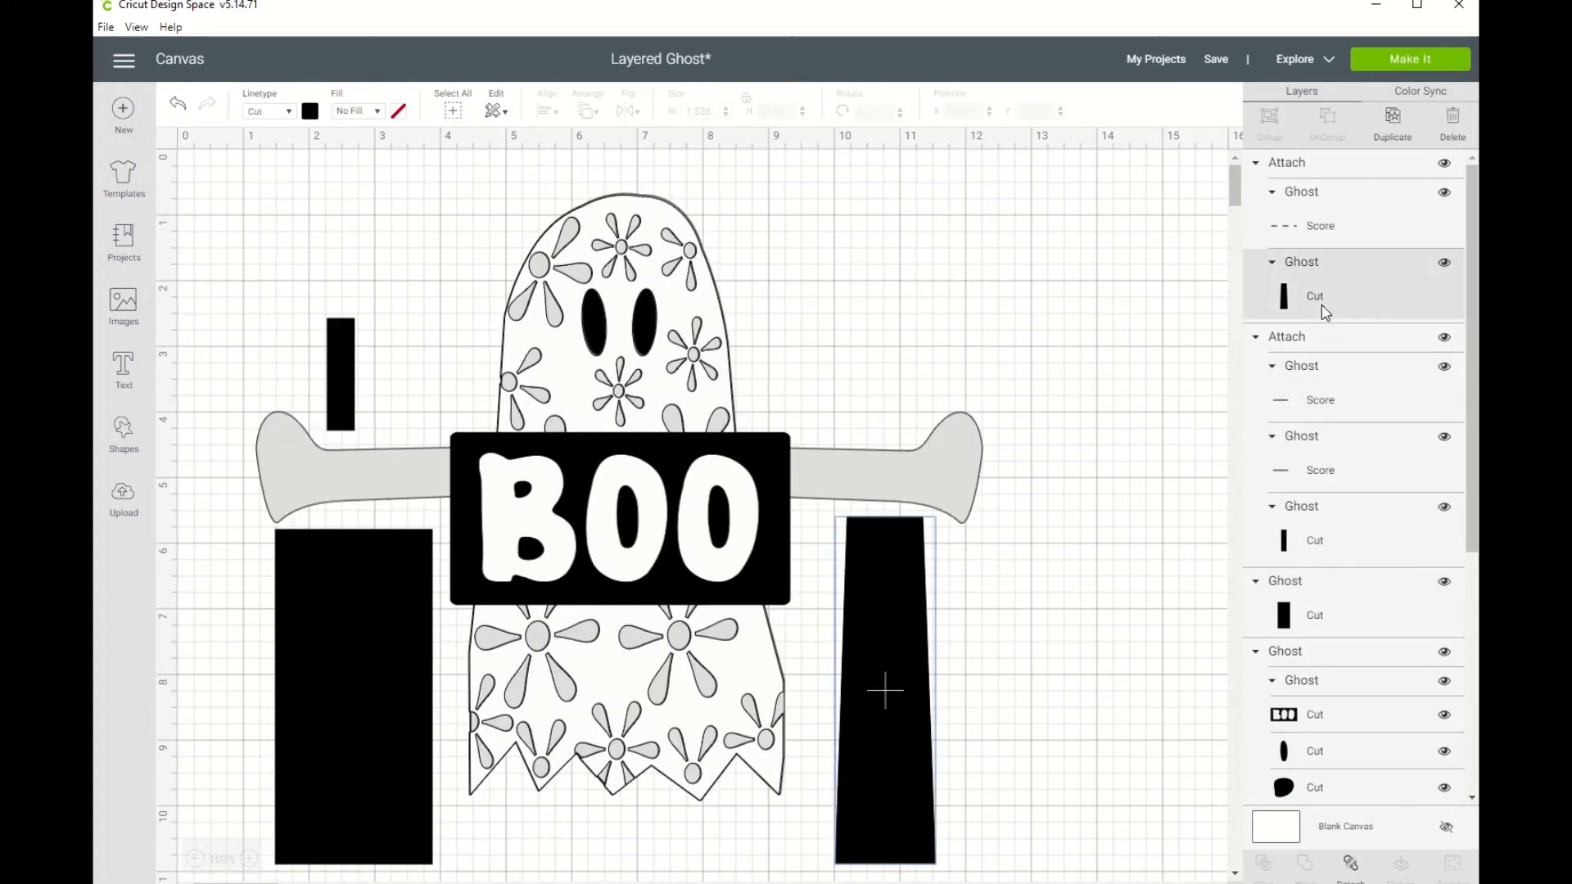
shift+click(1317, 547)
shift+click(1316, 607)
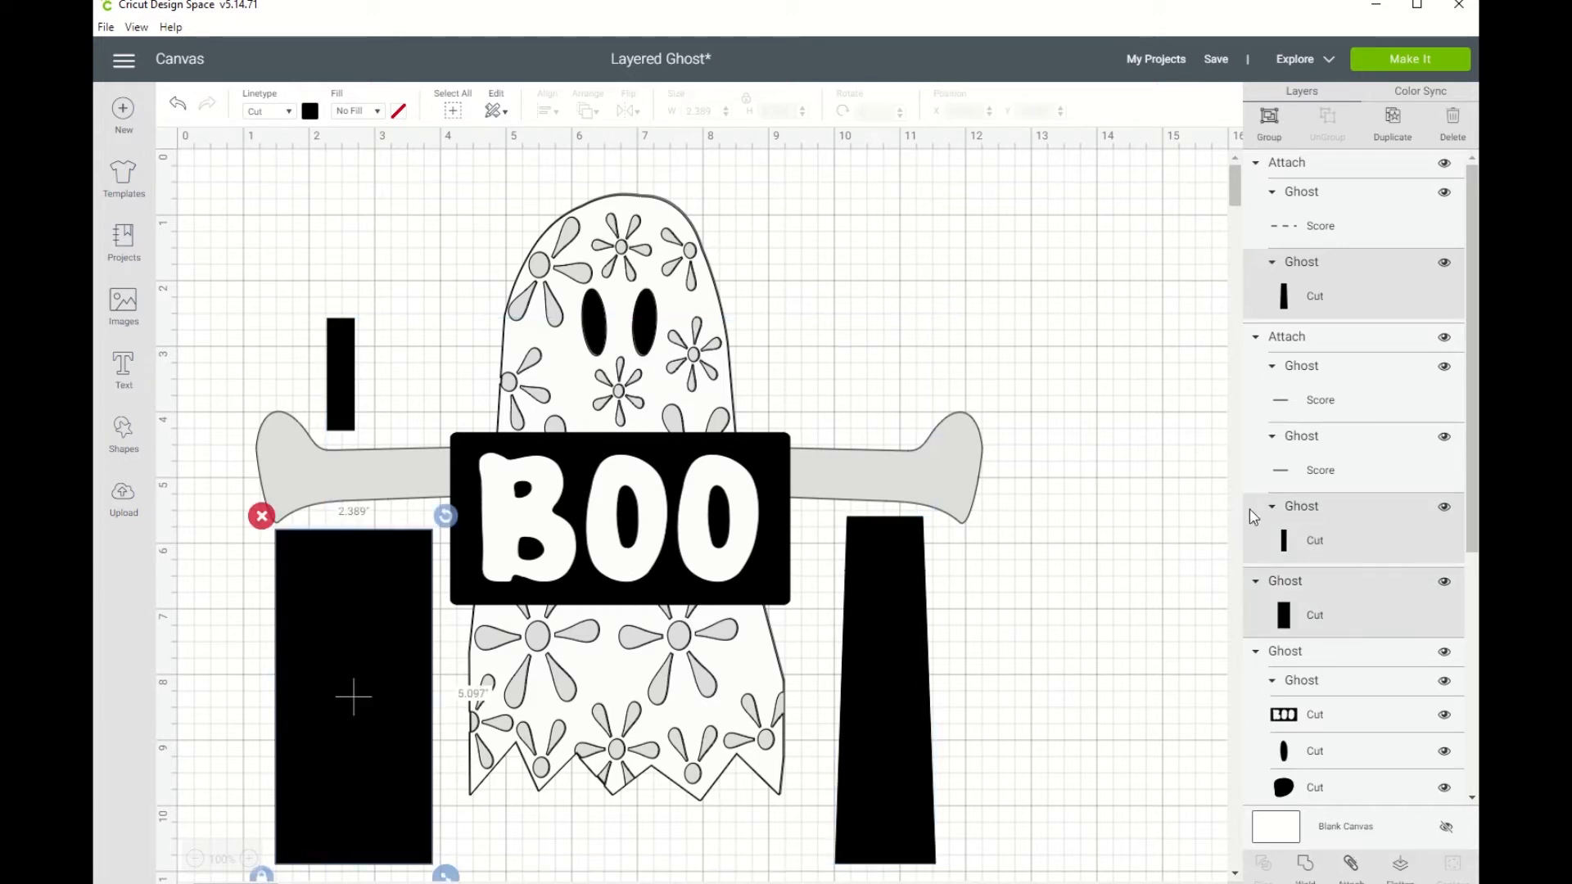
click(309, 112)
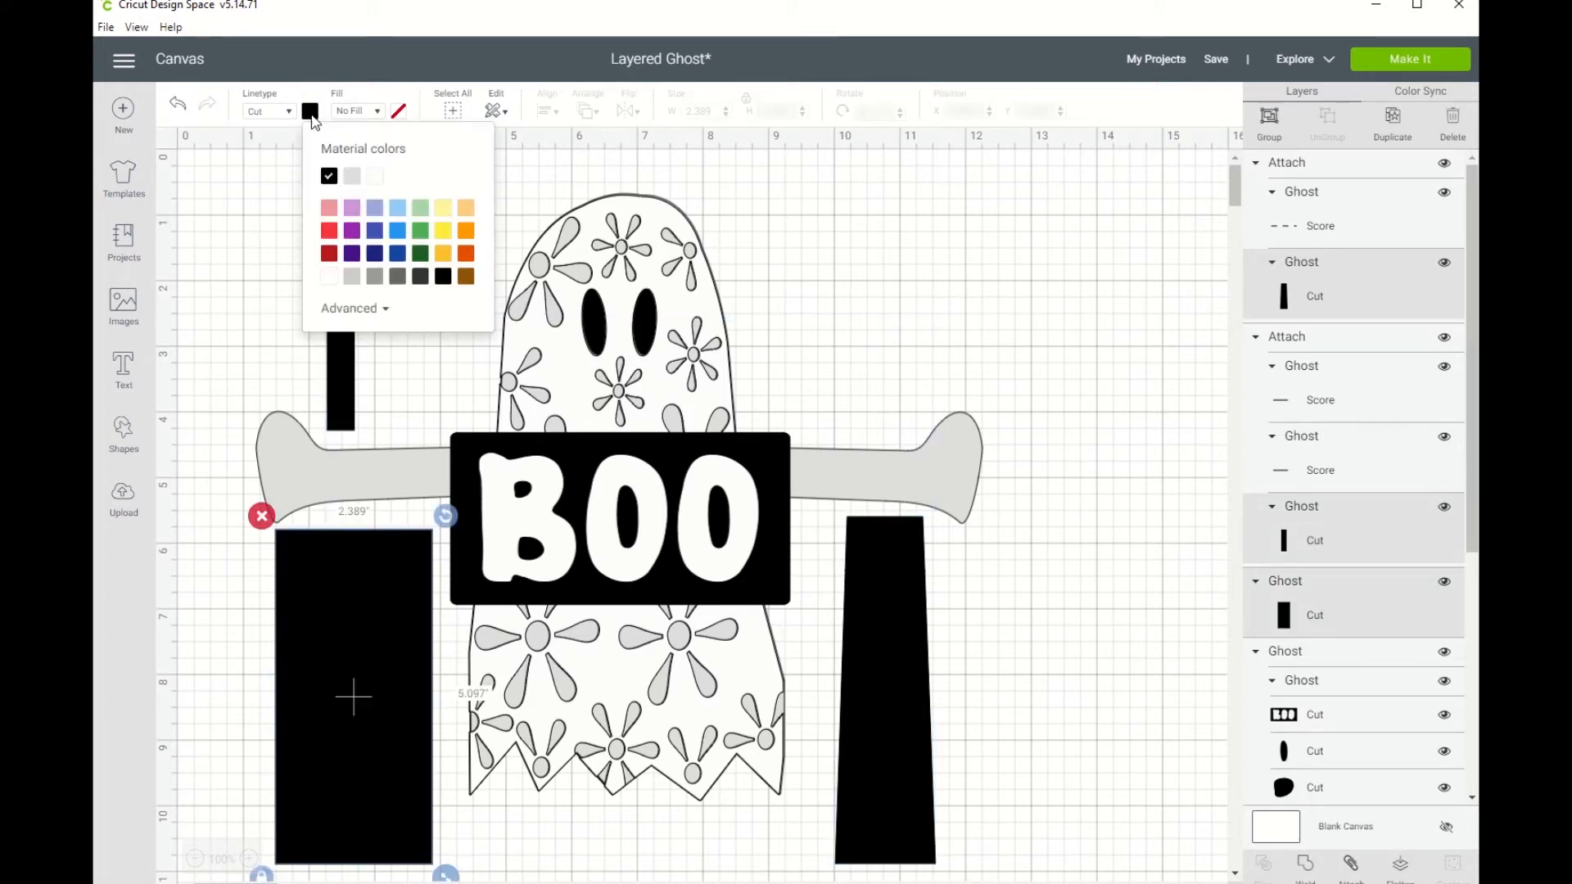
click(352, 210)
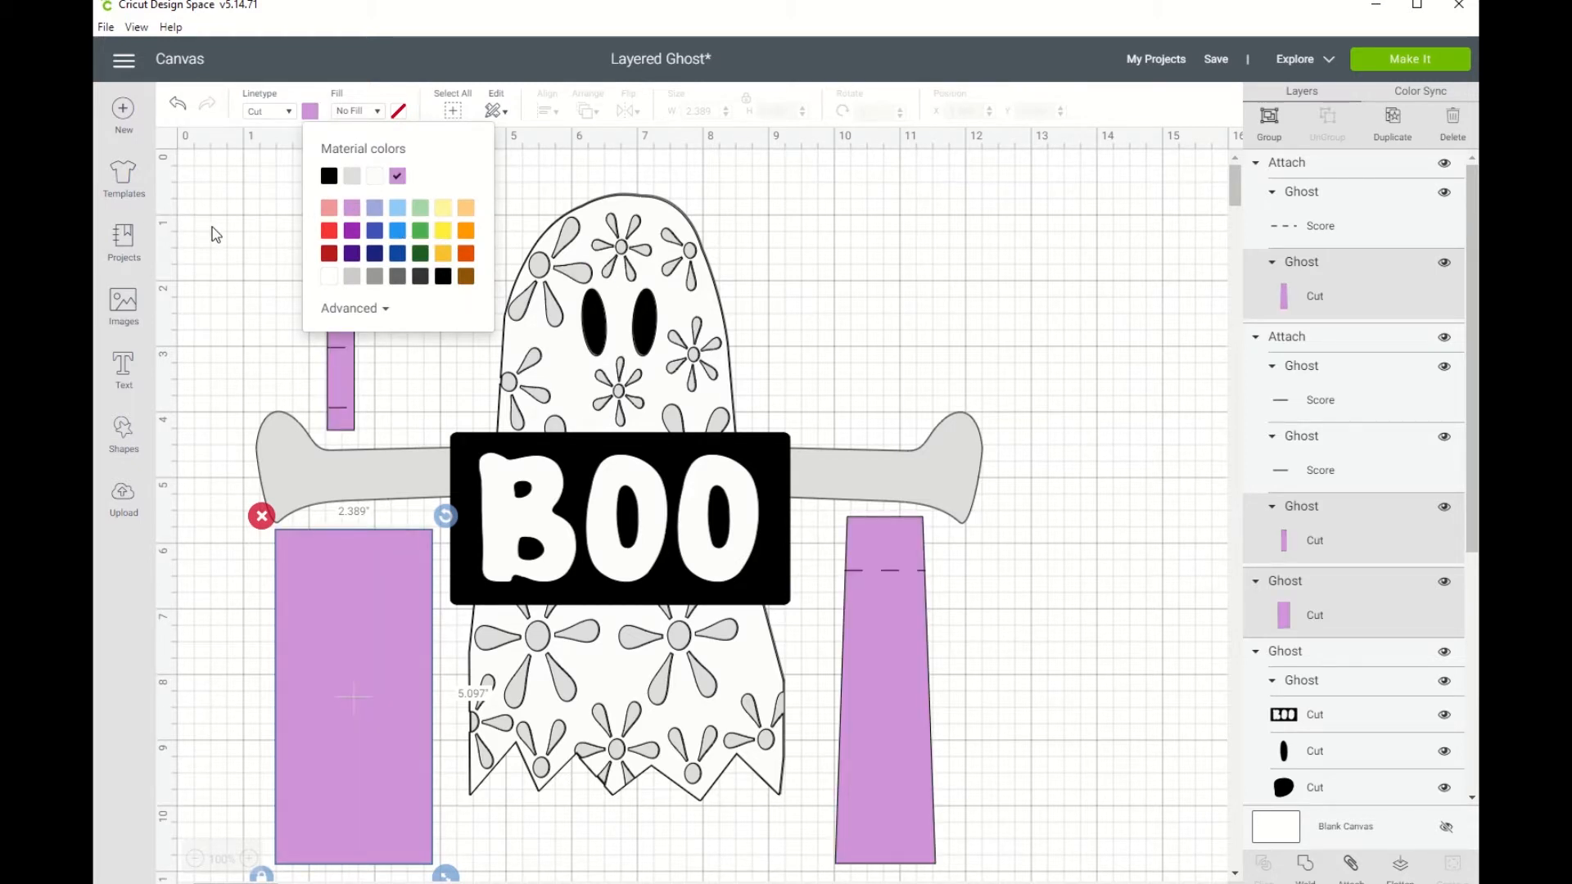
click(321, 359)
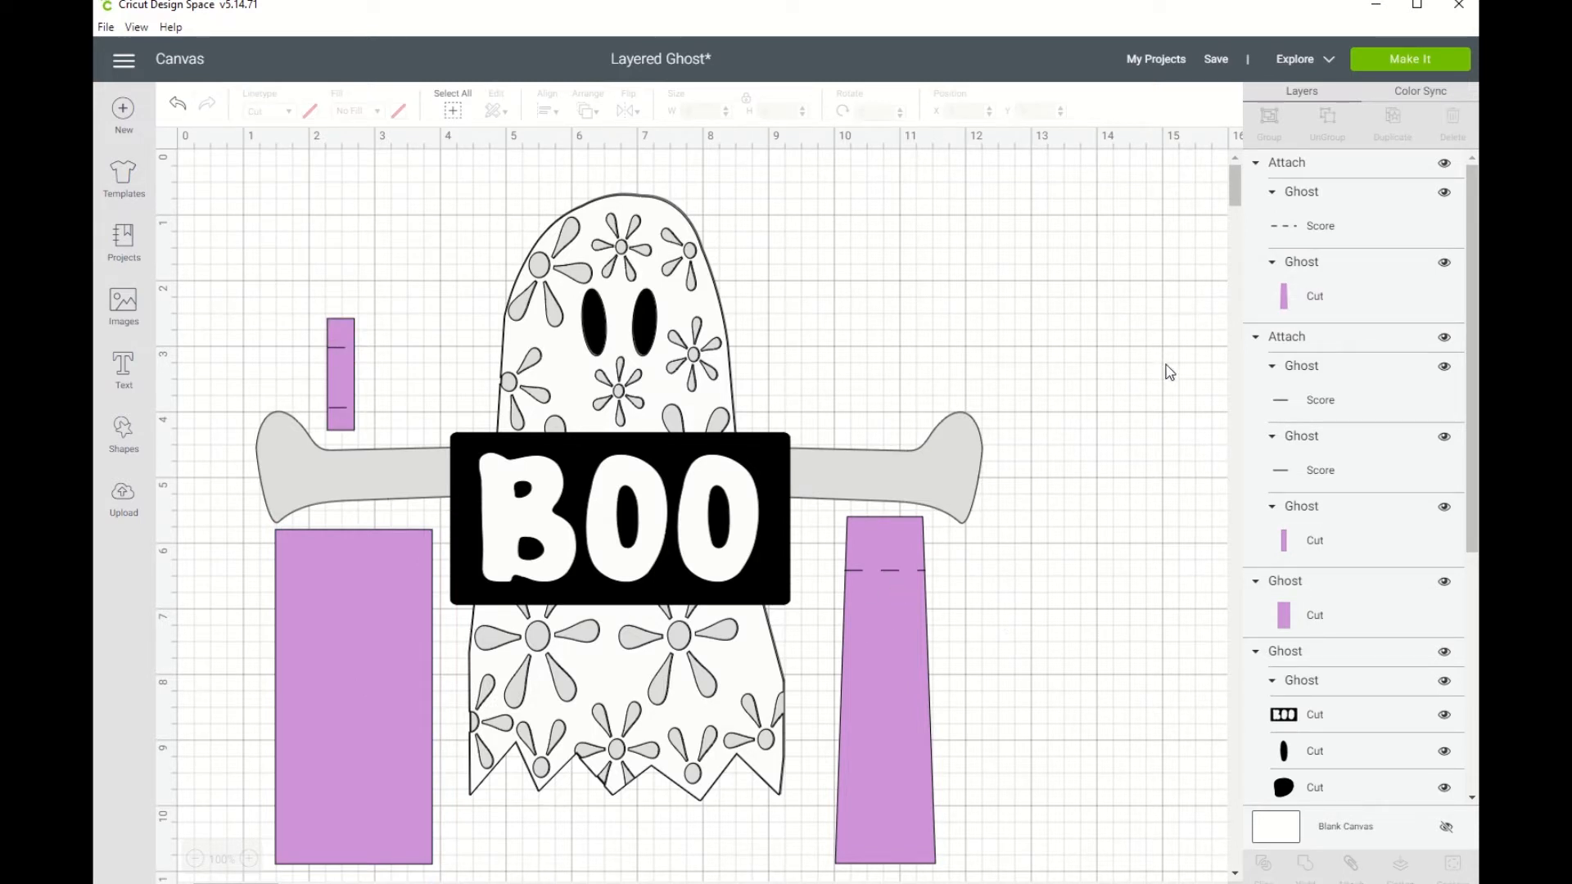
Hide the three light purple stand pieces: both attached score-and-cut sets and the large rectangle.
click(1444, 166)
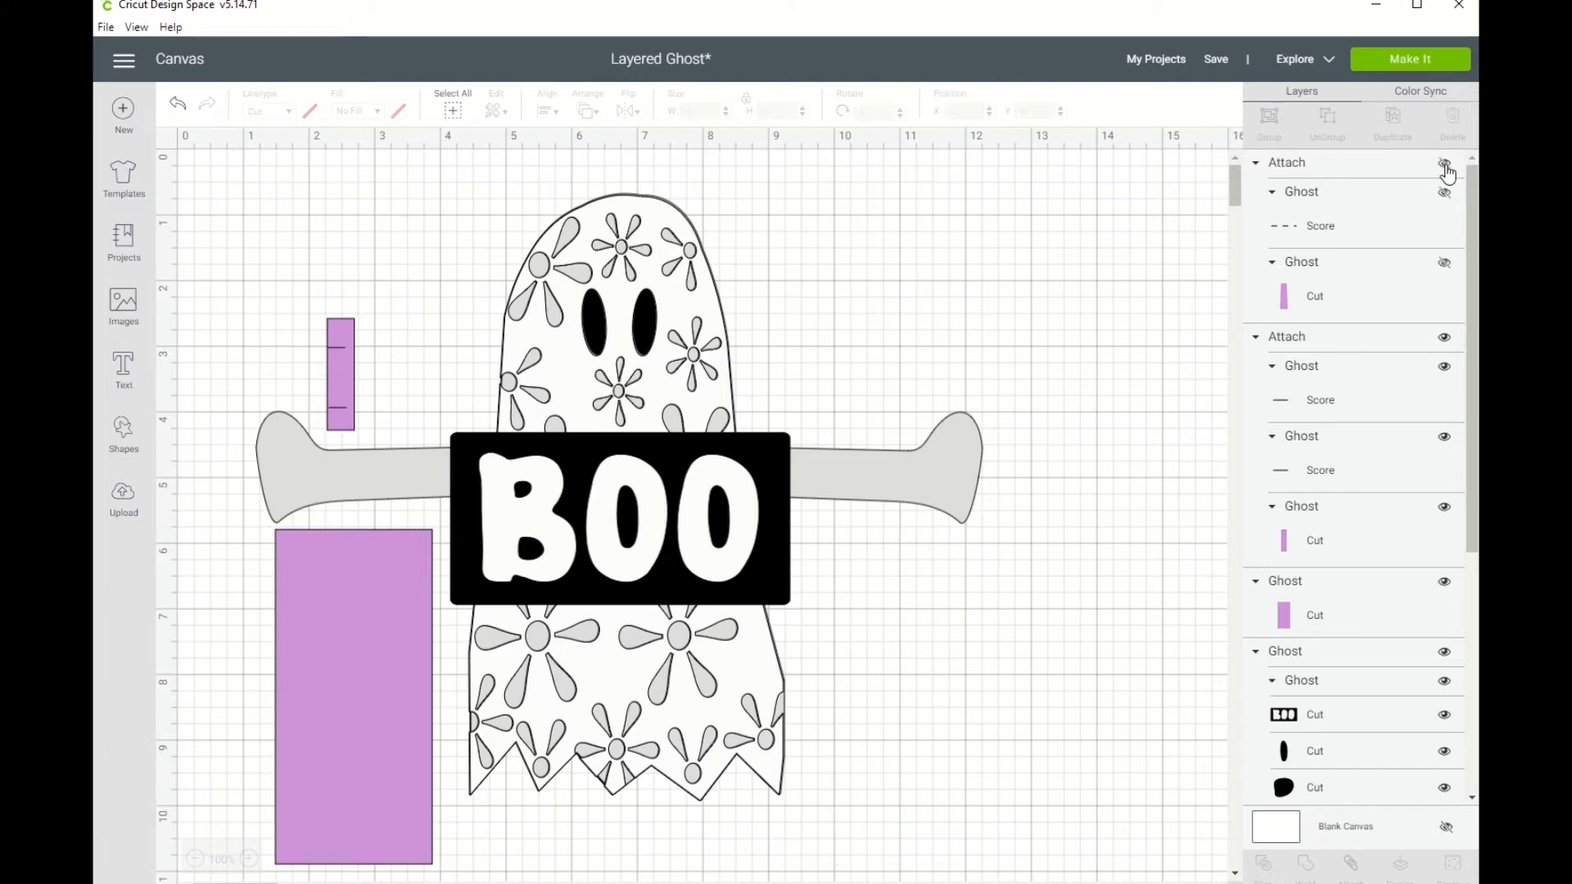
click(1444, 340)
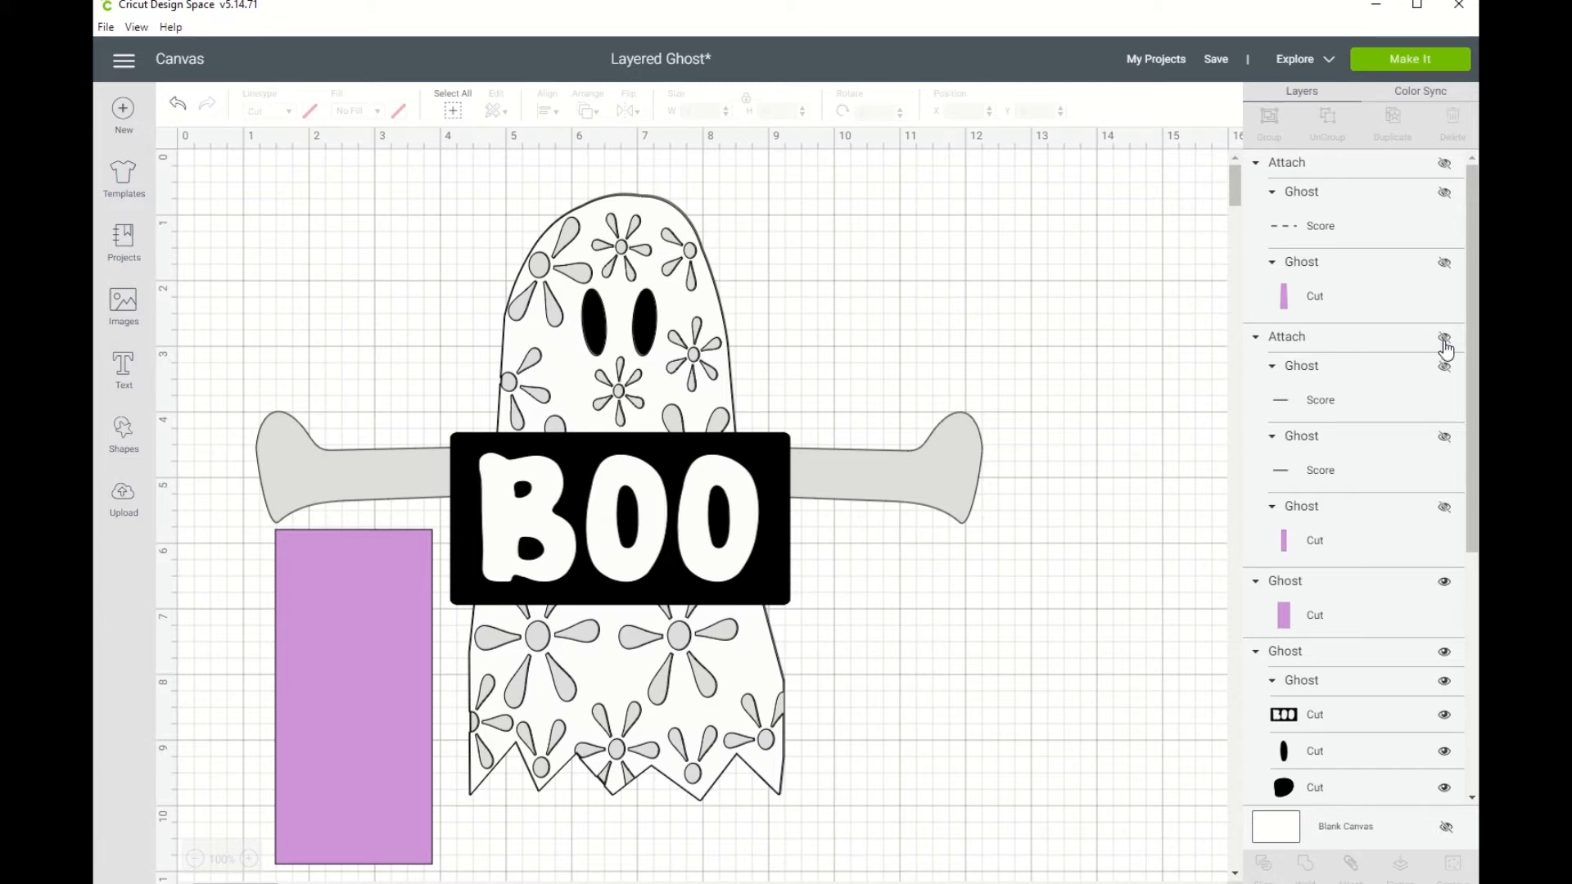
click(1446, 507)
click(1444, 508)
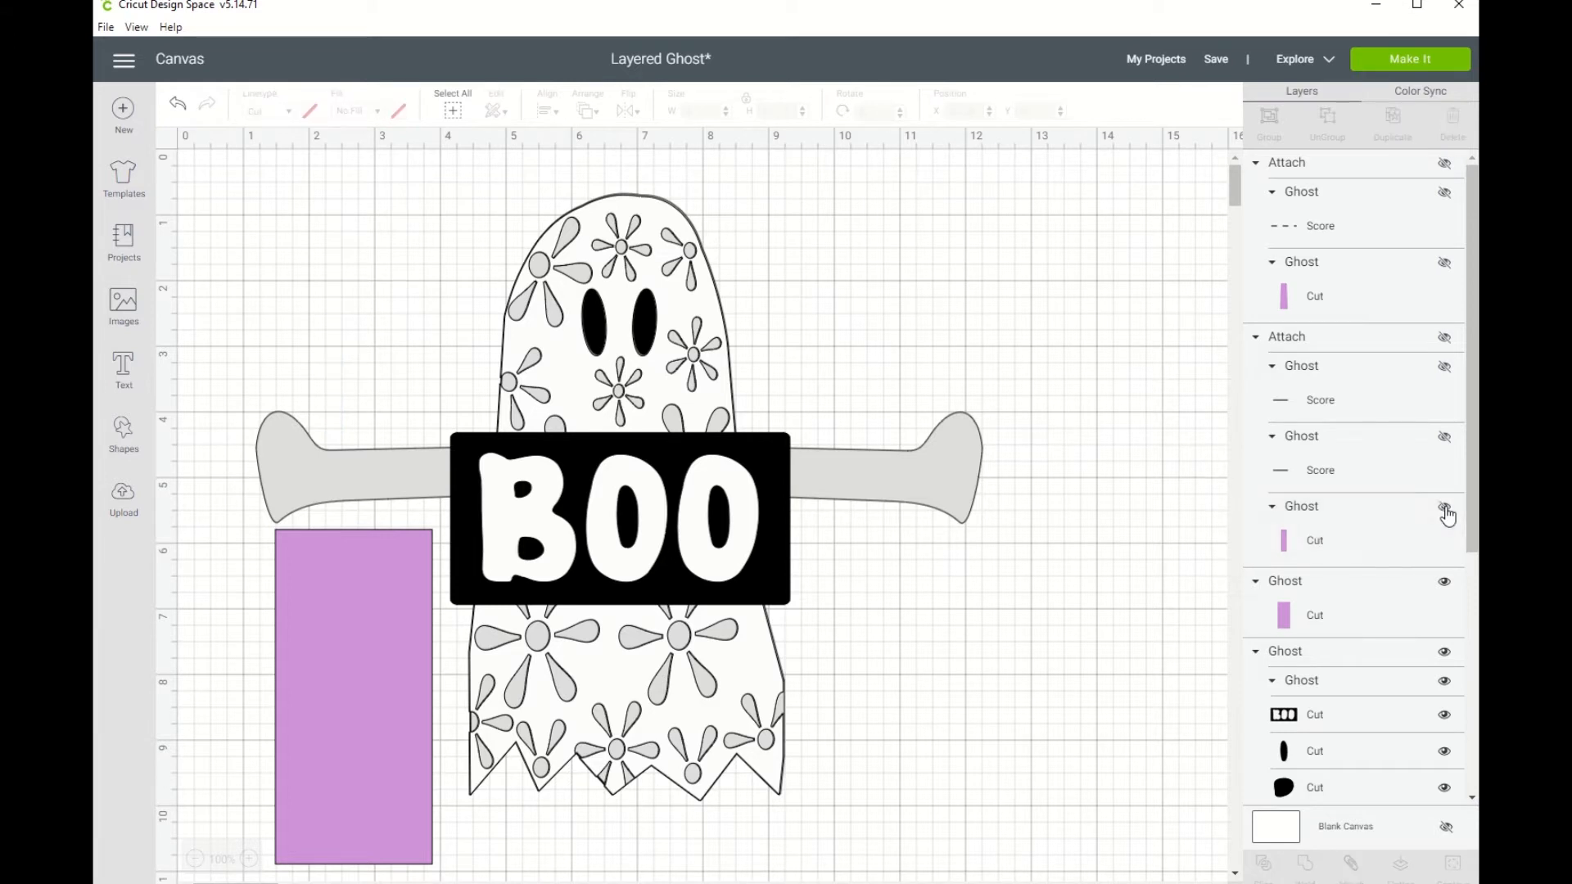
click(1444, 582)
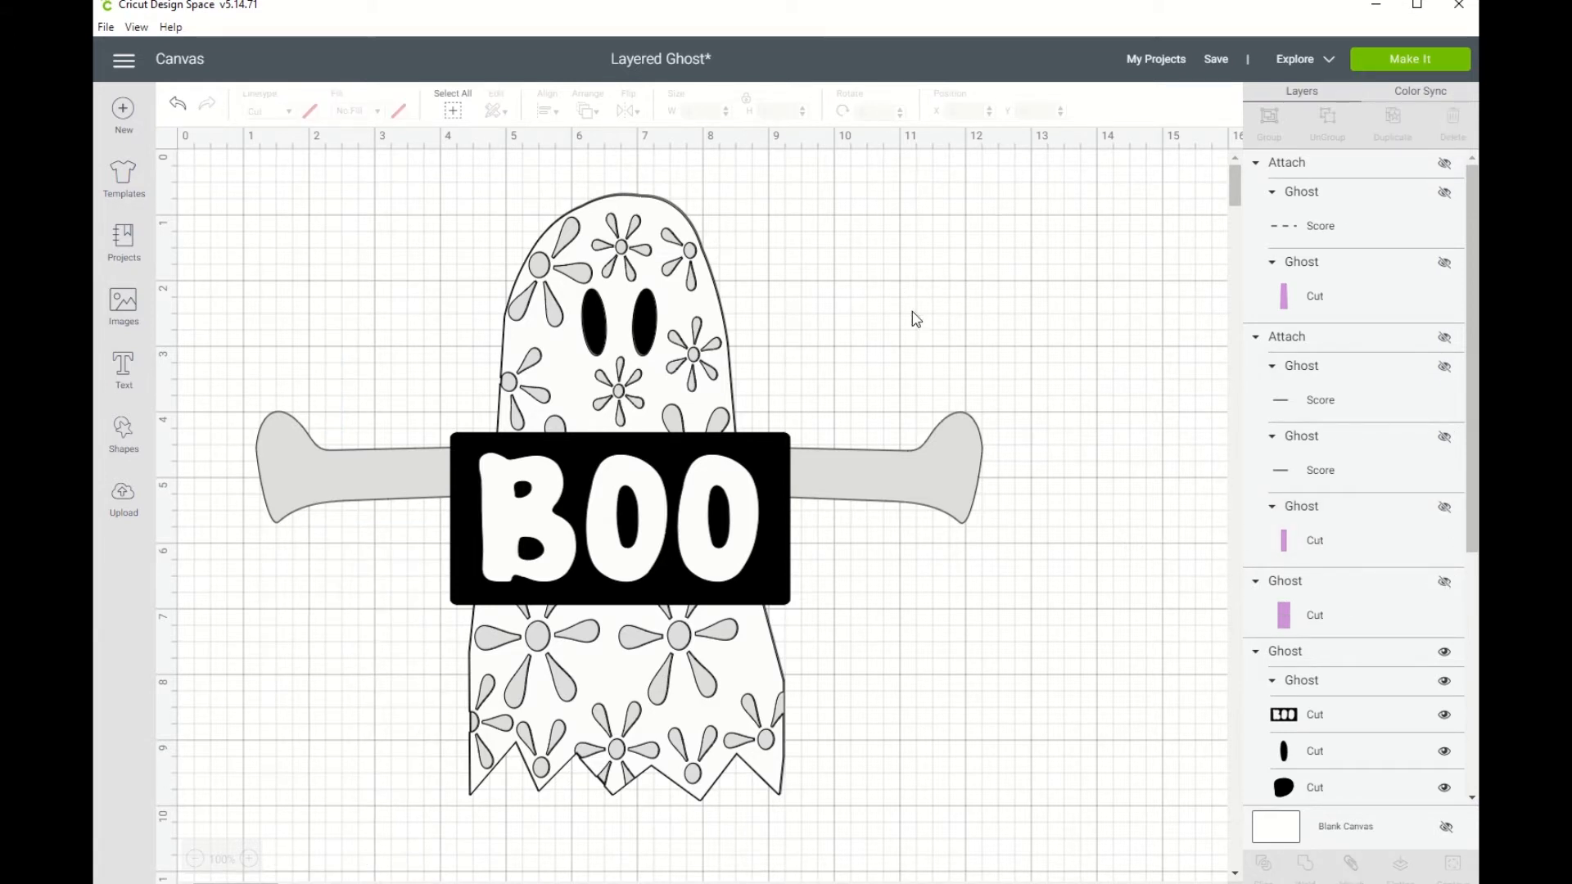
Spread the stacked ghost layers apart, shifting the two flower layers to the right and the grey armed ghost left to X 0, Y 0.494.
scroll(1042, 378, down, 1)
scroll(1049, 379, up, 1)
key(ctrl+v)
drag(591, 306, 726, 307)
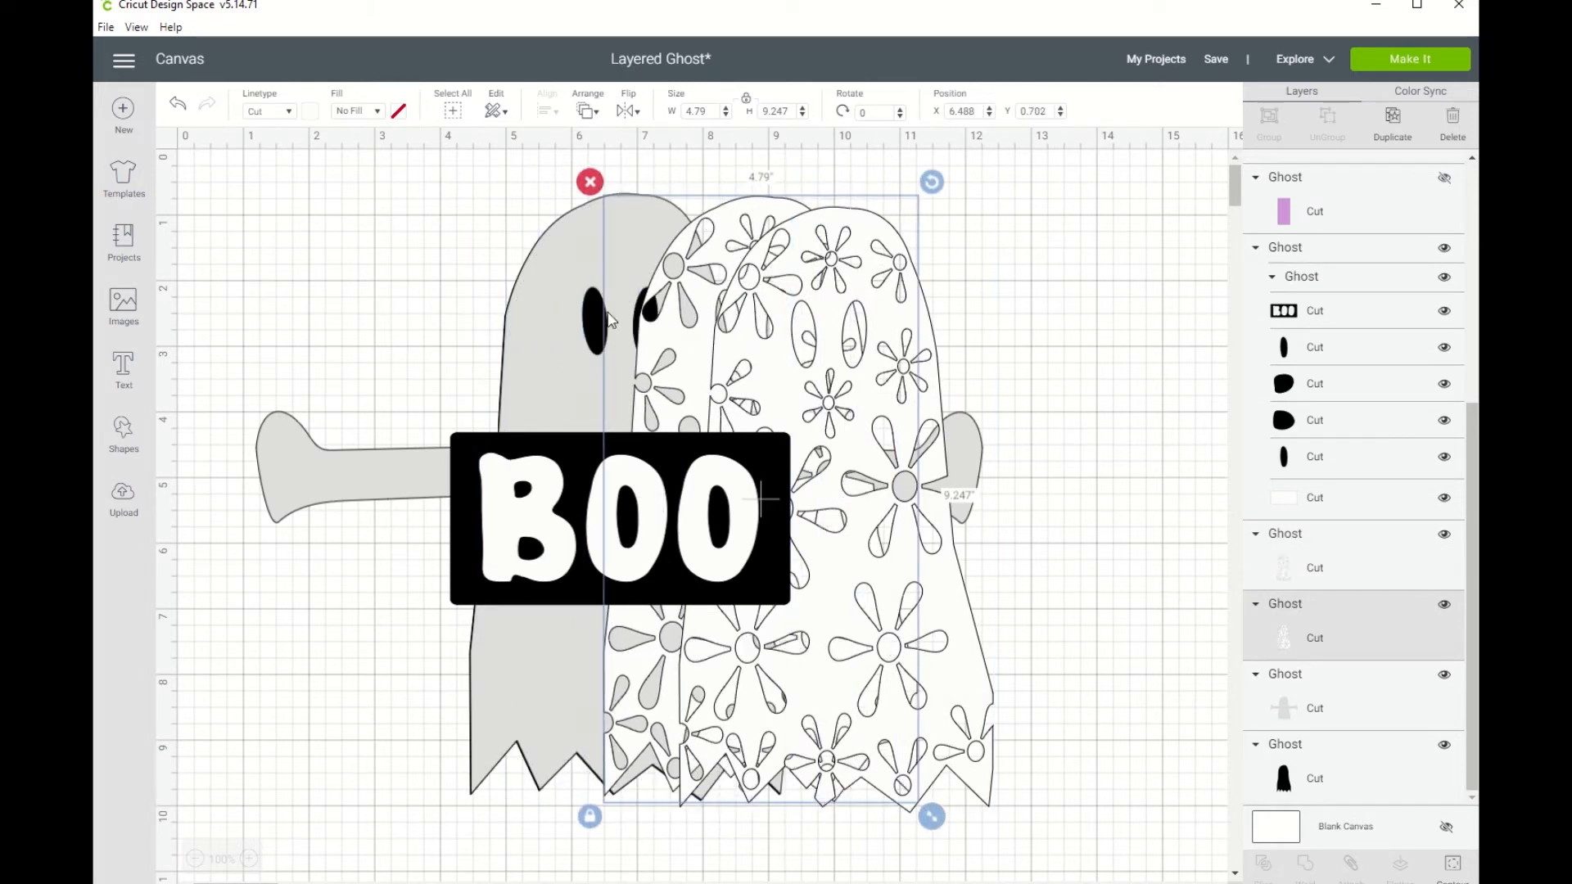
drag(536, 316, 591, 319)
click(537, 180)
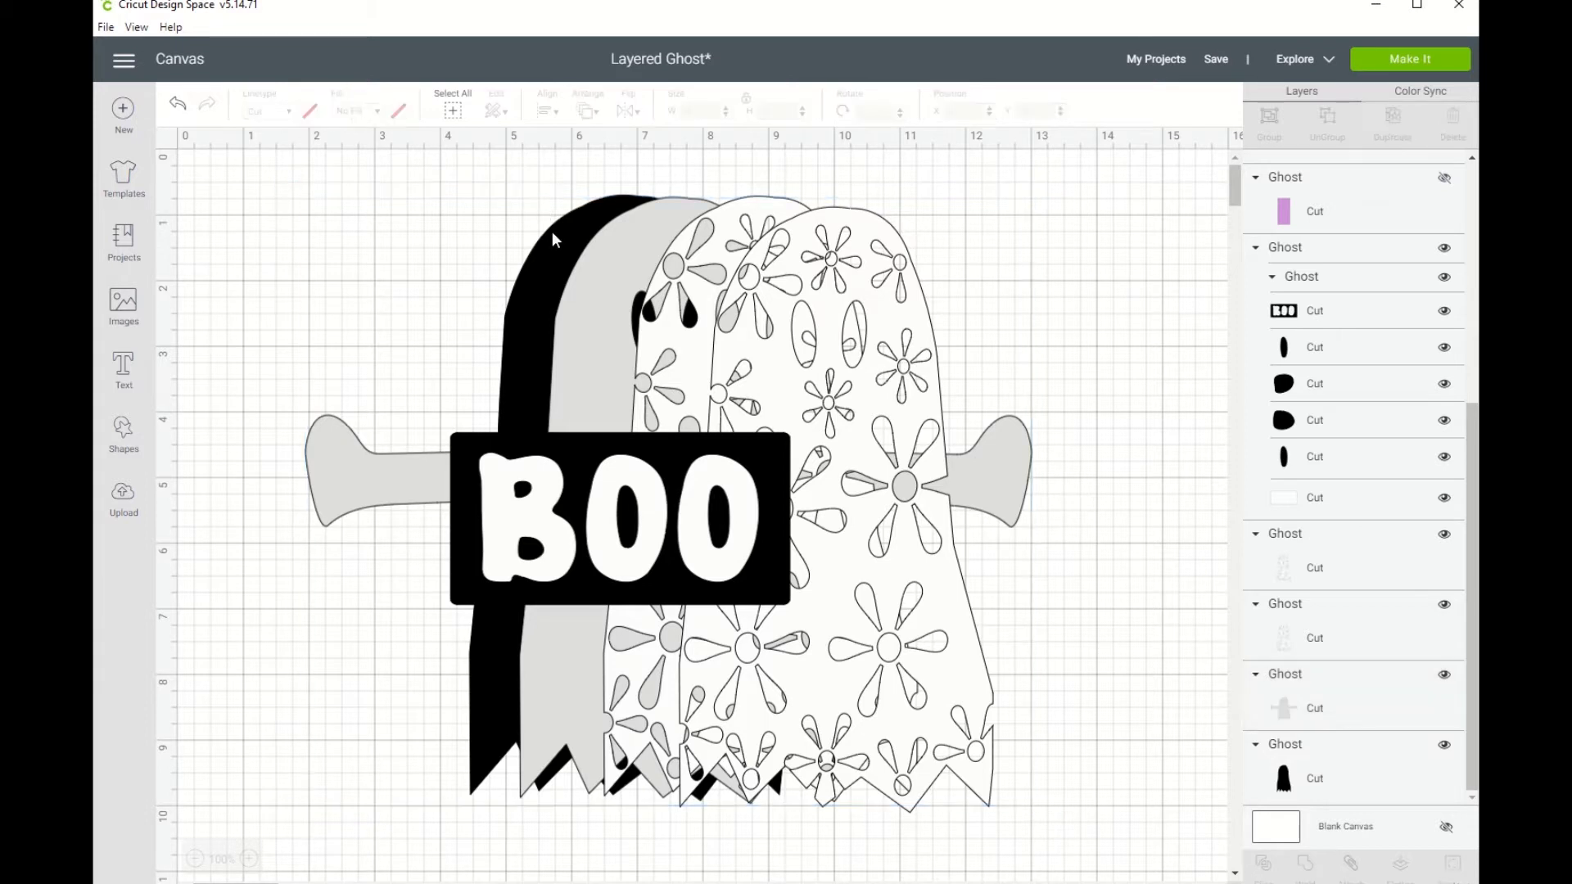
click(550, 262)
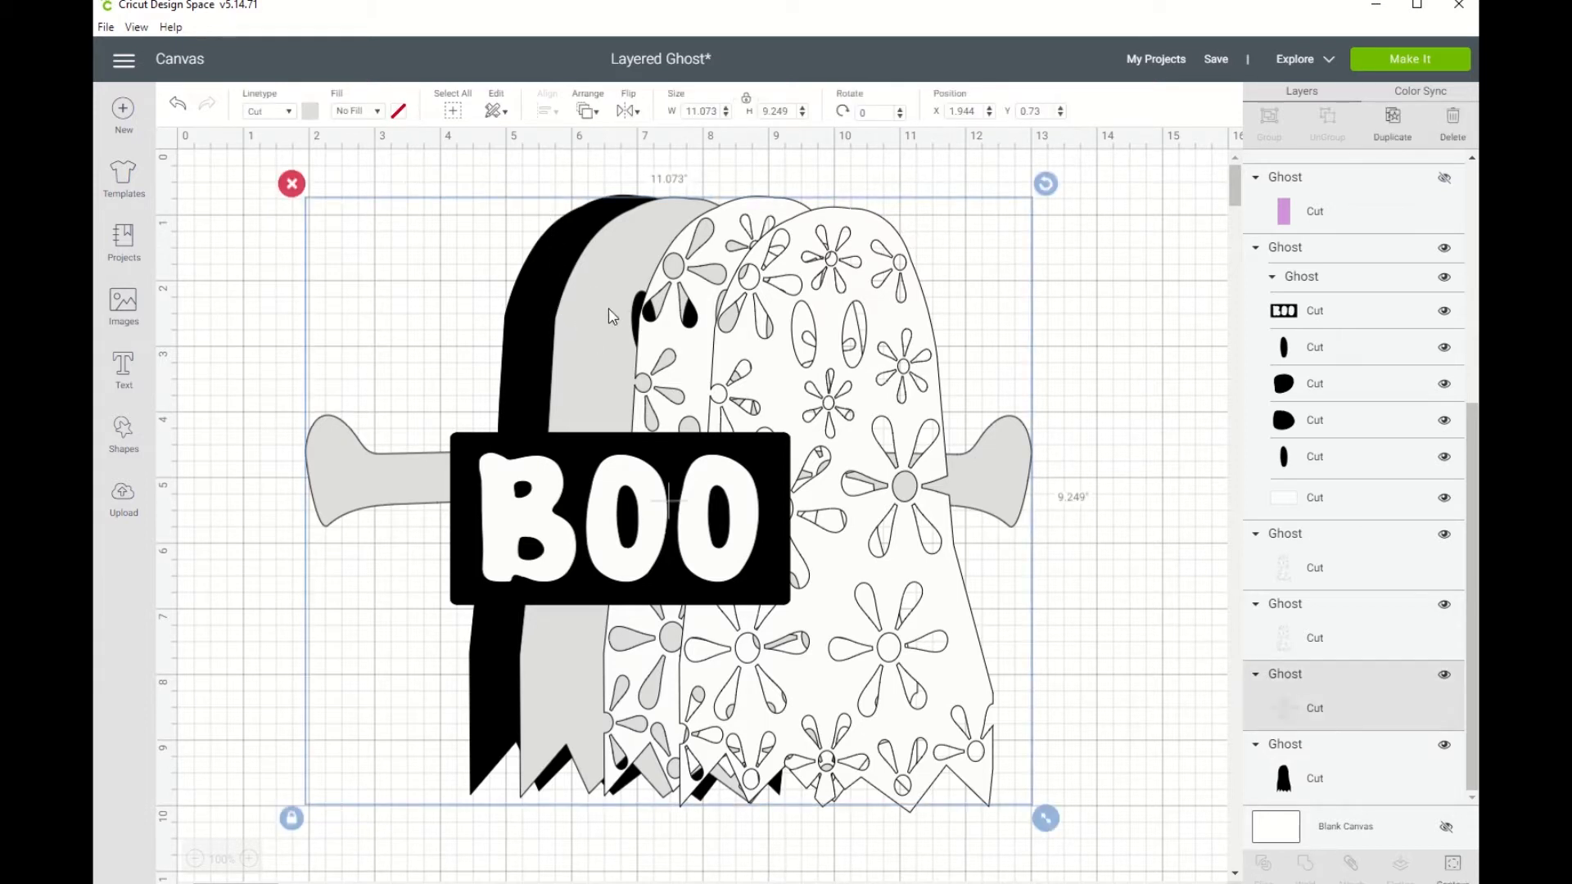
drag(584, 344, 460, 334)
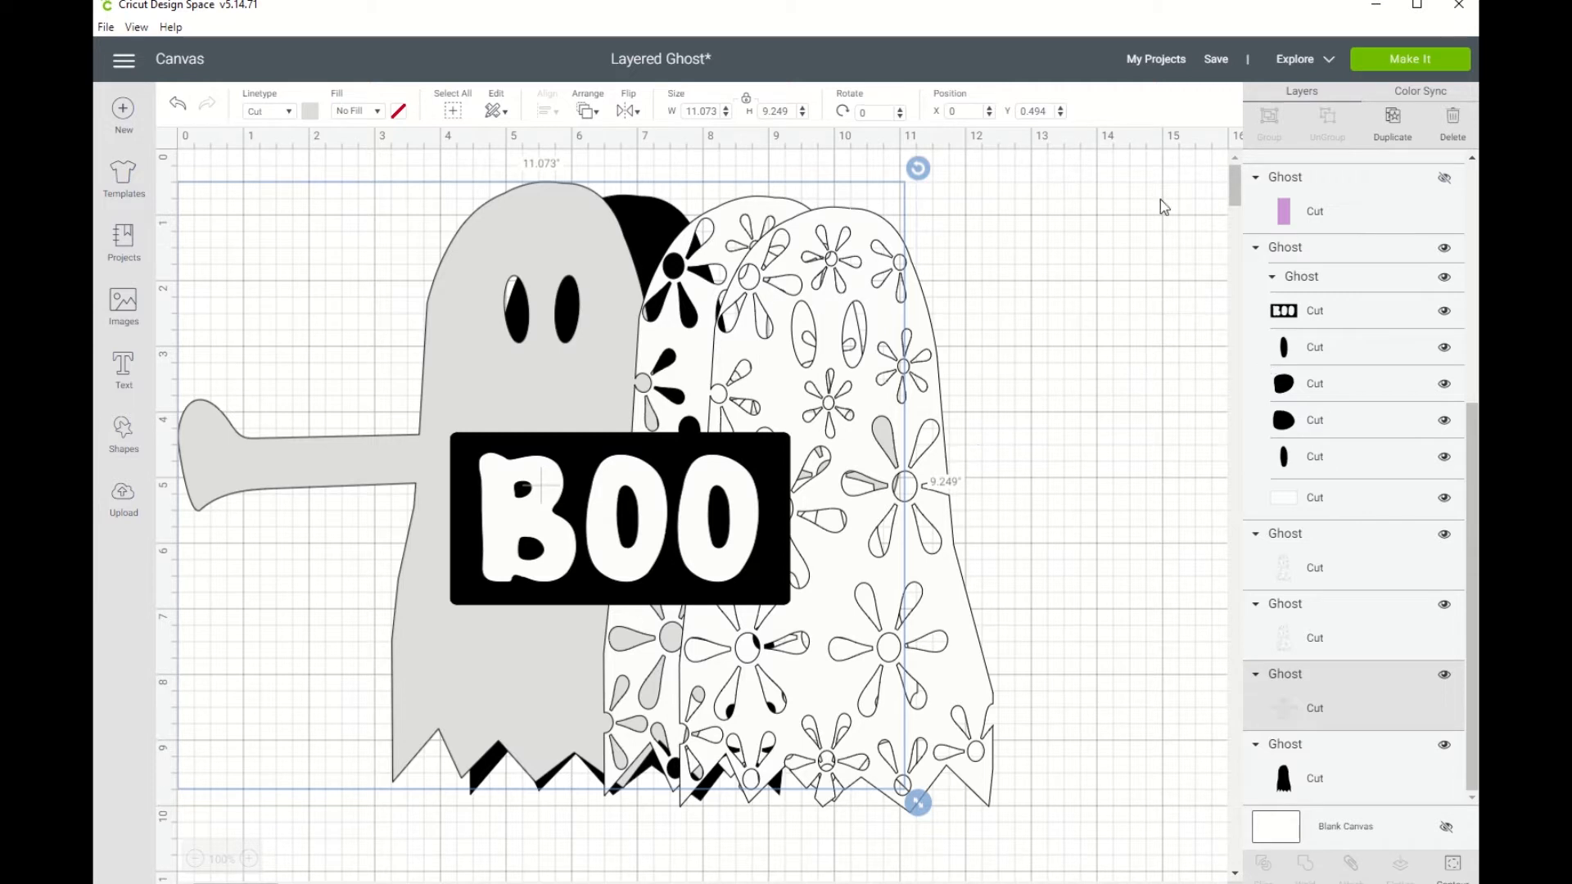
Preview the project's cutting mats 1 to 4 and return to the canvas.
click(1395, 64)
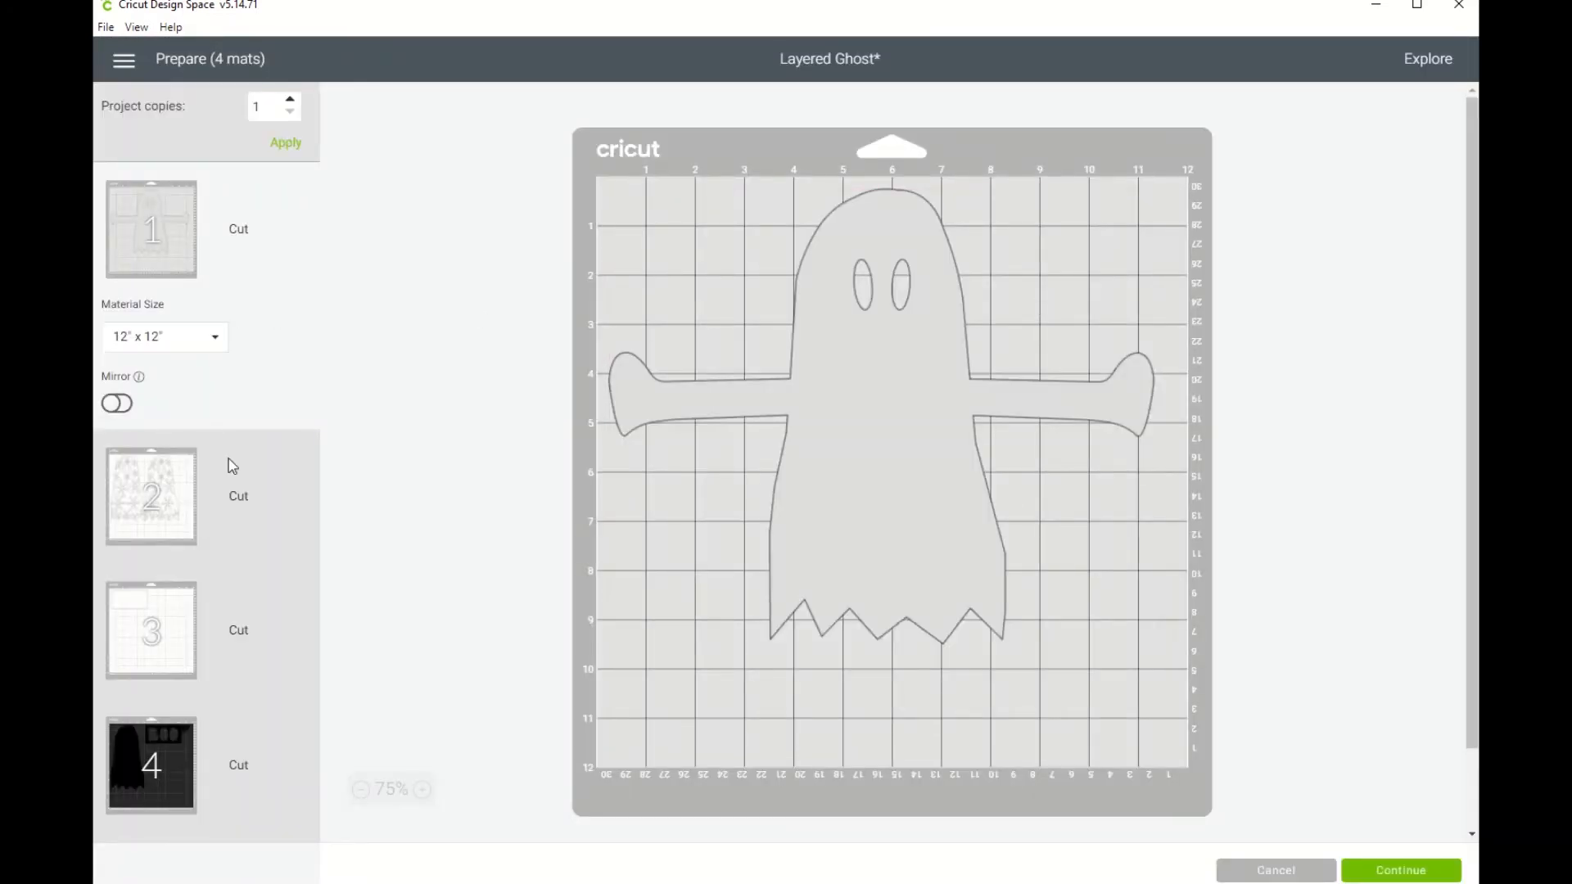
click(156, 497)
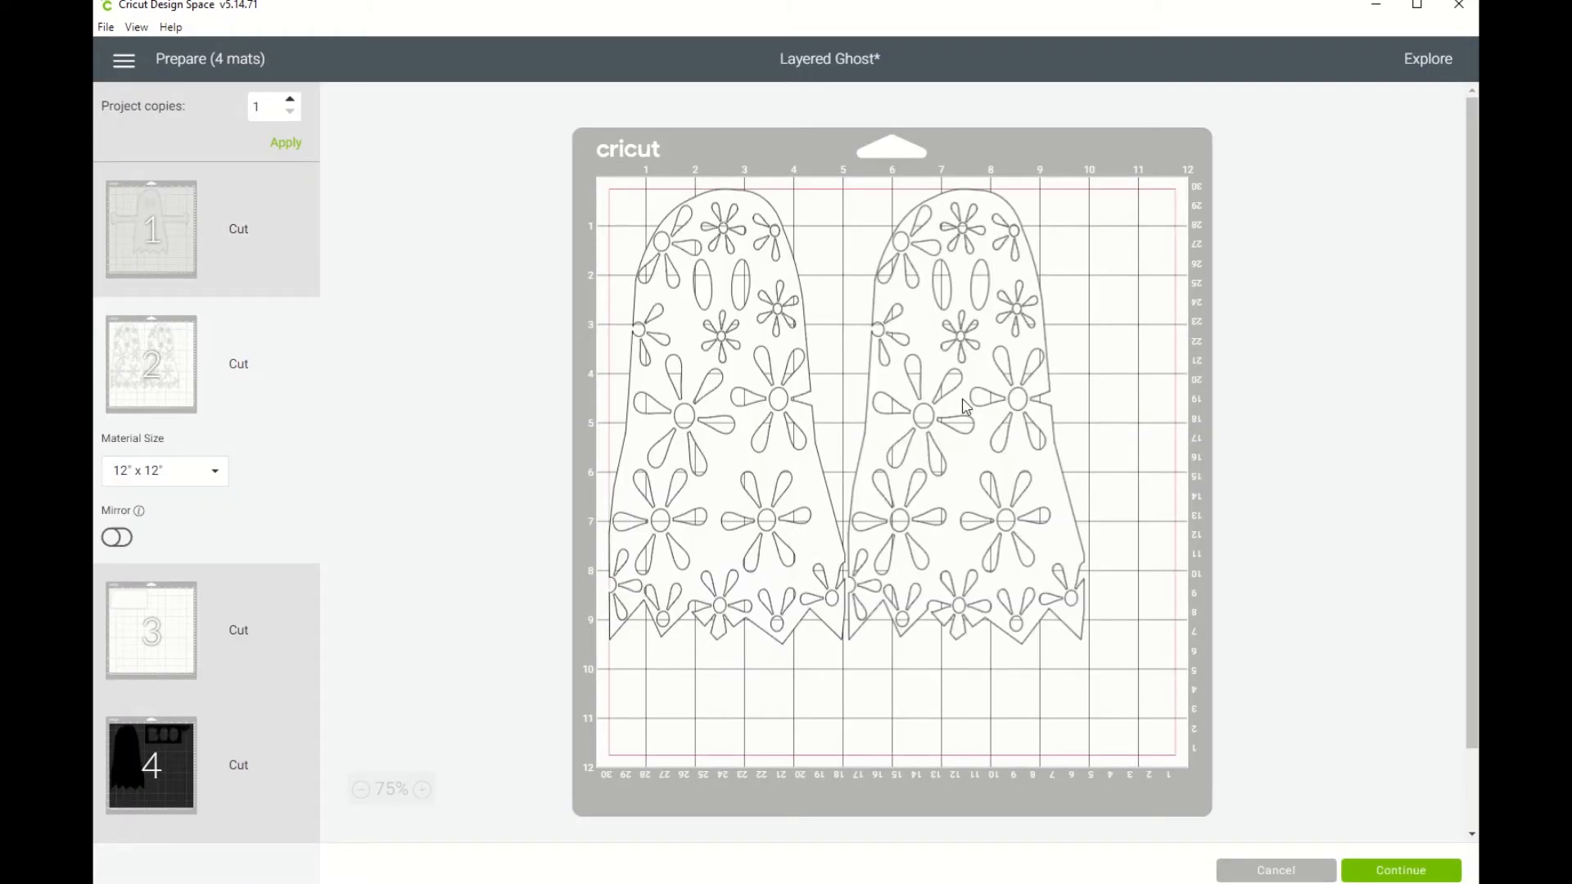
click(145, 644)
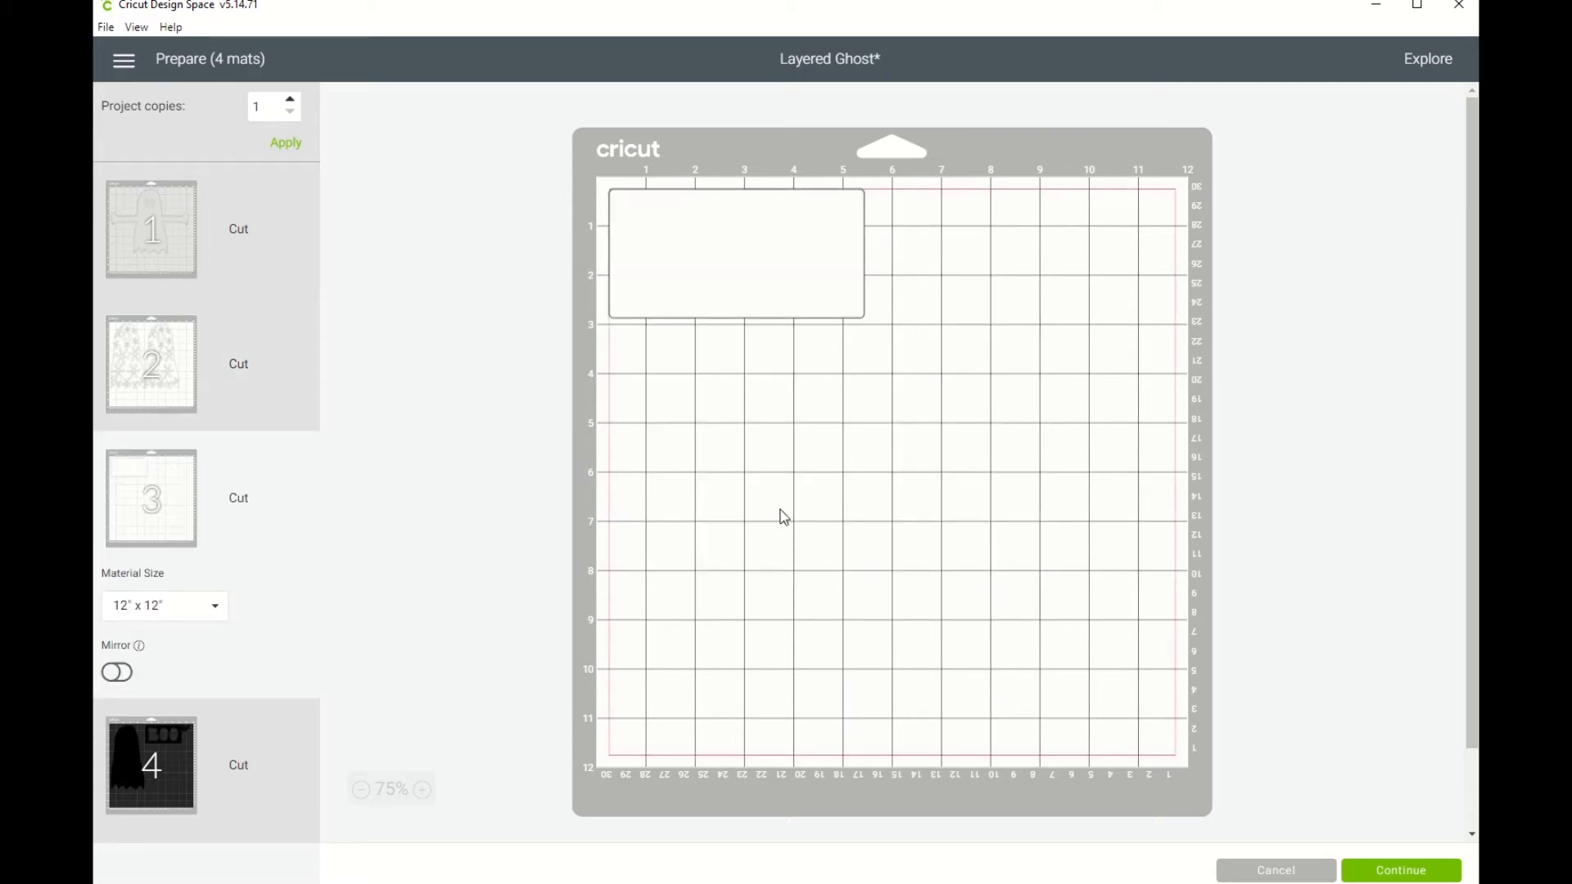
click(146, 384)
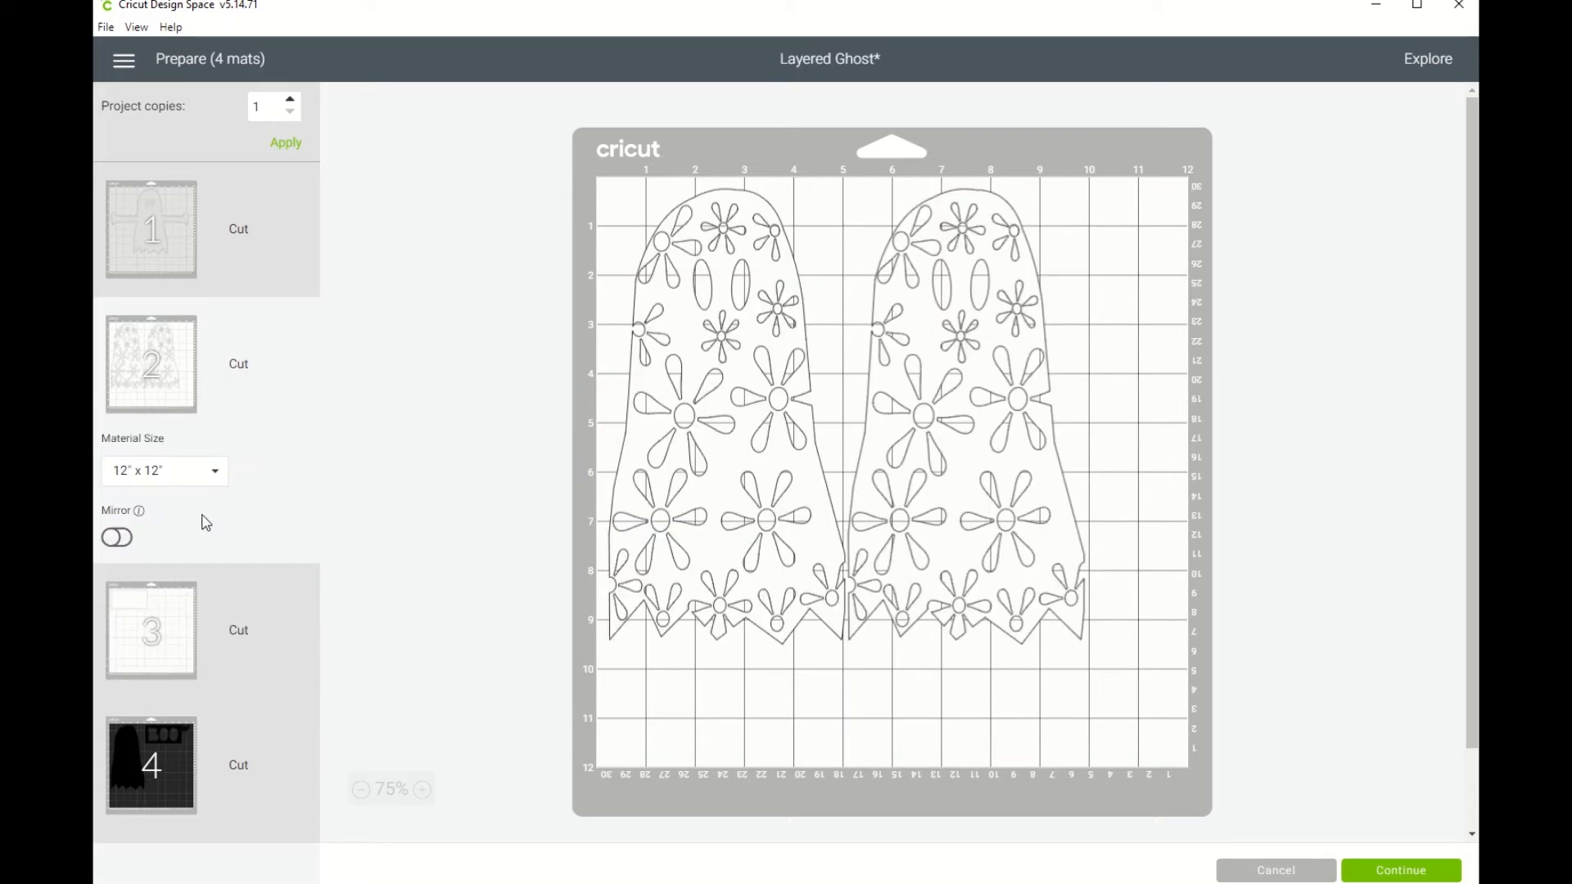
click(188, 607)
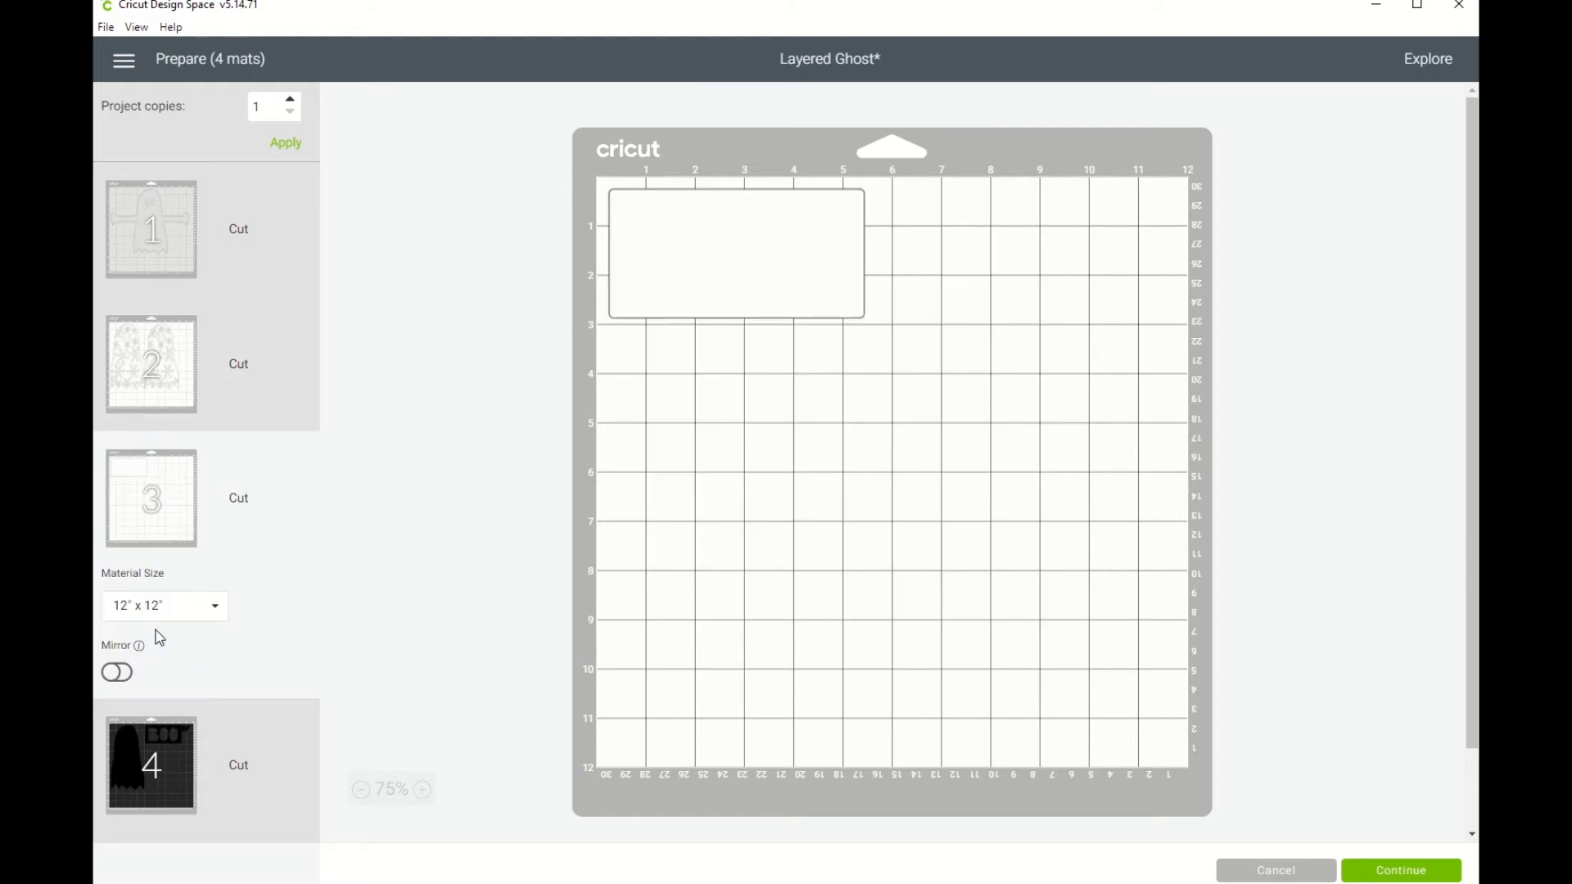
click(148, 760)
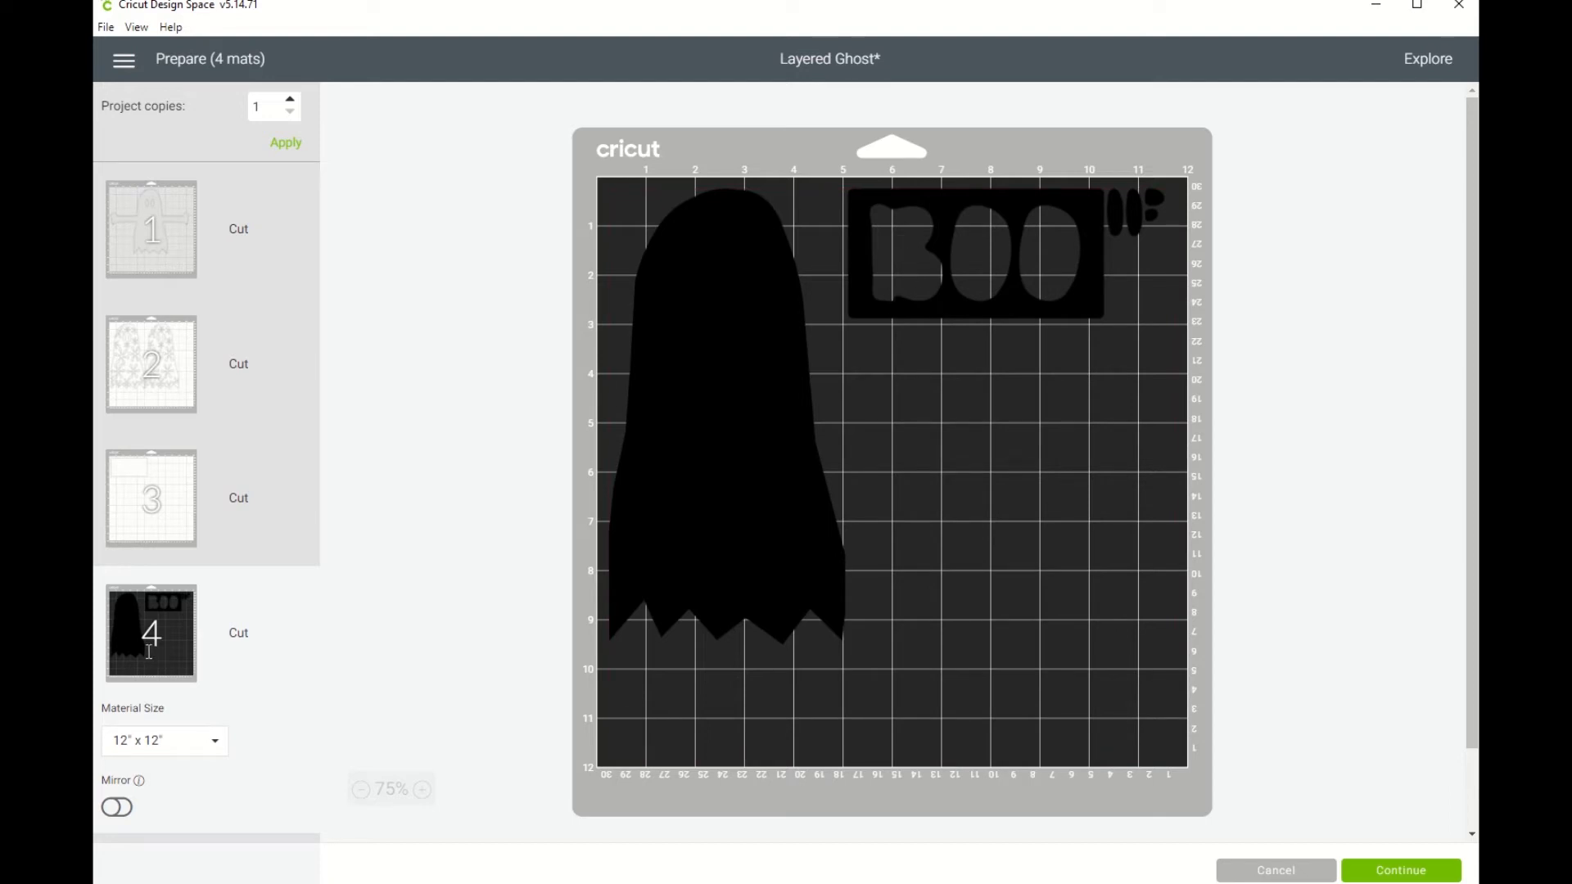
scroll(324, 666, down, 2)
scroll(325, 667, up, 2)
scroll(324, 666, down, 2)
scroll(324, 667, up, 2)
click(1270, 872)
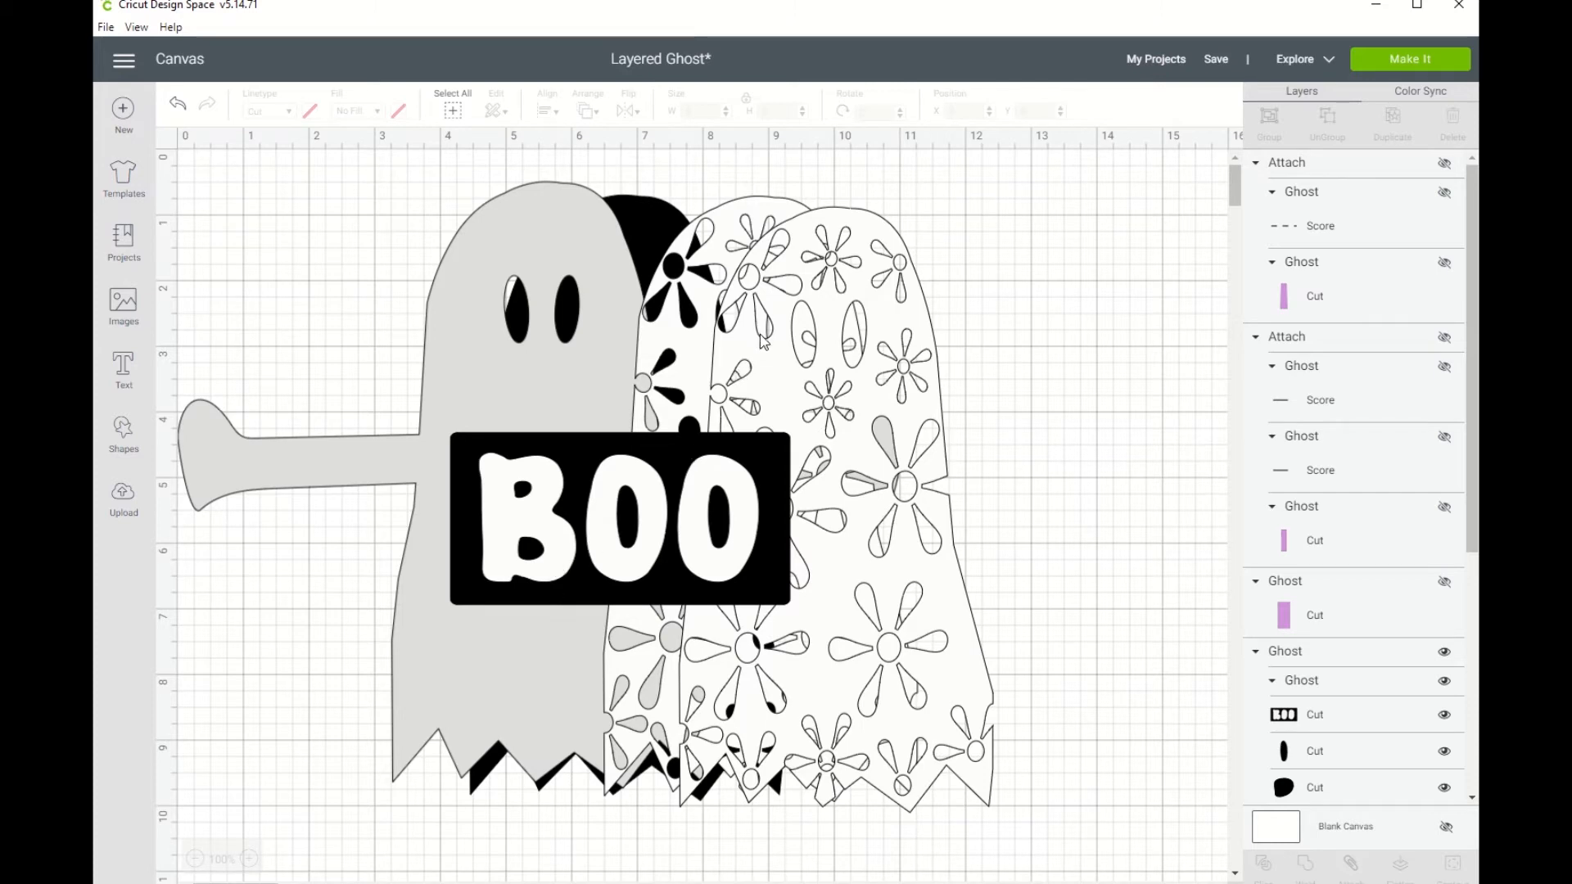
Move the front flower layer right to X 11.472, Y 0.73, and place the BOO sign on the empty canvas below the ghosts.
drag(764, 368, 1017, 351)
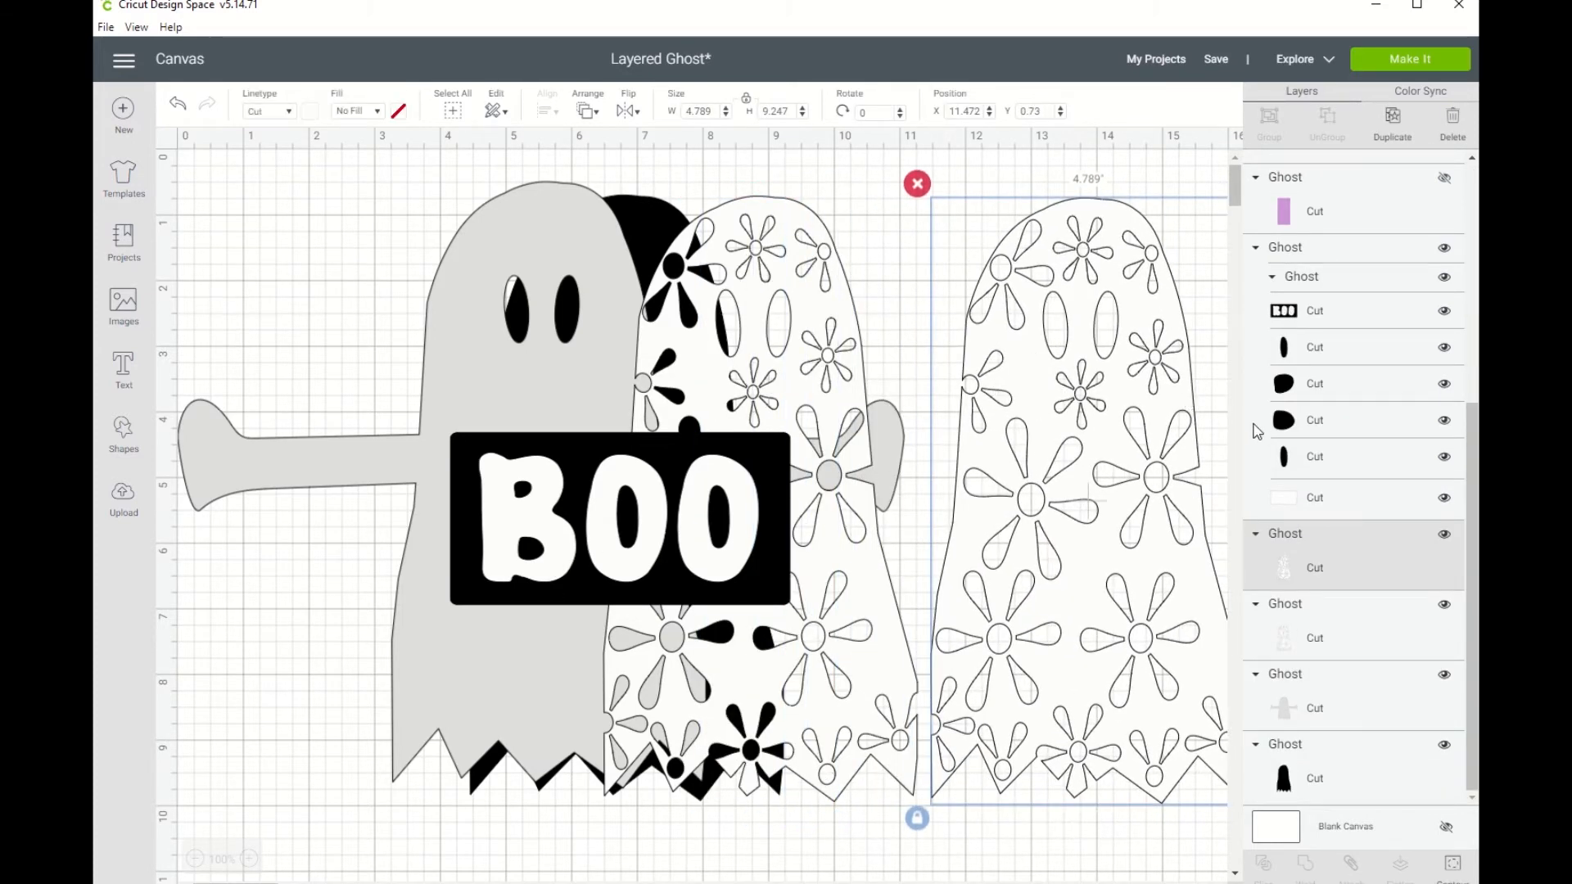
drag(627, 519, 925, 827)
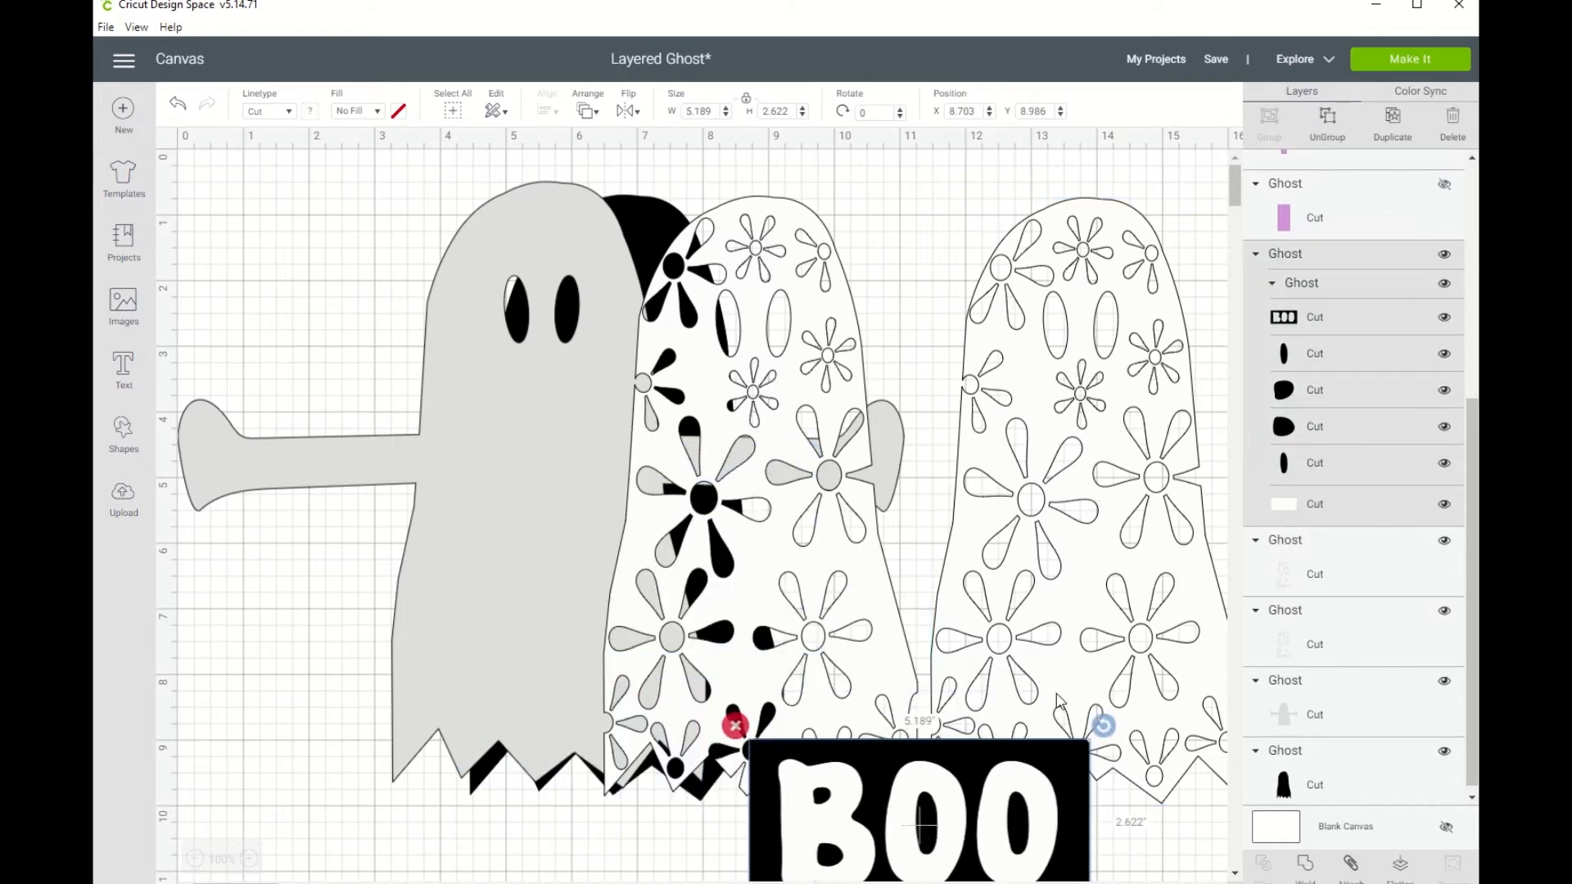
scroll(1056, 700, down, 7)
drag(1064, 445, 1163, 596)
click(713, 501)
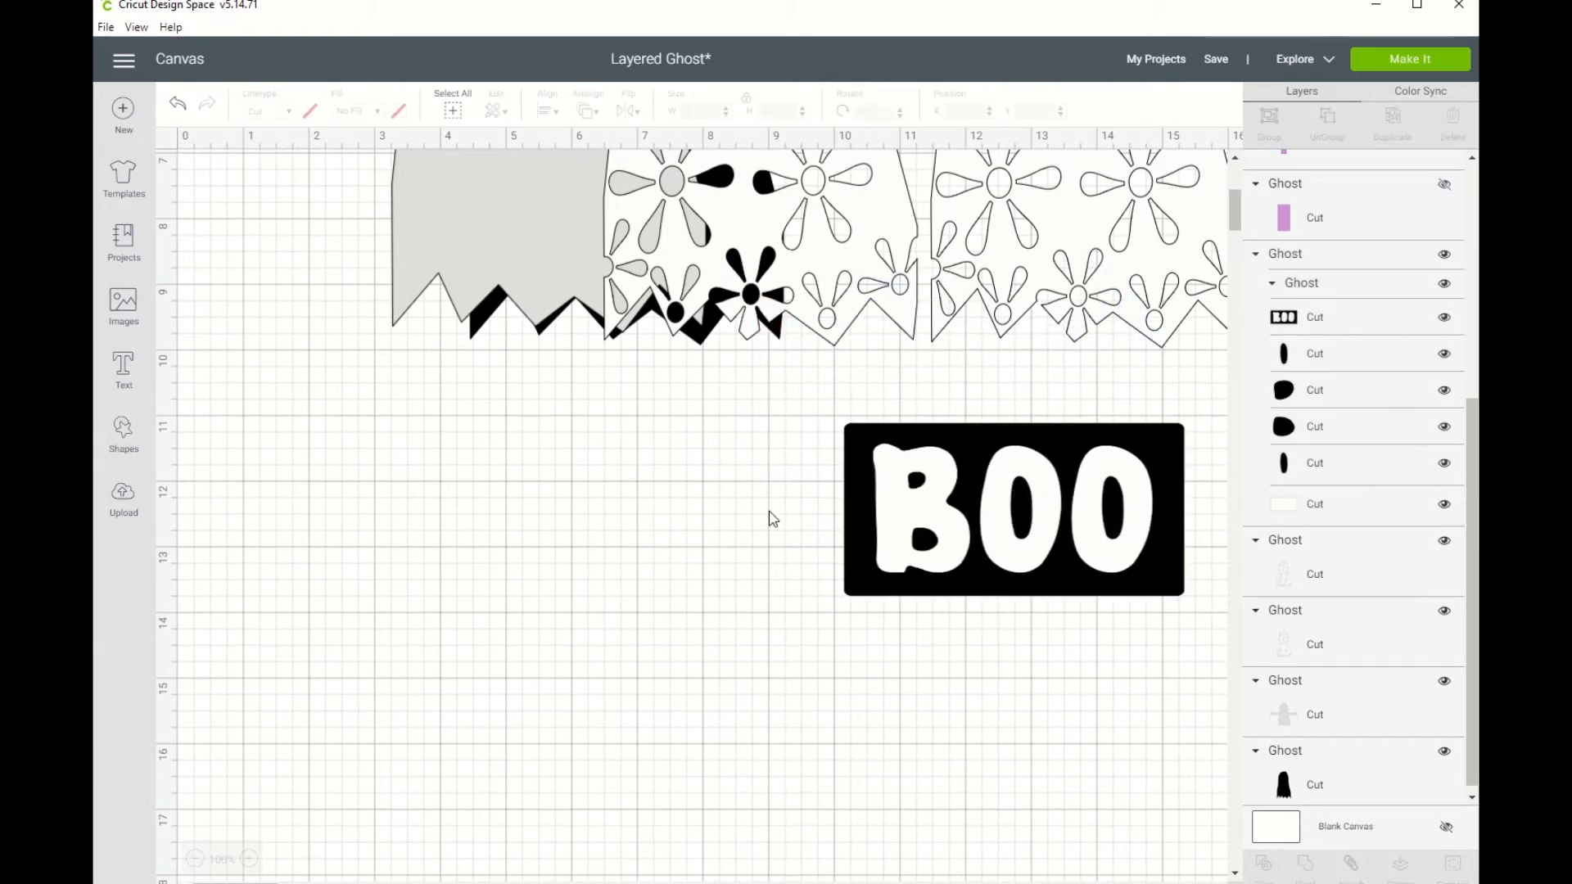
Ungroup the BOO sign and move its black lettered panel off the white backing rectangle to X 1.981, Y 11.889.
click(981, 582)
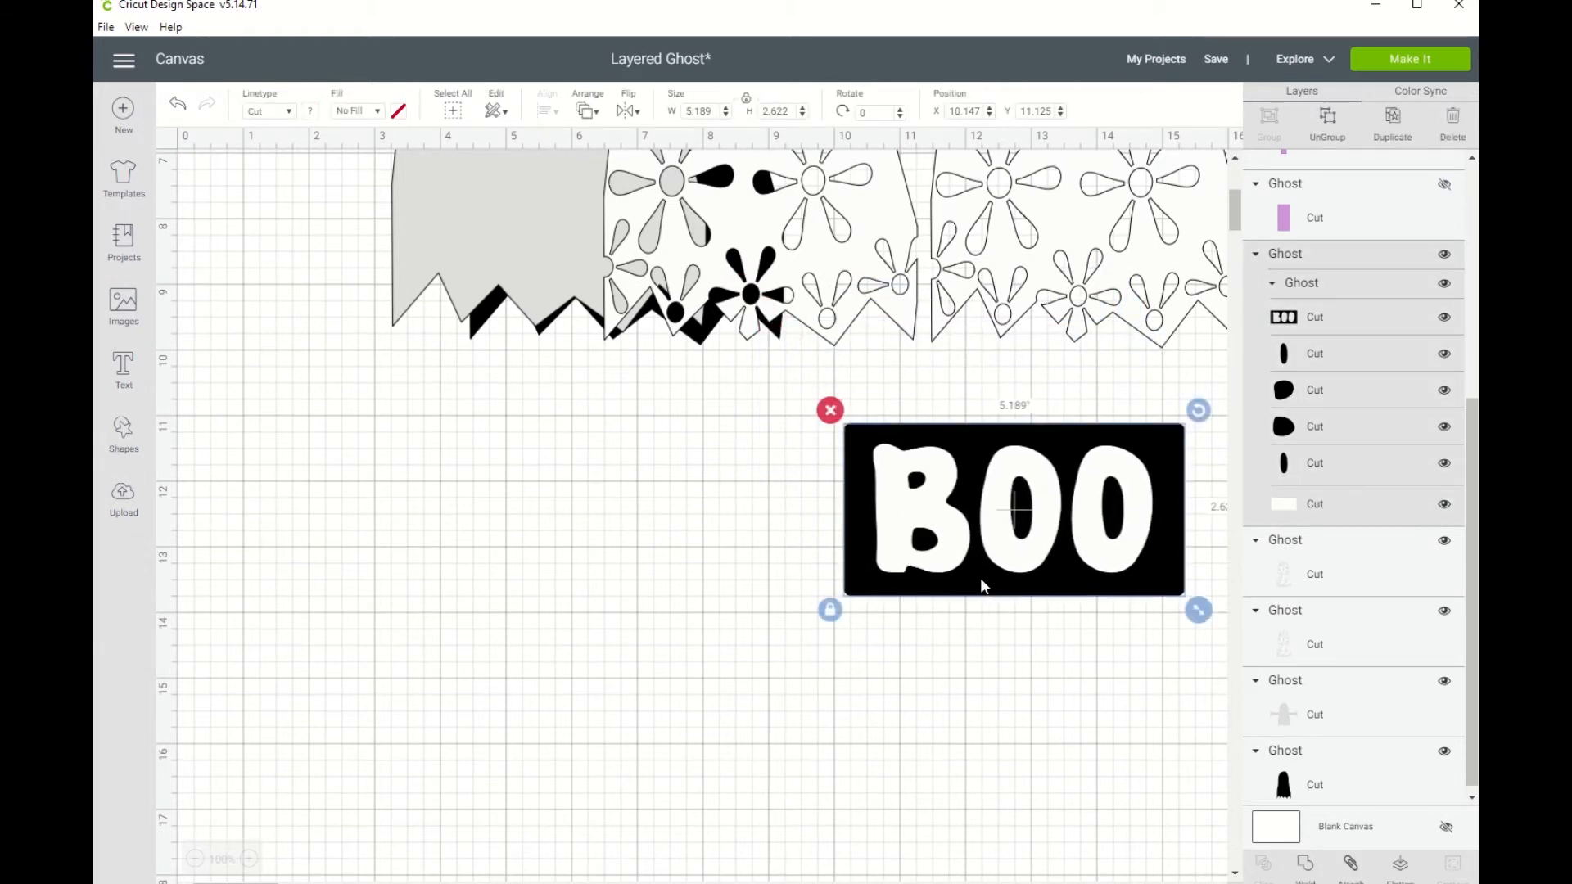
drag(980, 577, 945, 591)
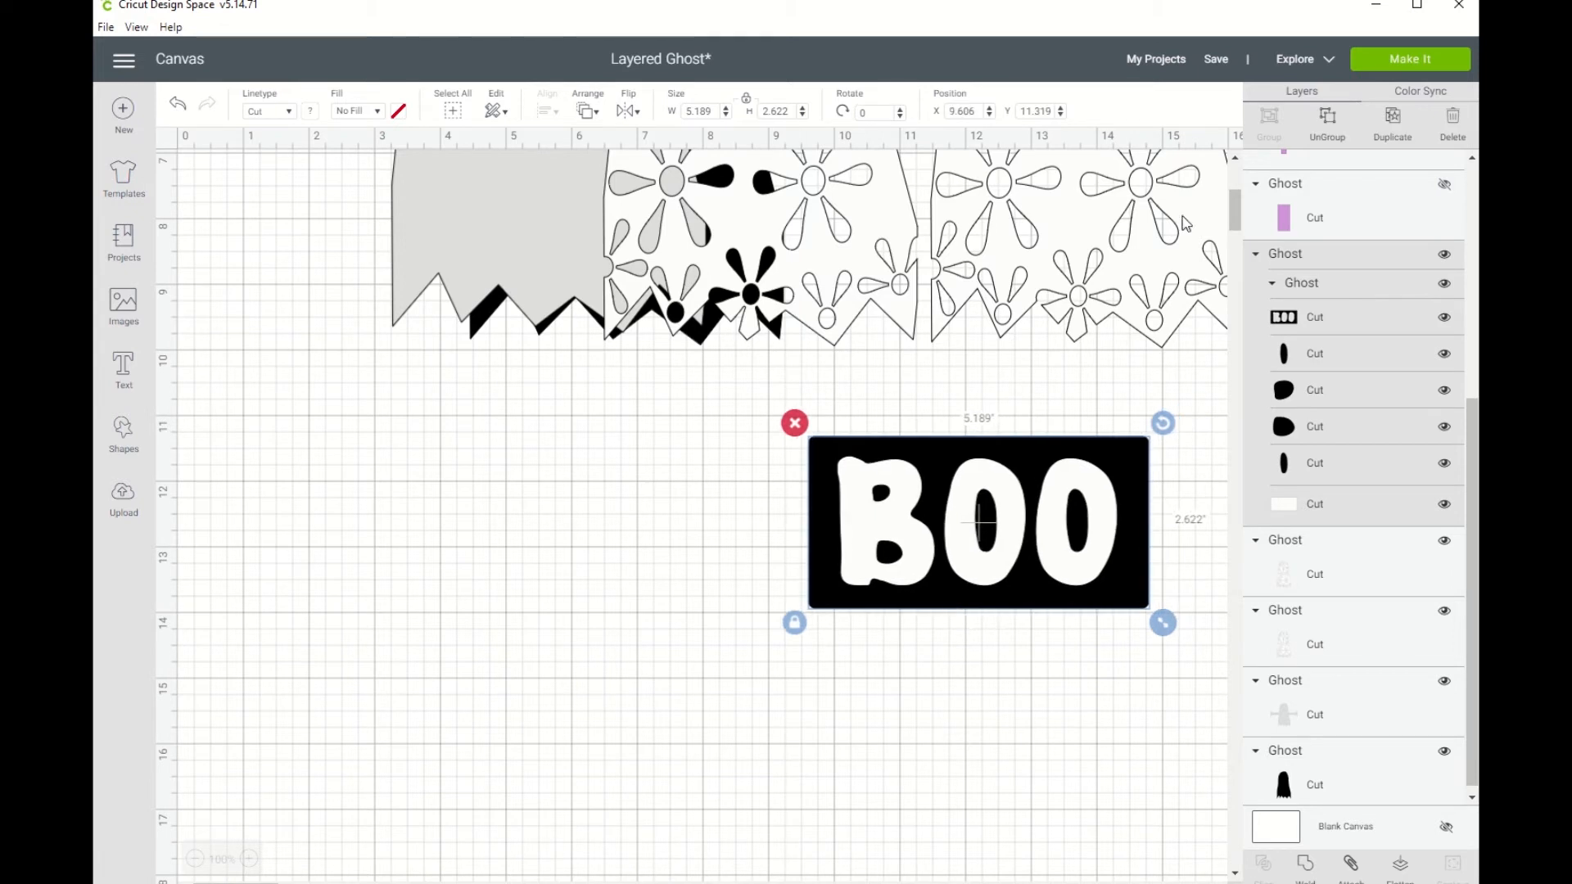
click(1328, 127)
drag(958, 604, 412, 643)
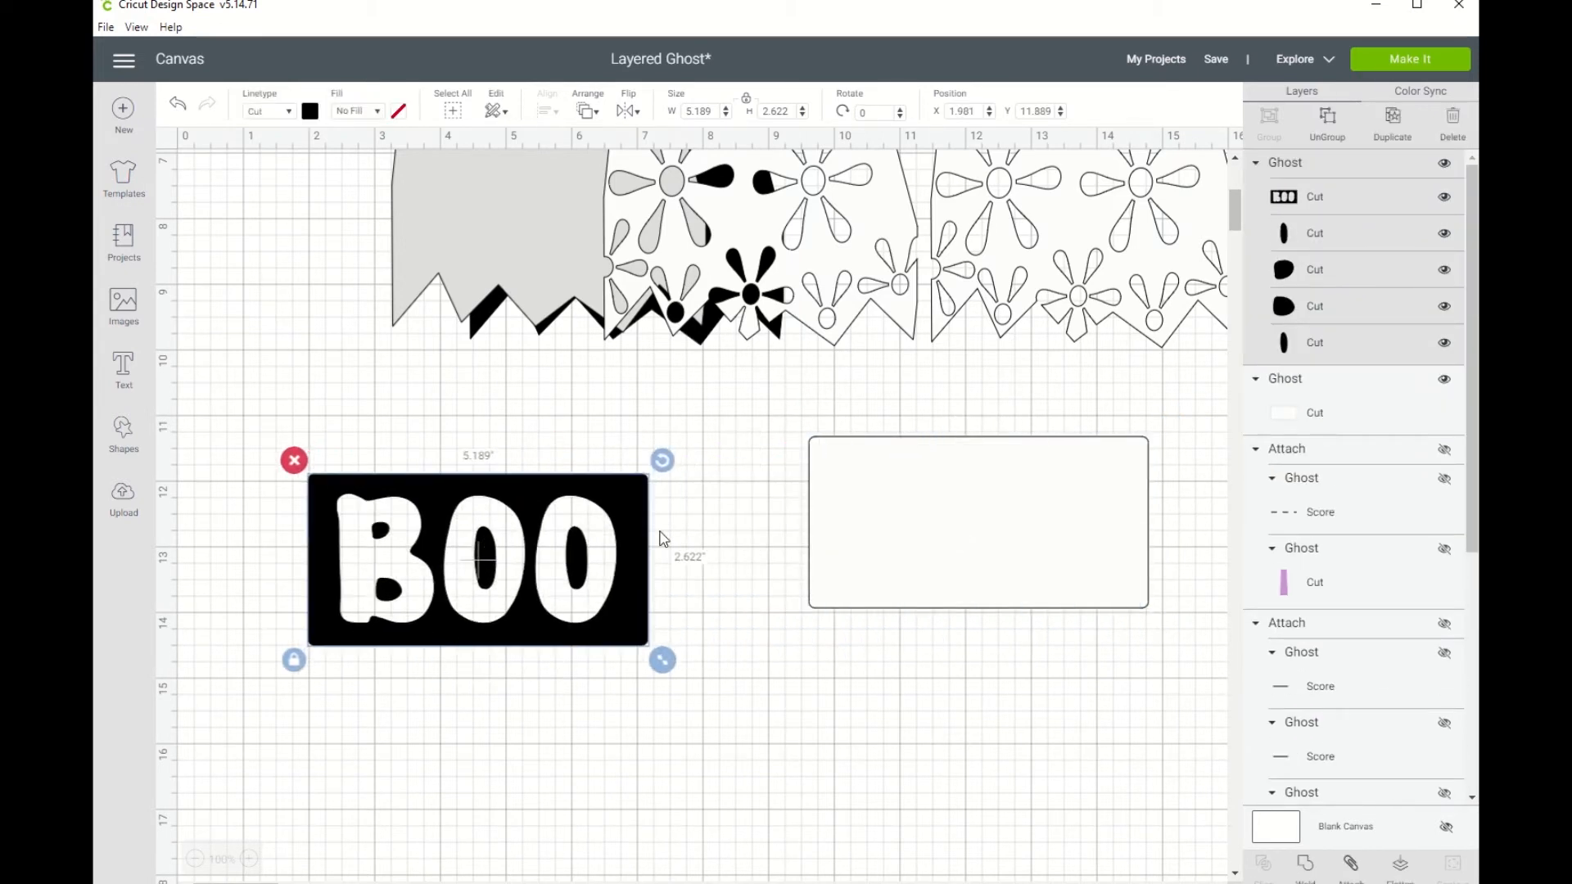
Place the white backing rectangle below the grey ghost and the black BOO panel at X 10.897, Y 10.861.
click(934, 538)
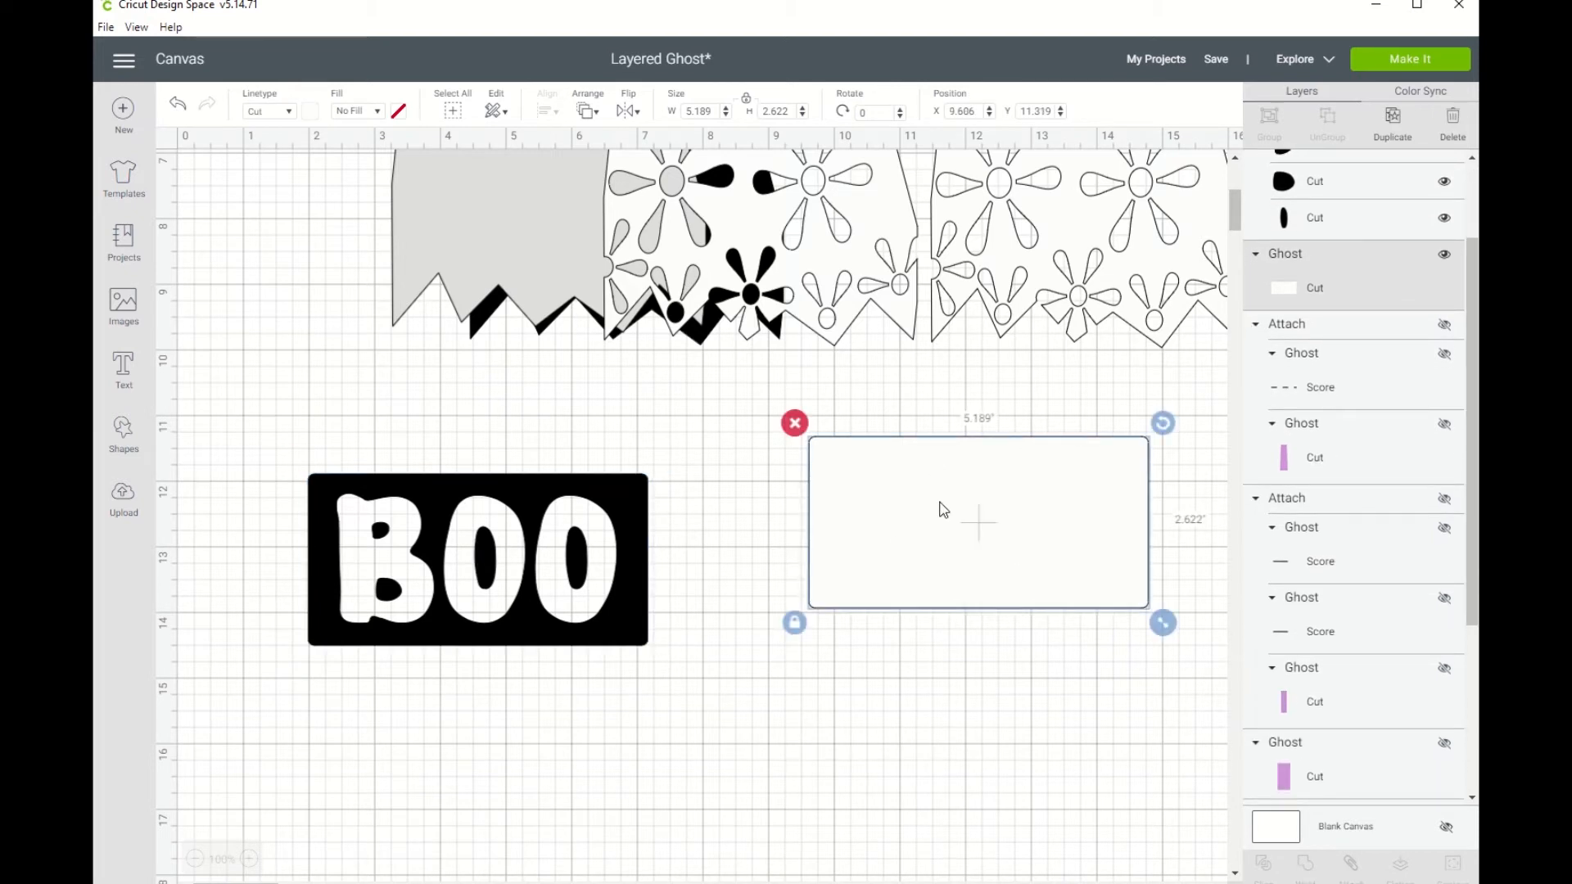
drag(524, 495, 1125, 685)
drag(1010, 567, 555, 485)
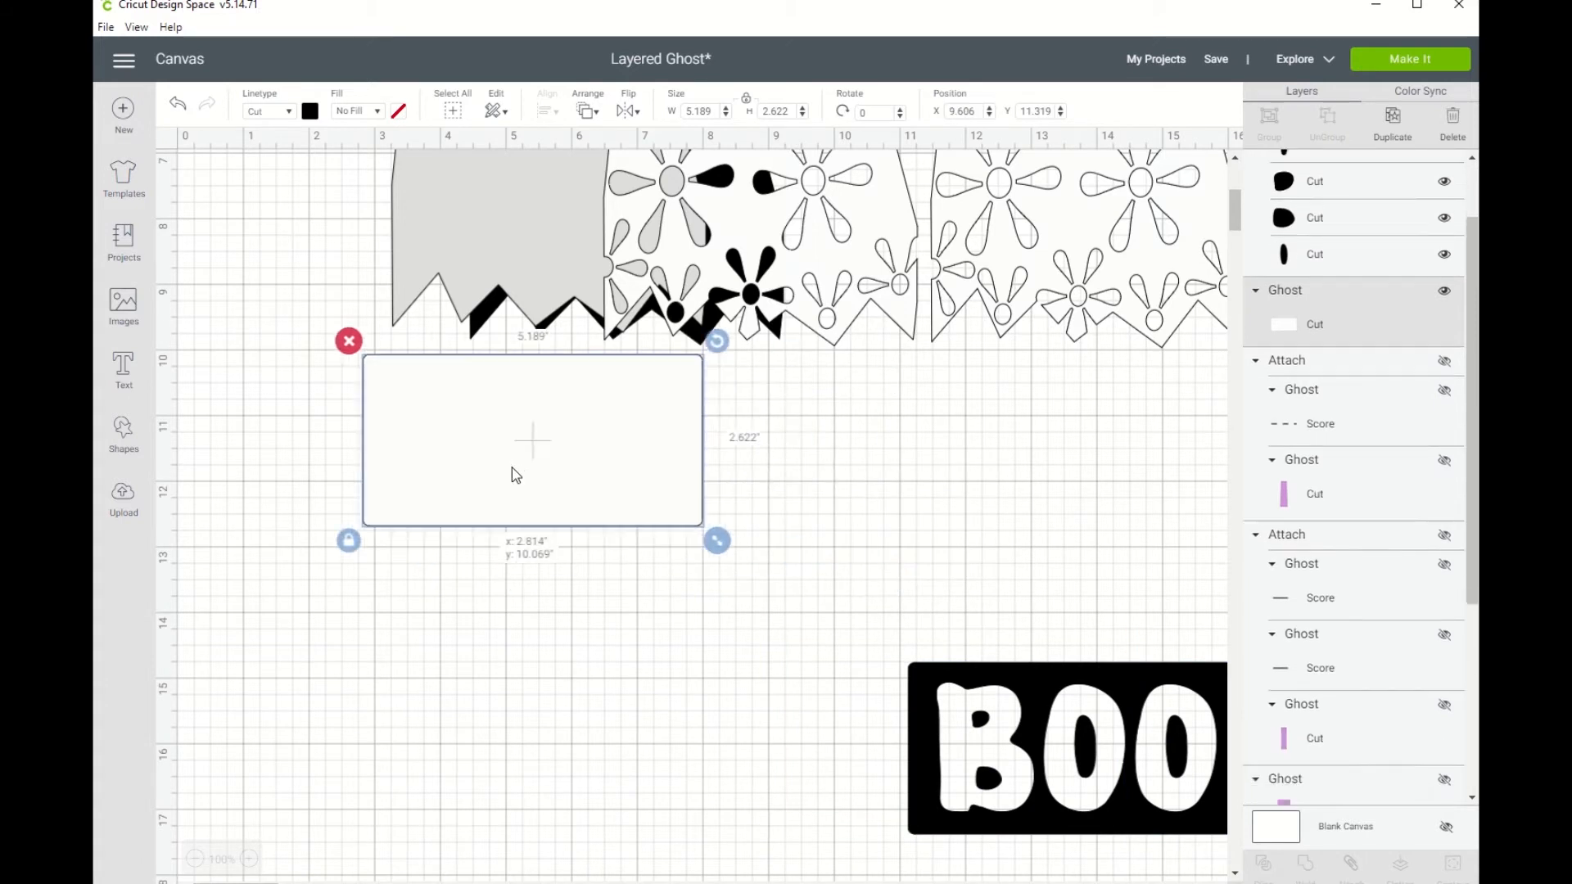
drag(1103, 686, 1087, 430)
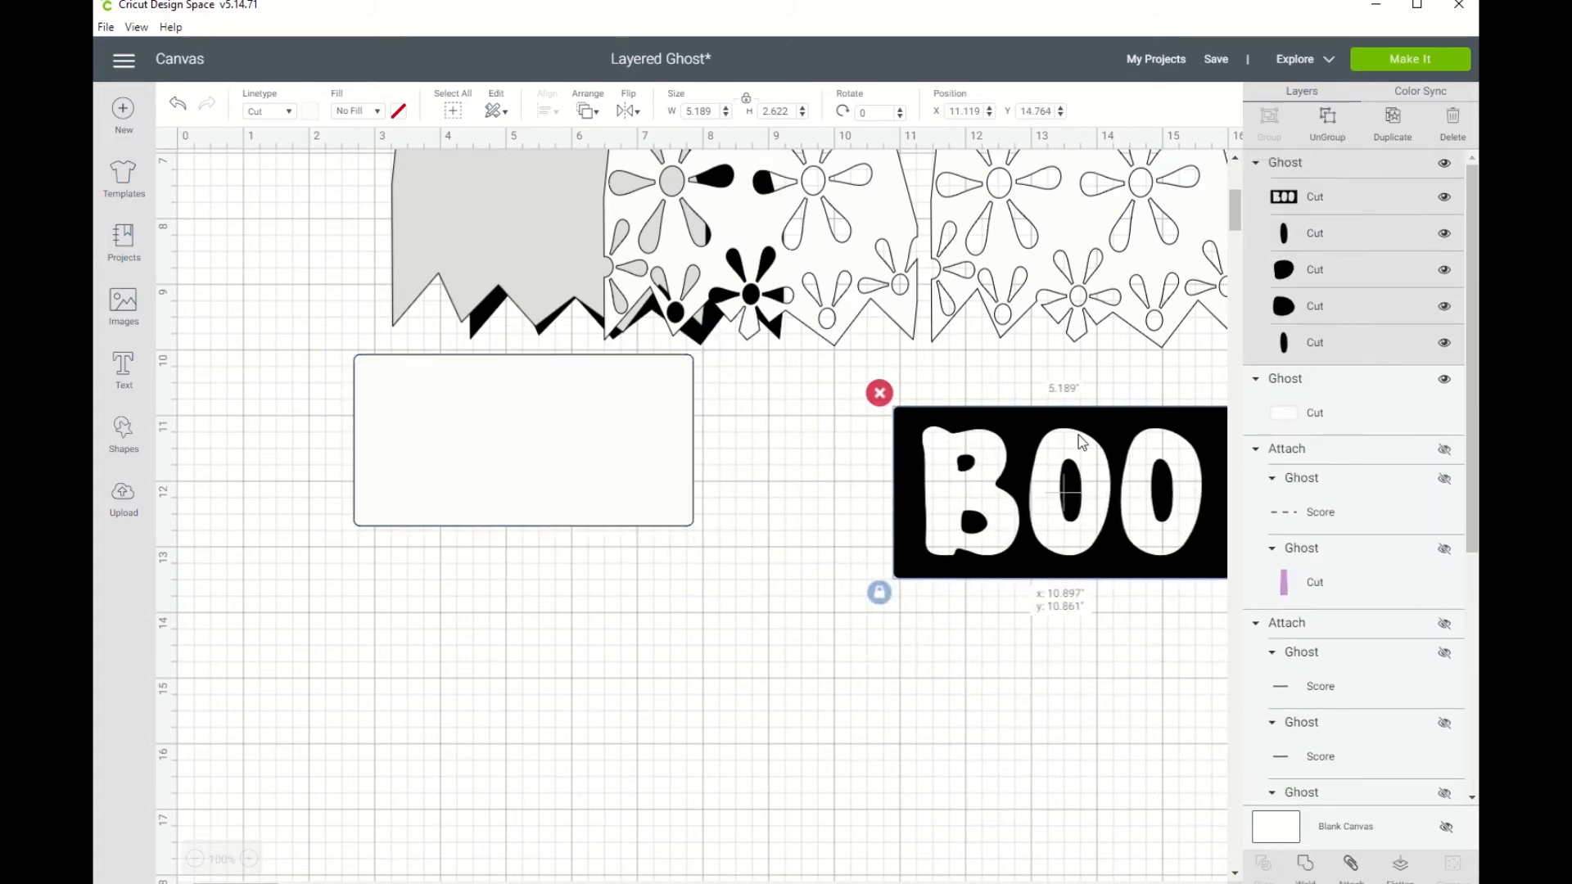
Attach the pieces of the black BOO panel together and move the panel to X 11.744, Y 10.514.
click(832, 516)
click(1107, 423)
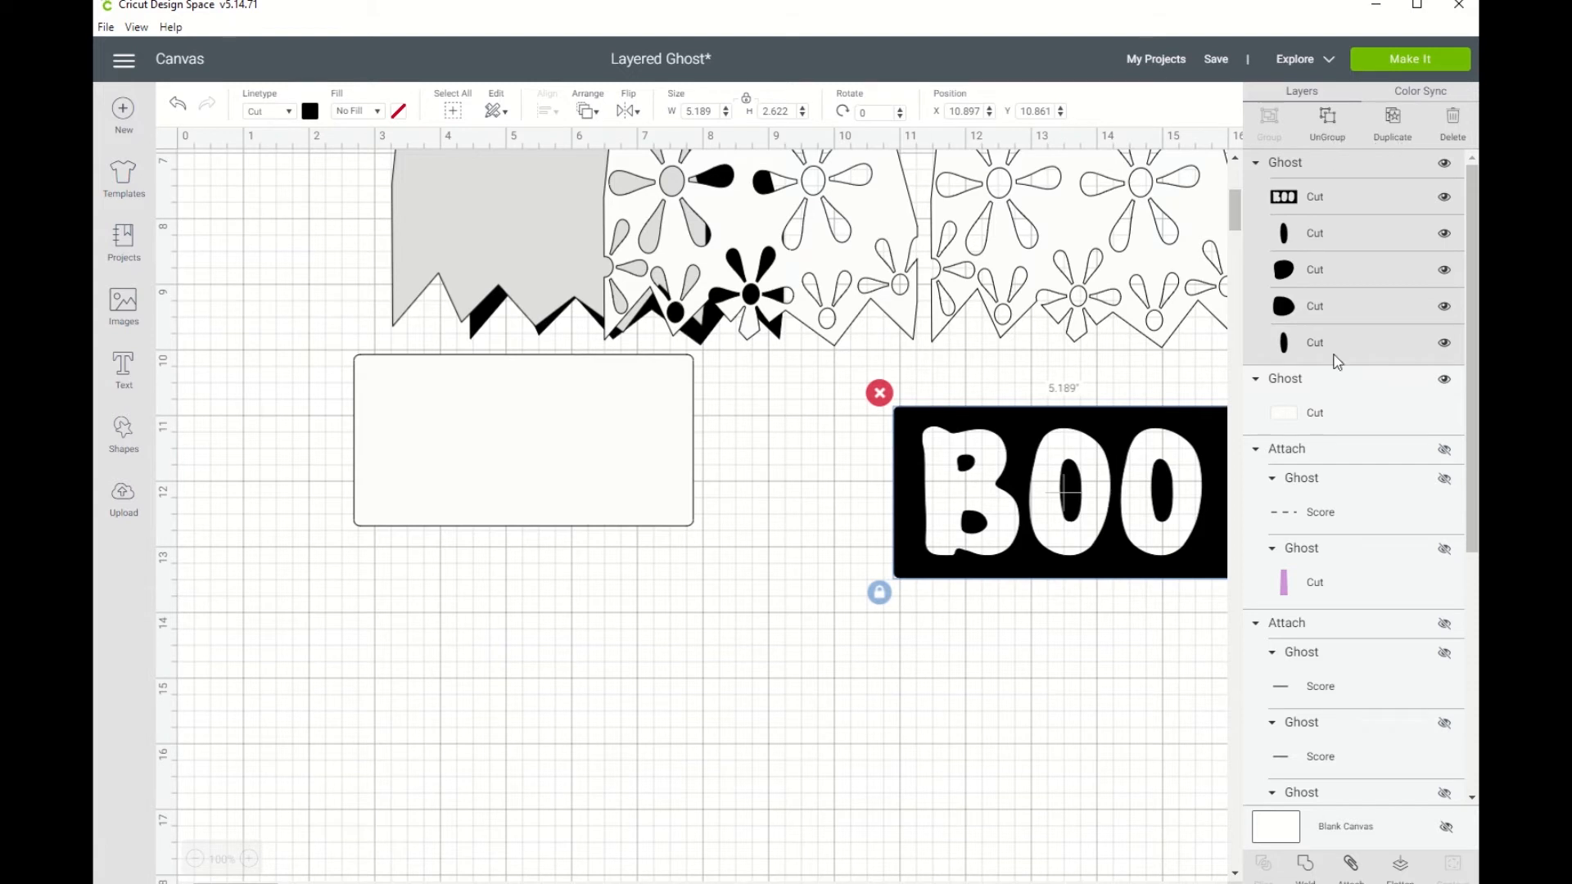
click(1352, 870)
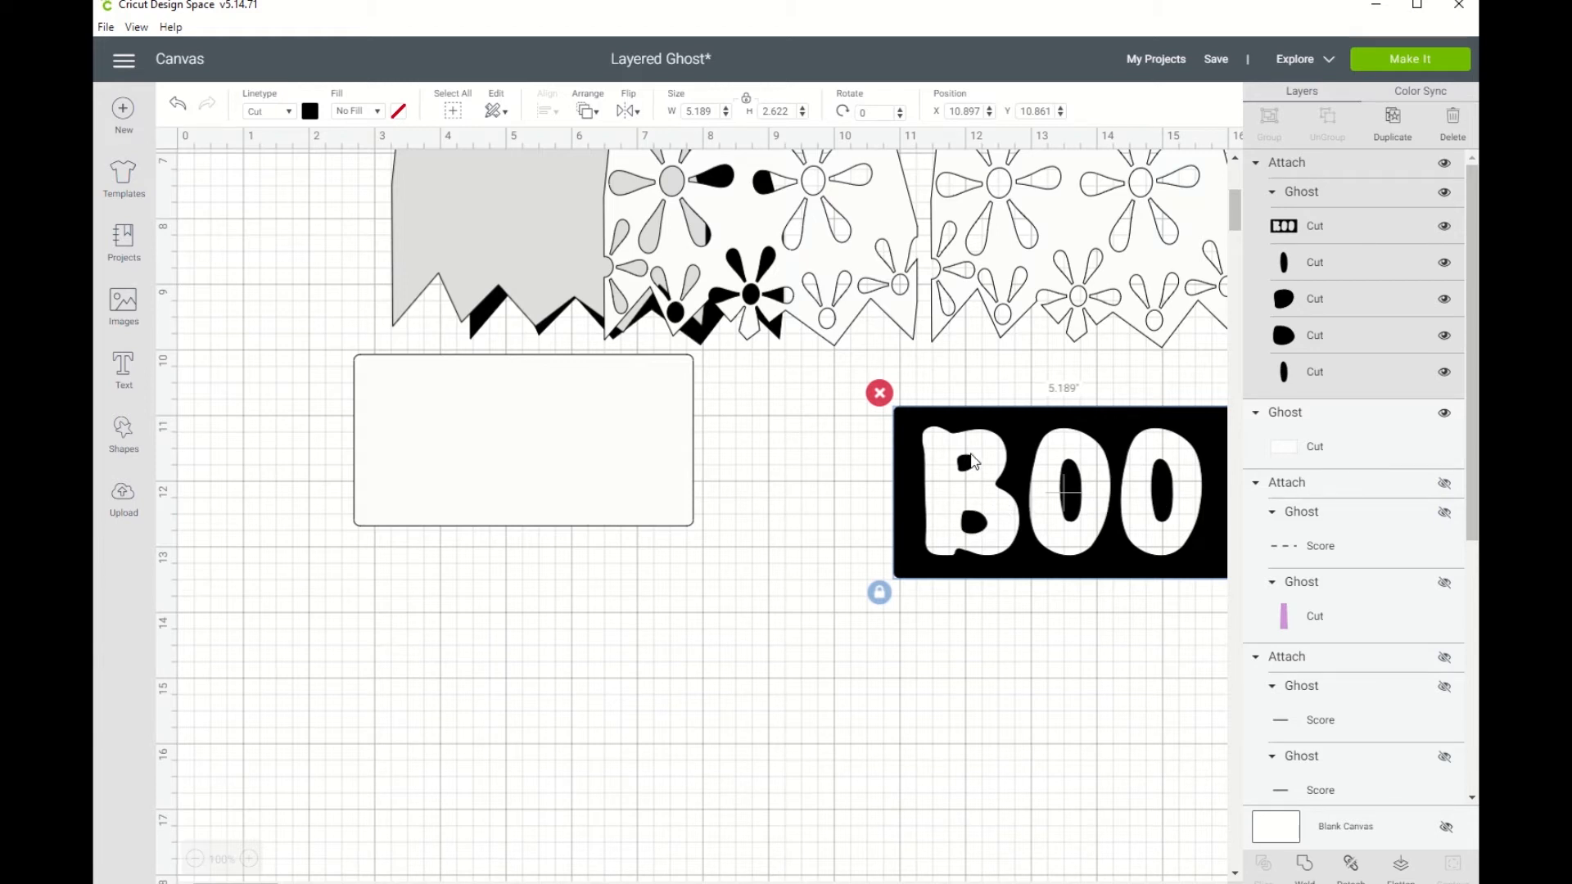
drag(1015, 422, 1070, 400)
Shift the grey armed ghost to X 0.639 and hide the white backing rectangle of the sign.
scroll(774, 565, up, 7)
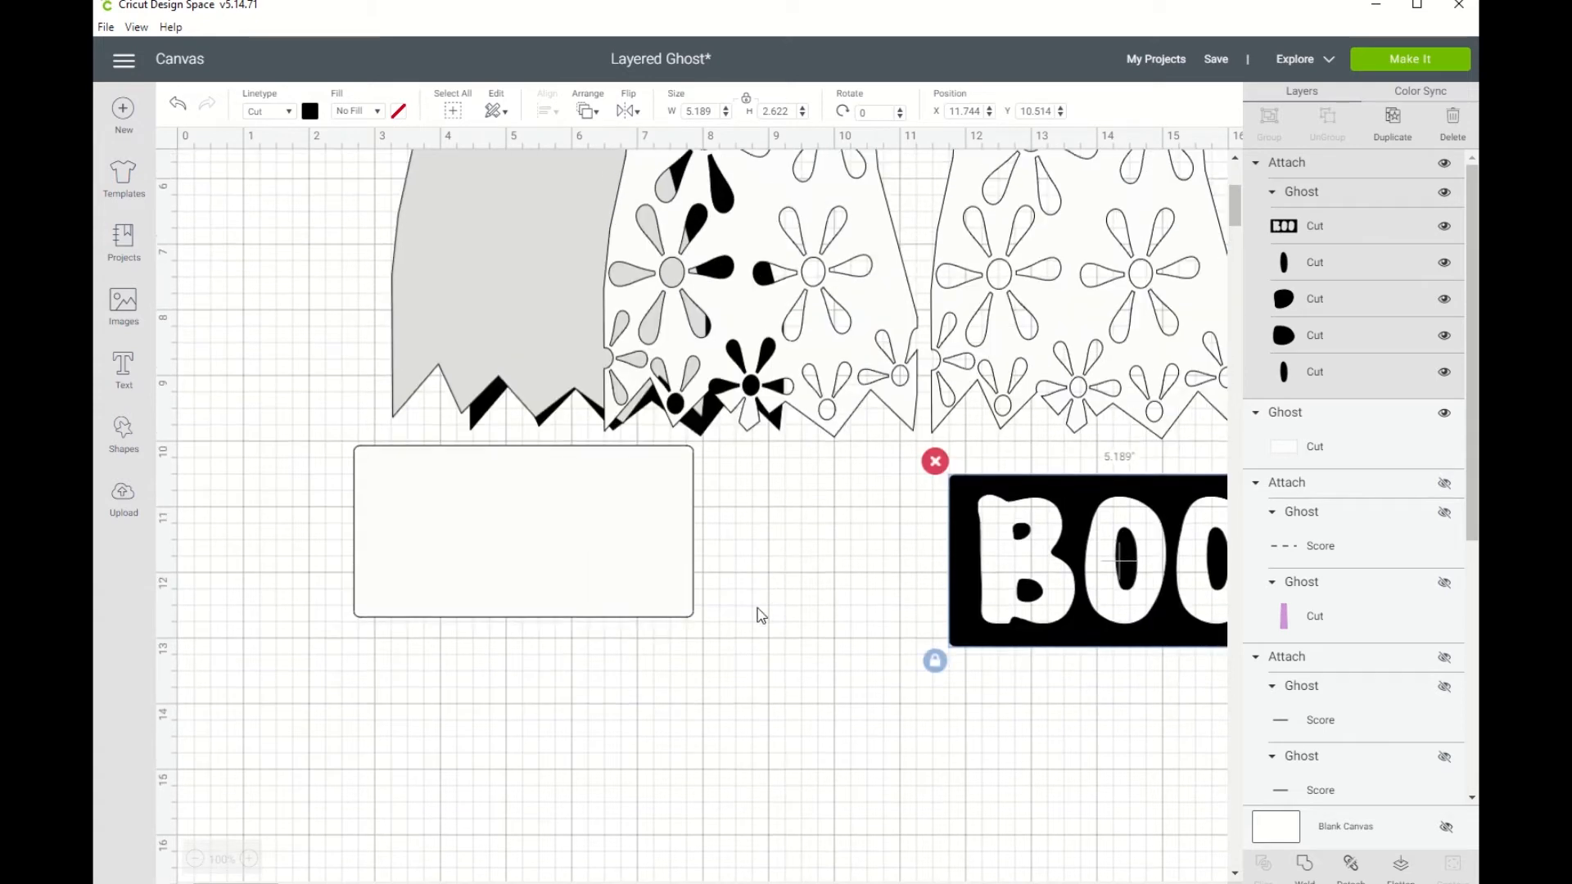
scroll(816, 837, down, 1)
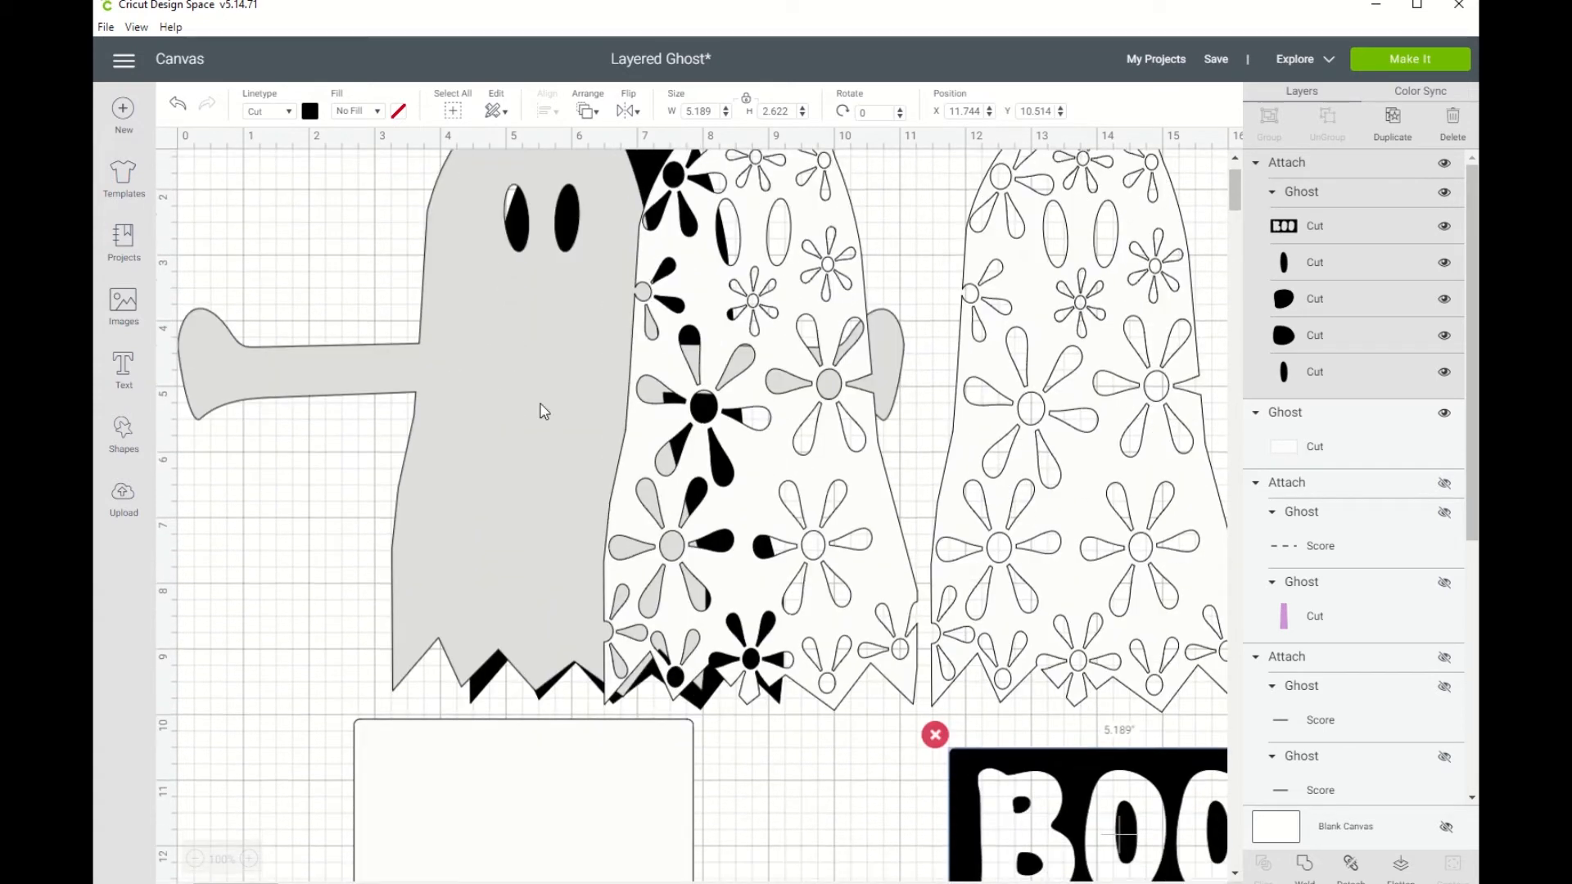
drag(308, 211, 351, 231)
drag(197, 226, 781, 811)
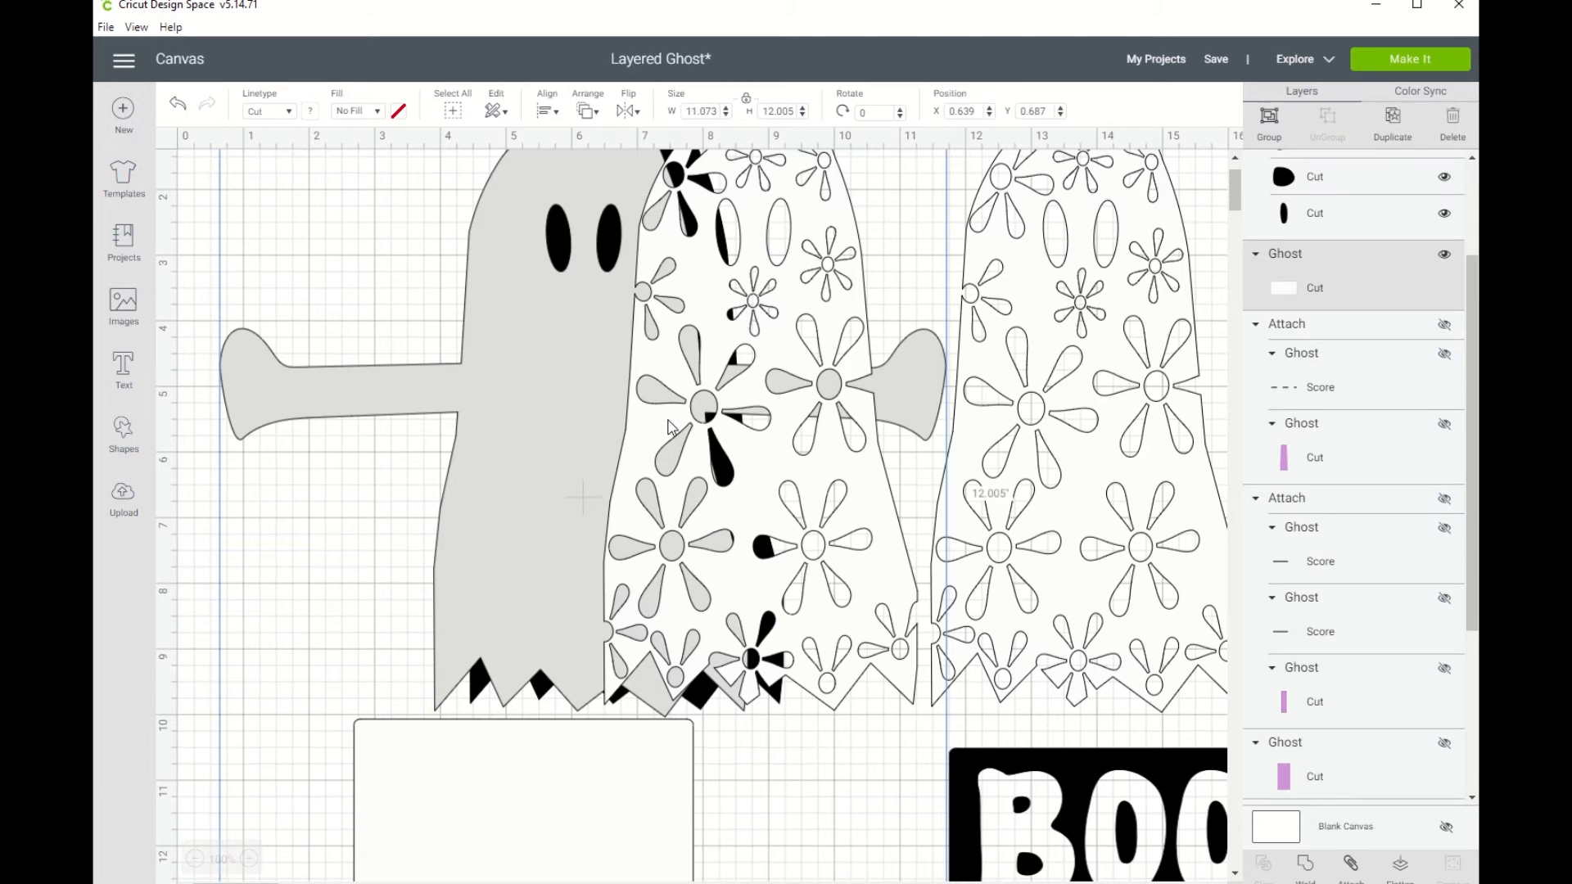
scroll(669, 427, up, 2)
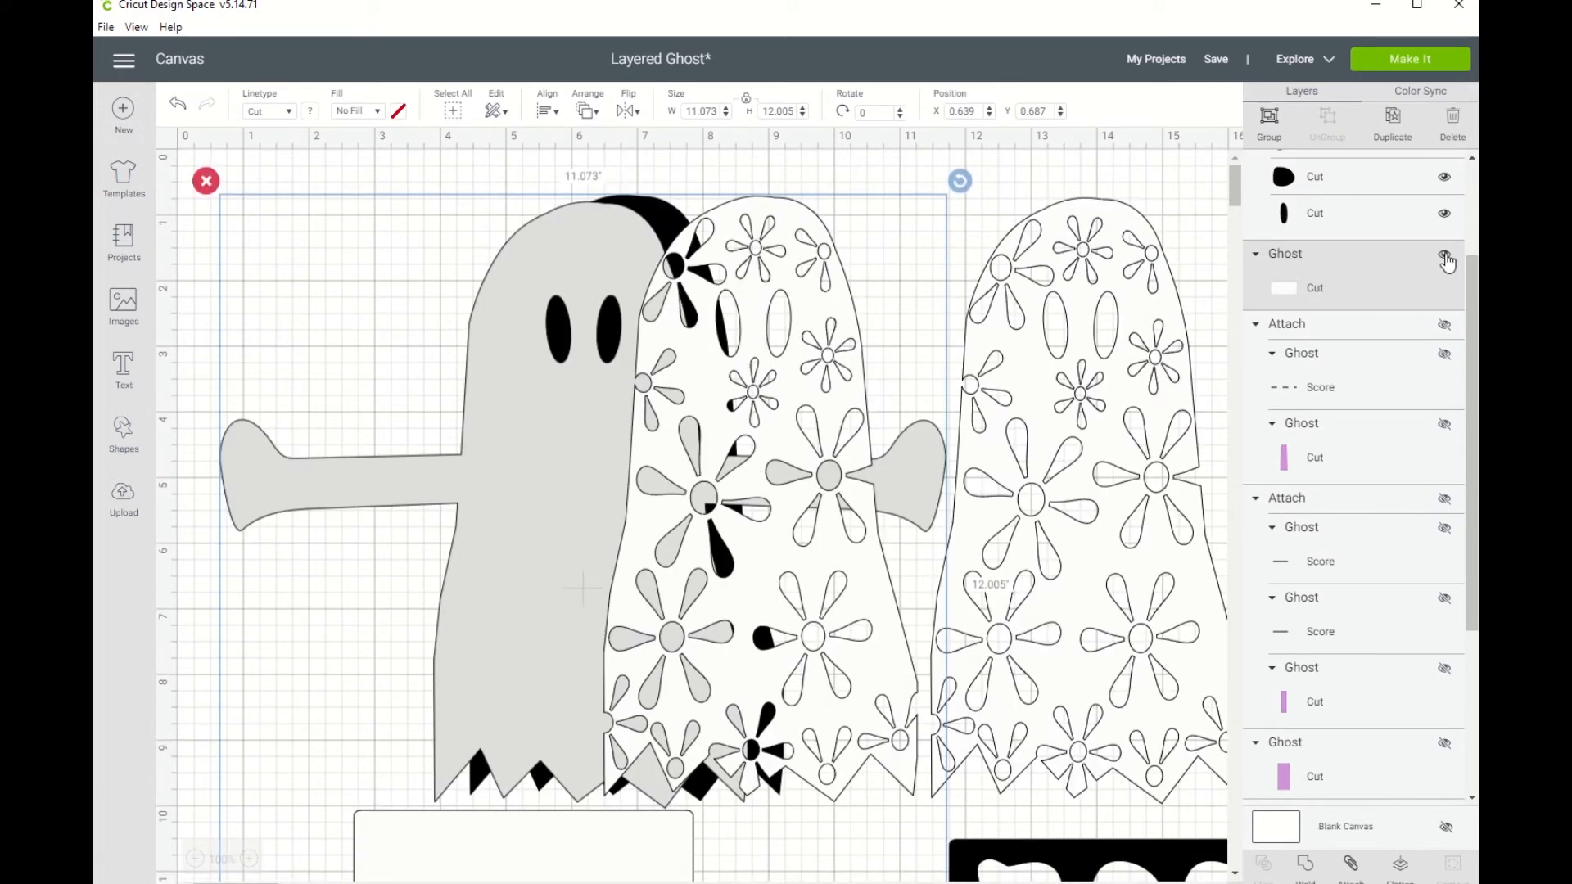
click(1445, 259)
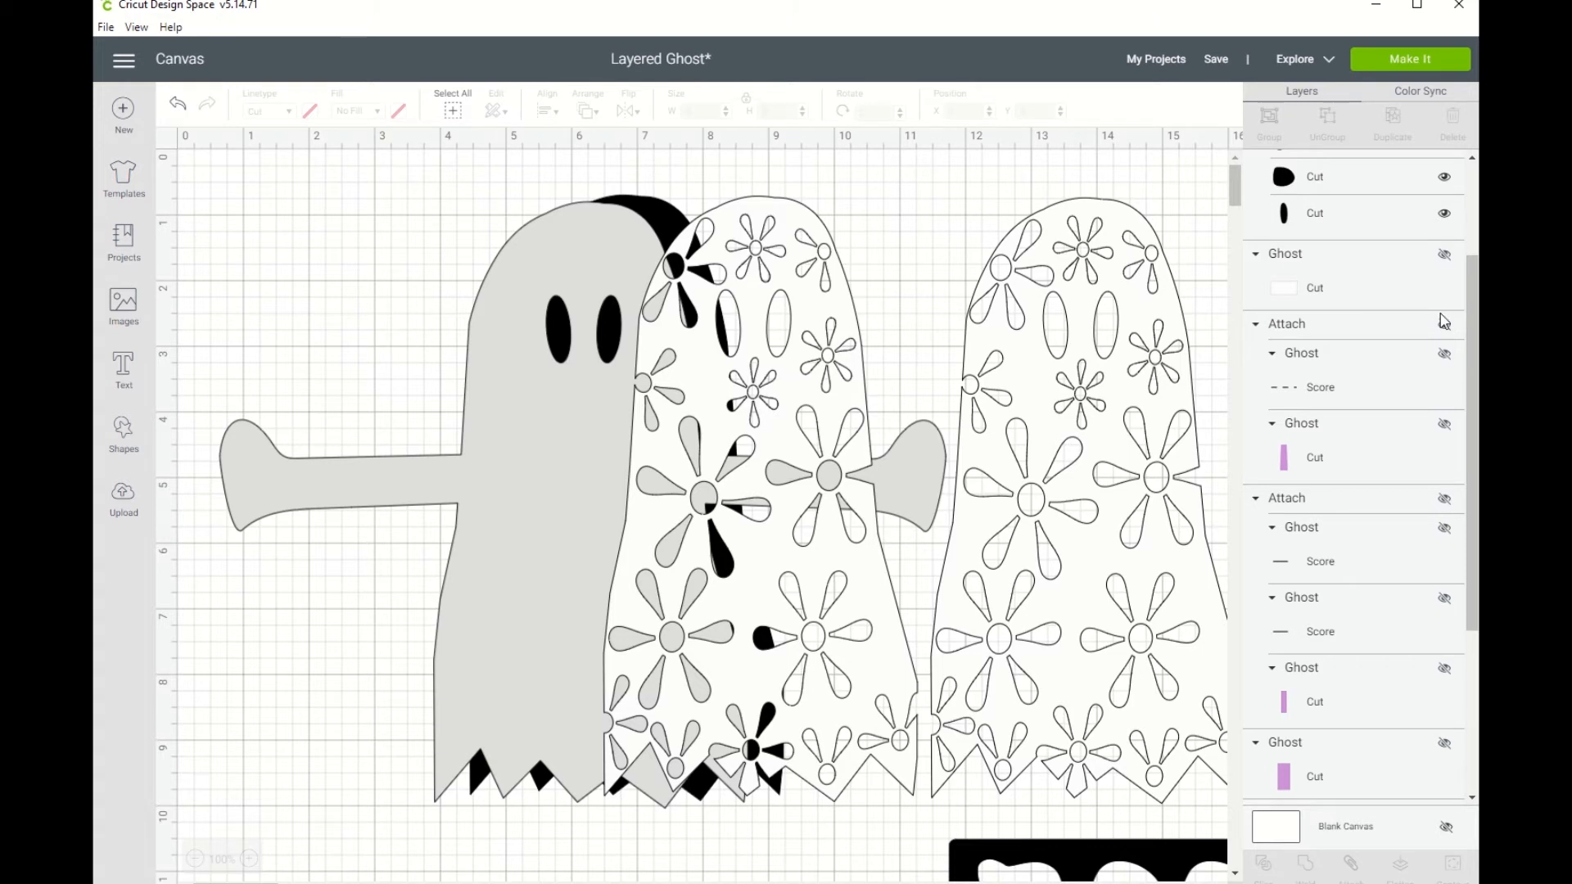
Hide the flower layer overlapping the grey ghost, the grey armed ghost and the solid black ghost.
scroll(1443, 320, down, 3)
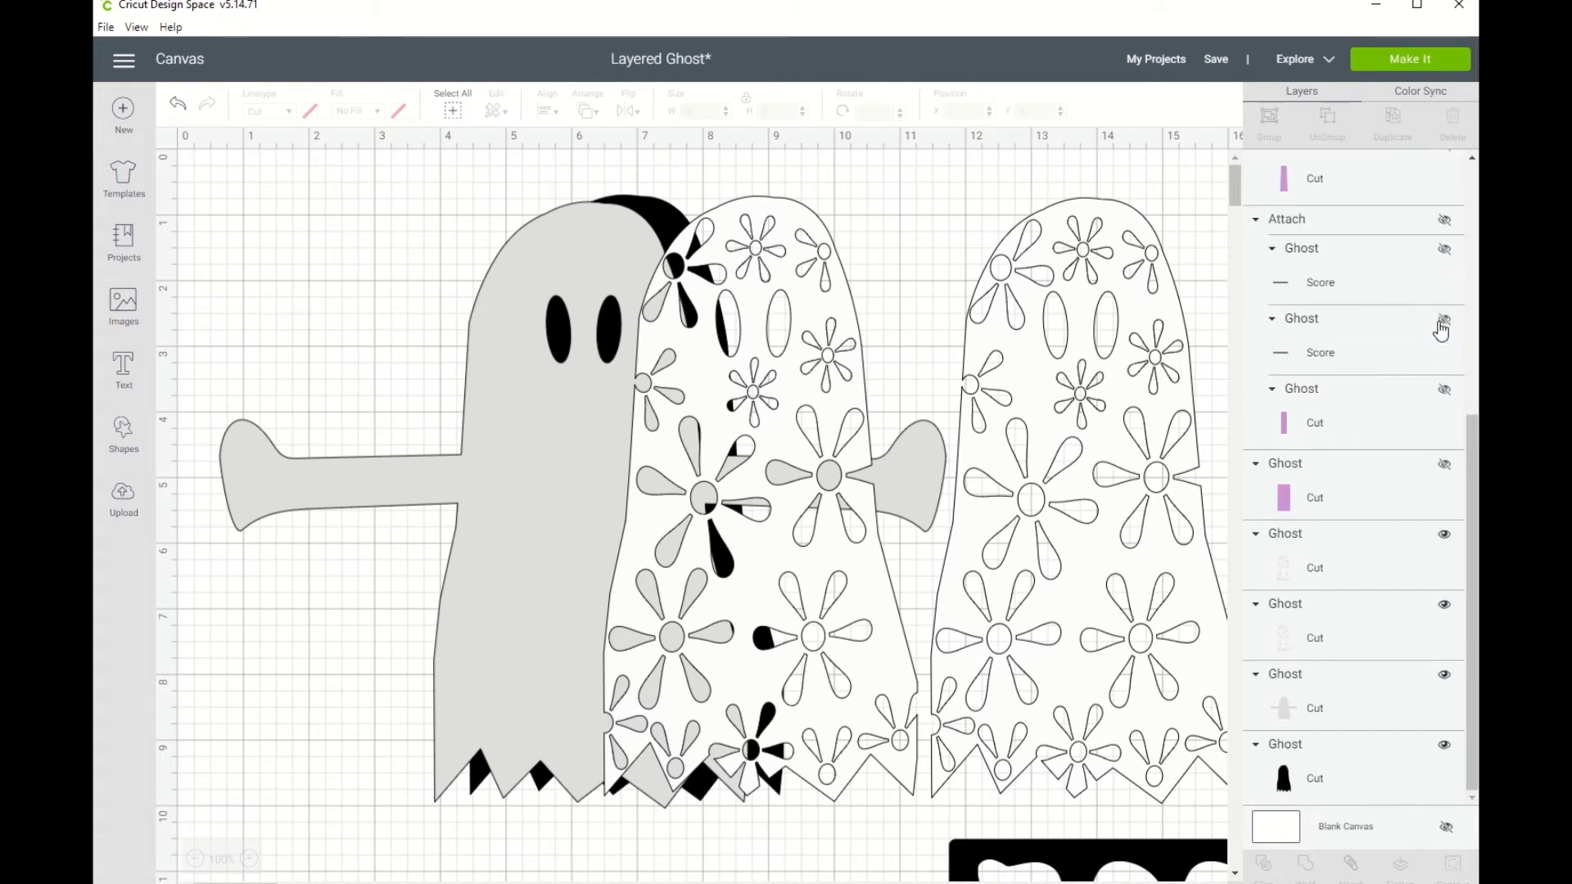
click(394, 261)
click(486, 174)
drag(488, 176, 864, 339)
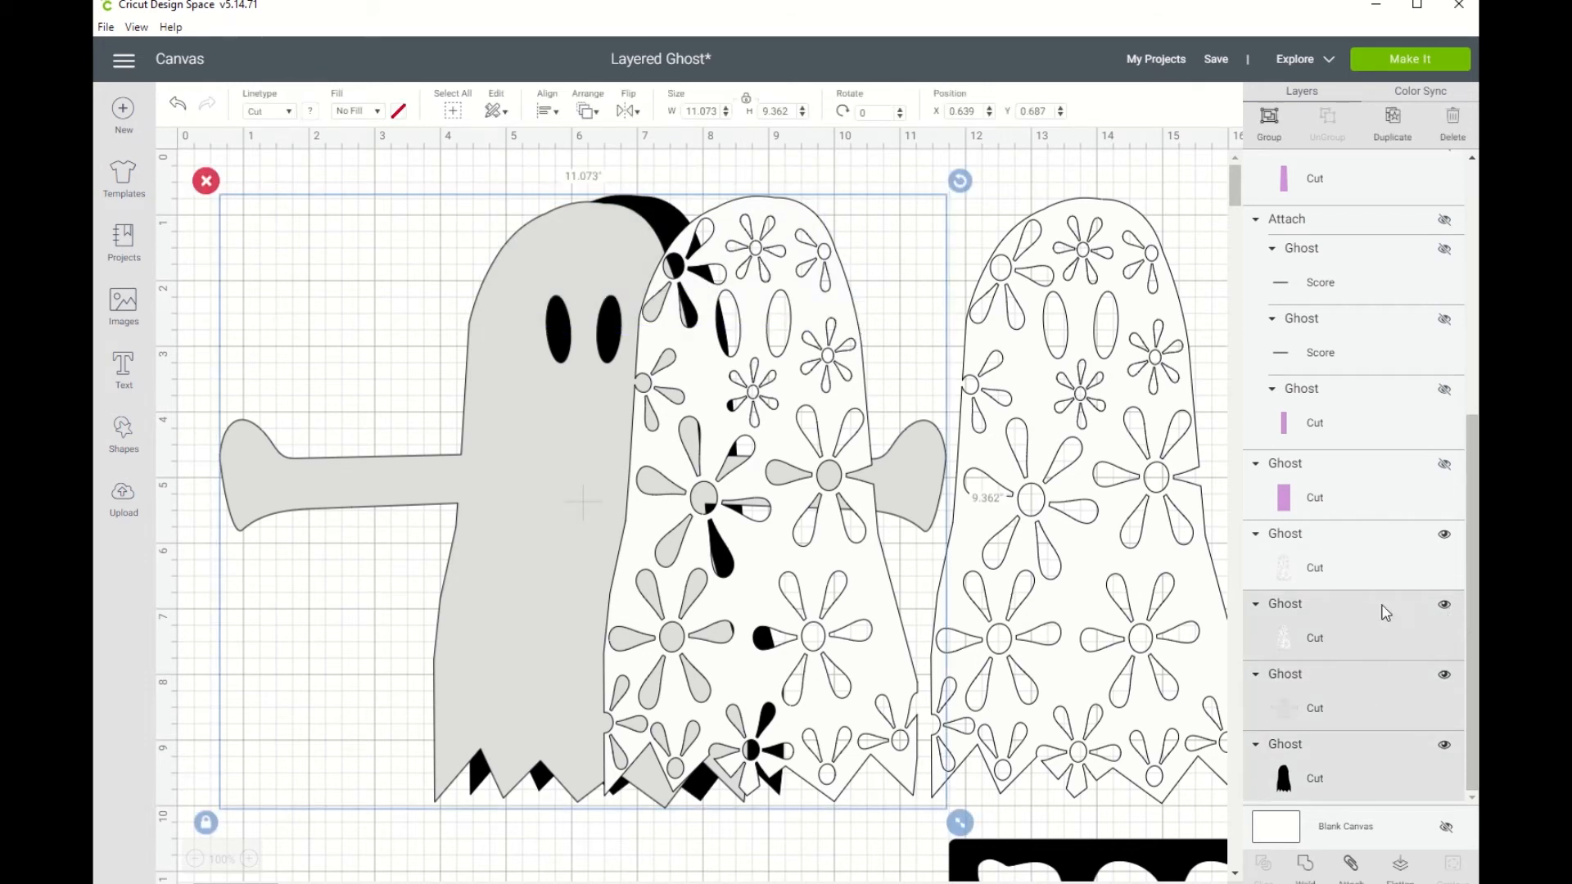
click(1444, 605)
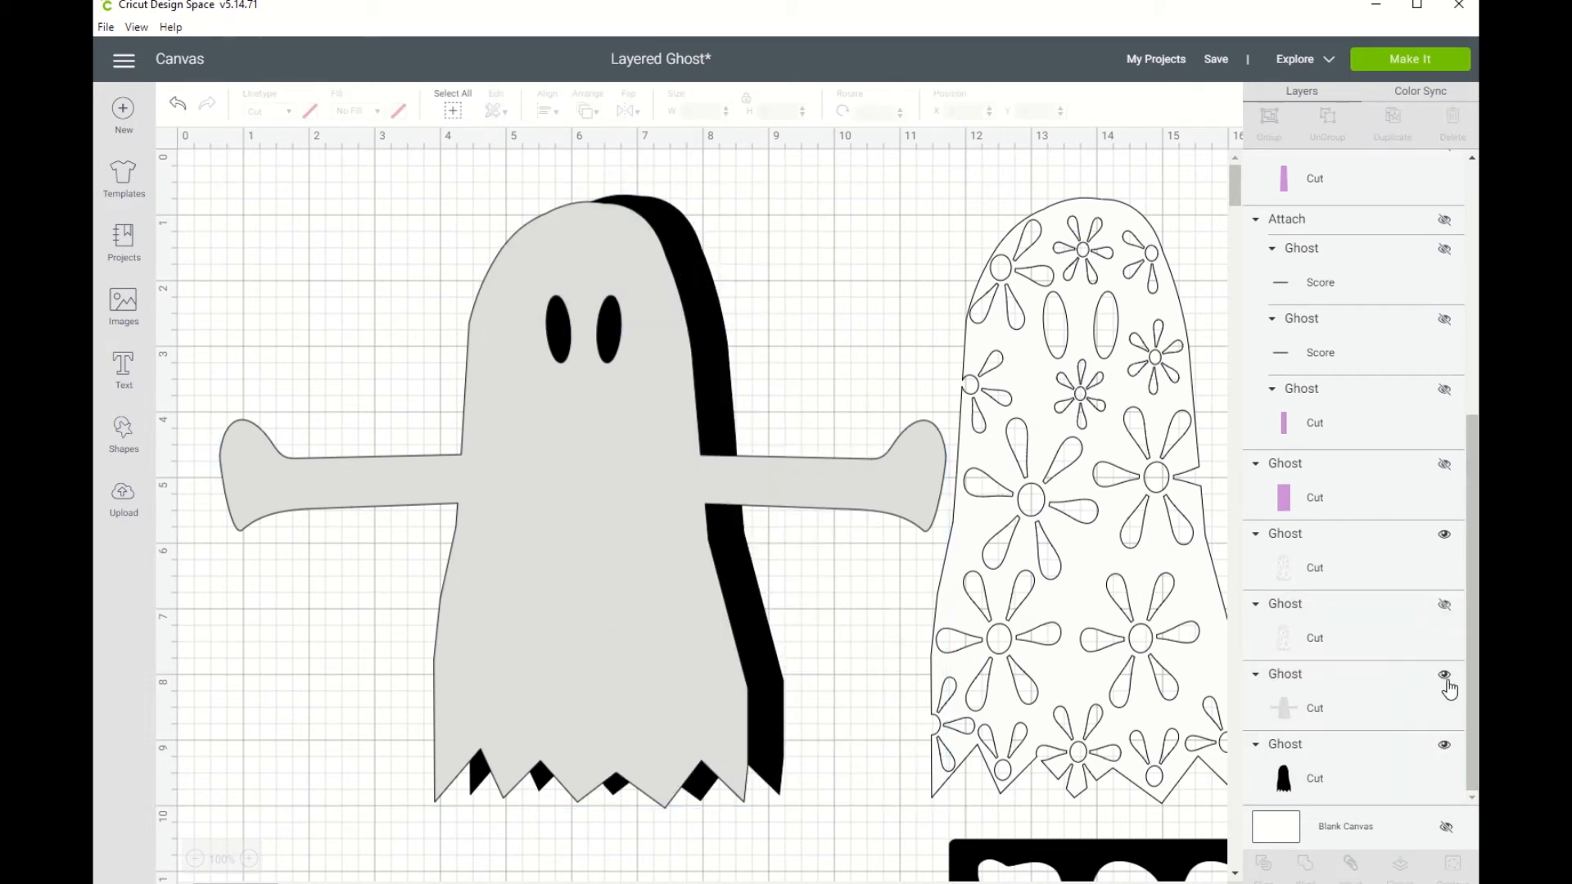
click(1445, 675)
click(1445, 746)
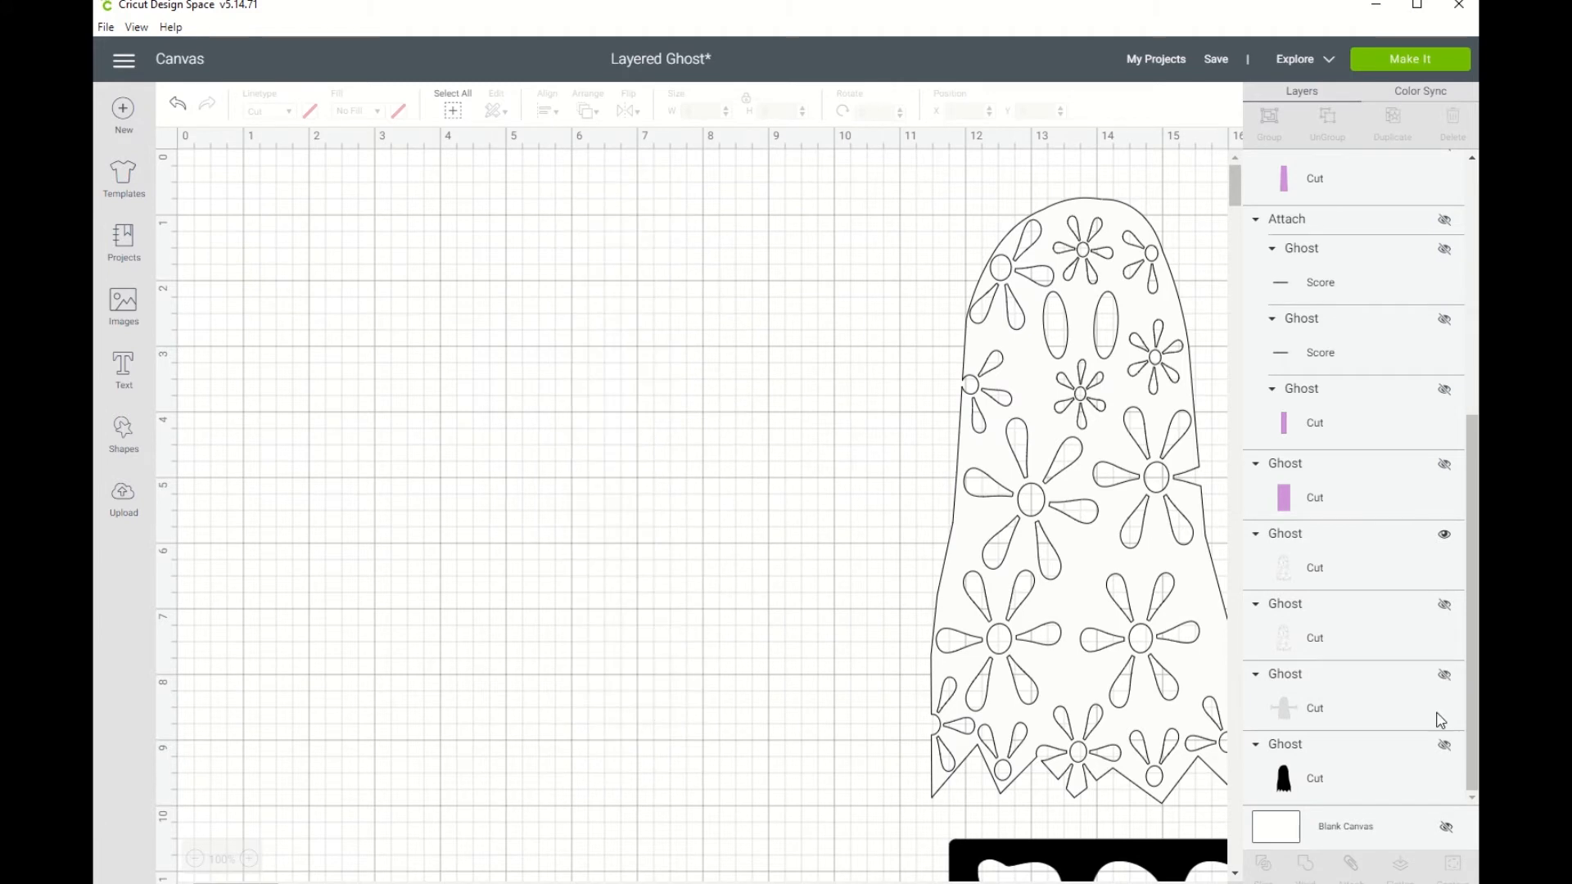
Move the remaining flower ghost and BOO panel together to X 2.694, Y 1.424, and set the panel beneath the ghost at X 2.508, Y 11.125.
scroll(1424, 692, up, 10)
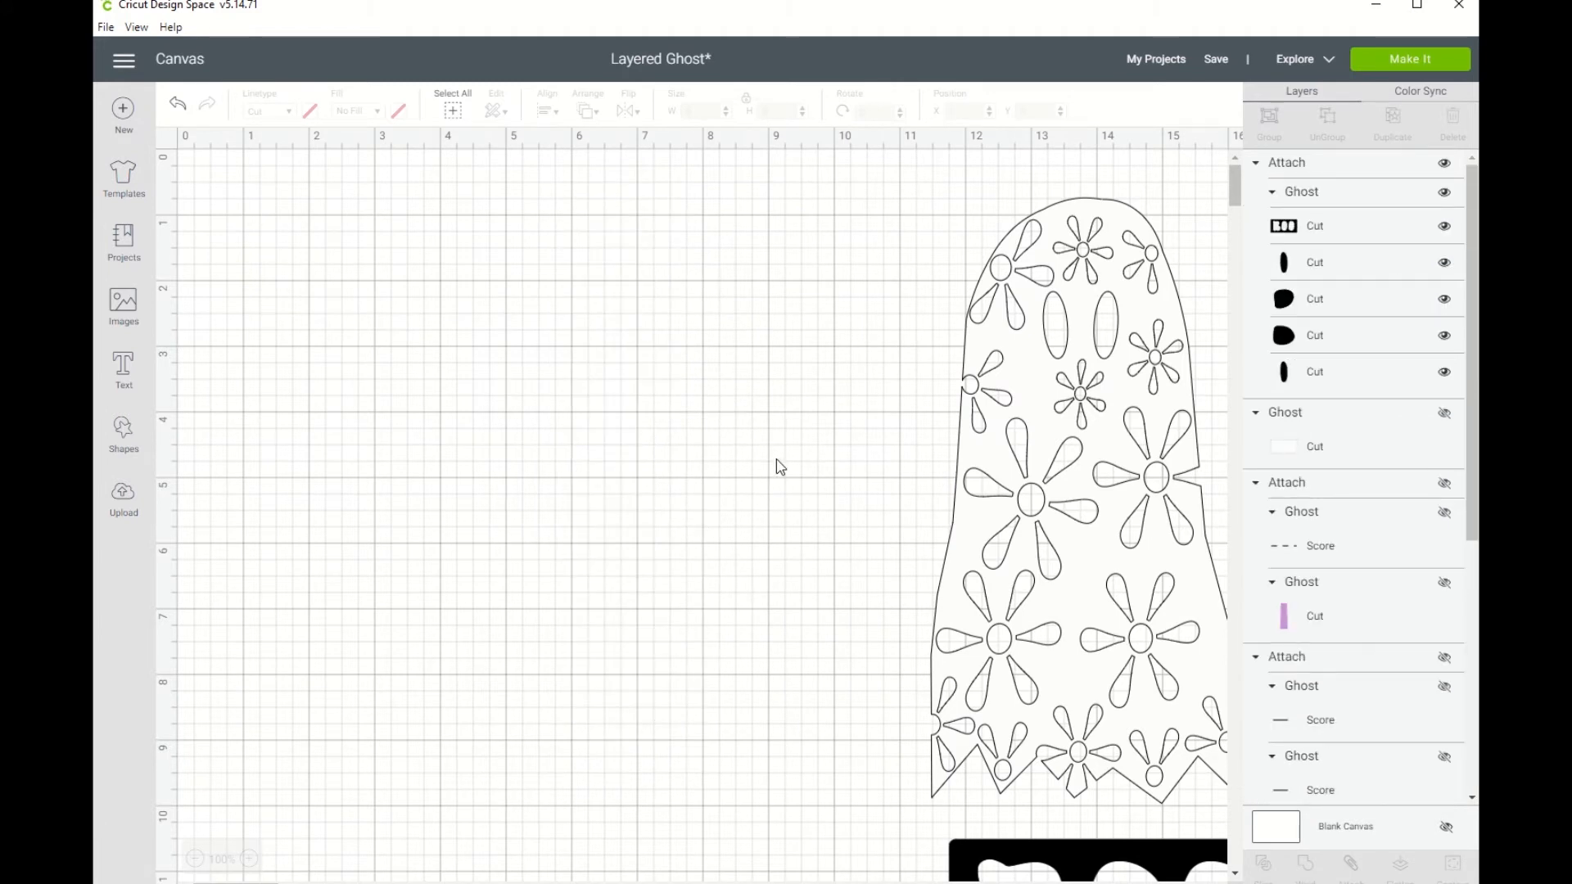
scroll(781, 467, down, 5)
drag(796, 277, 491, 634)
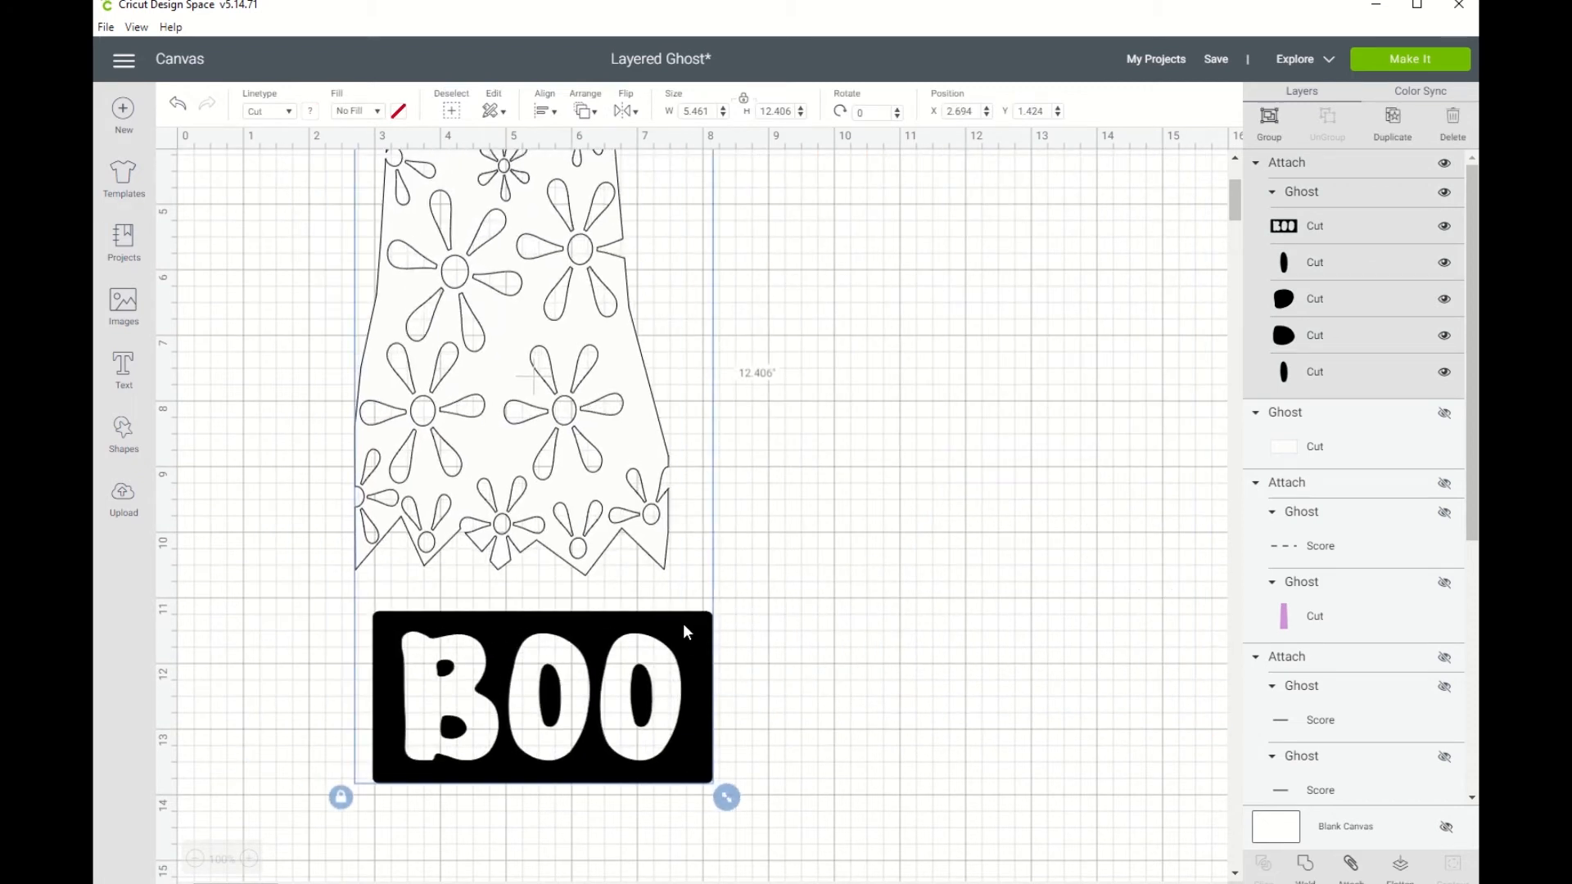
click(821, 610)
drag(686, 631, 655, 625)
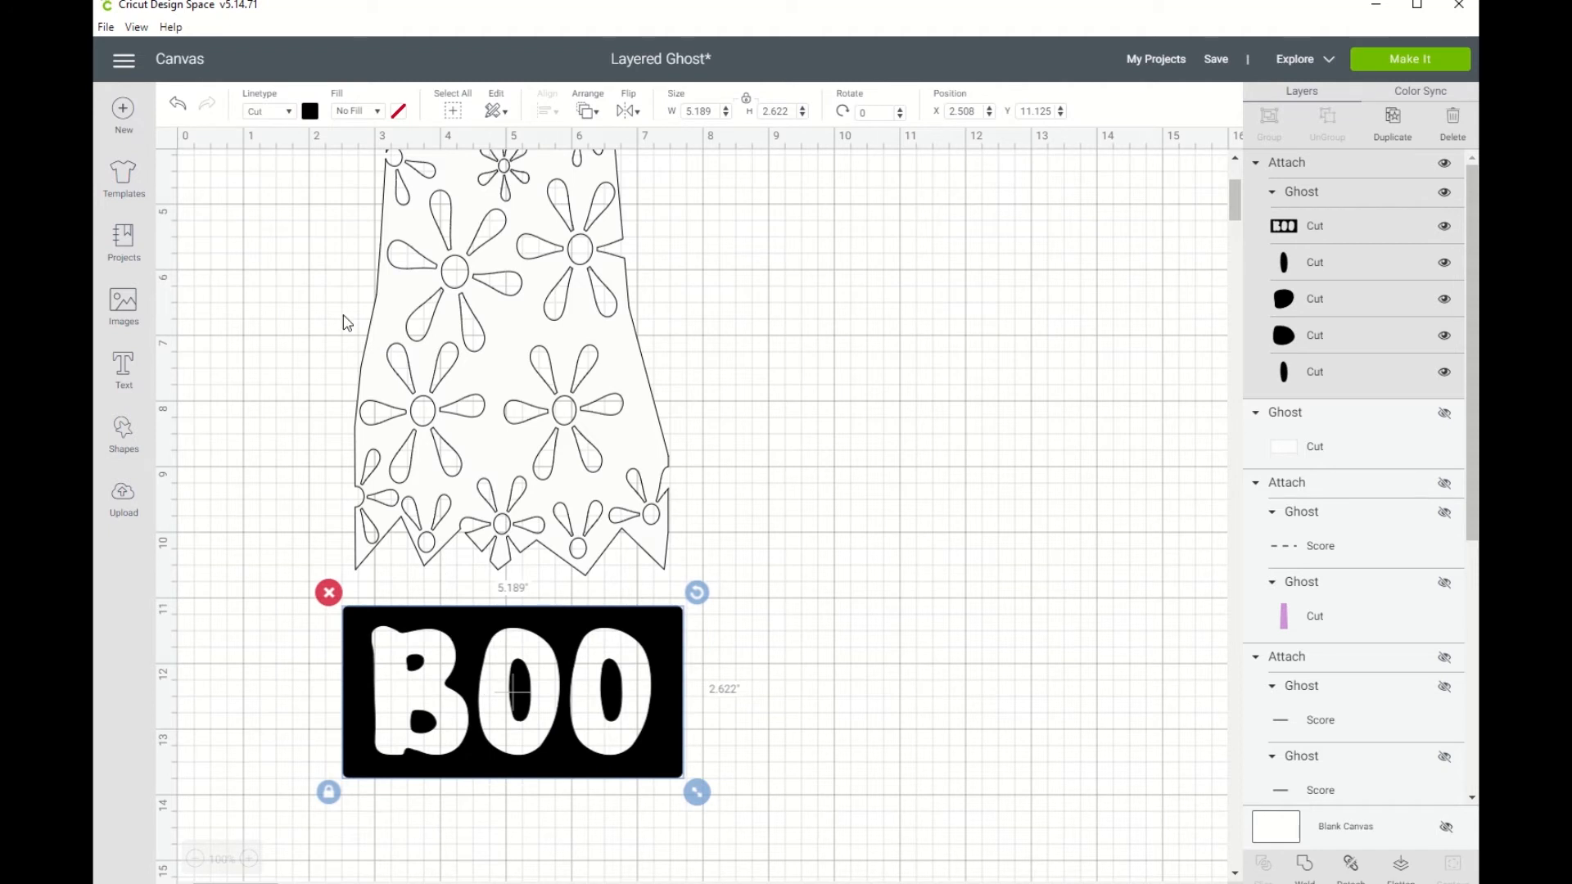
Recolor the attached BOO panel to the project's white material color.
click(311, 113)
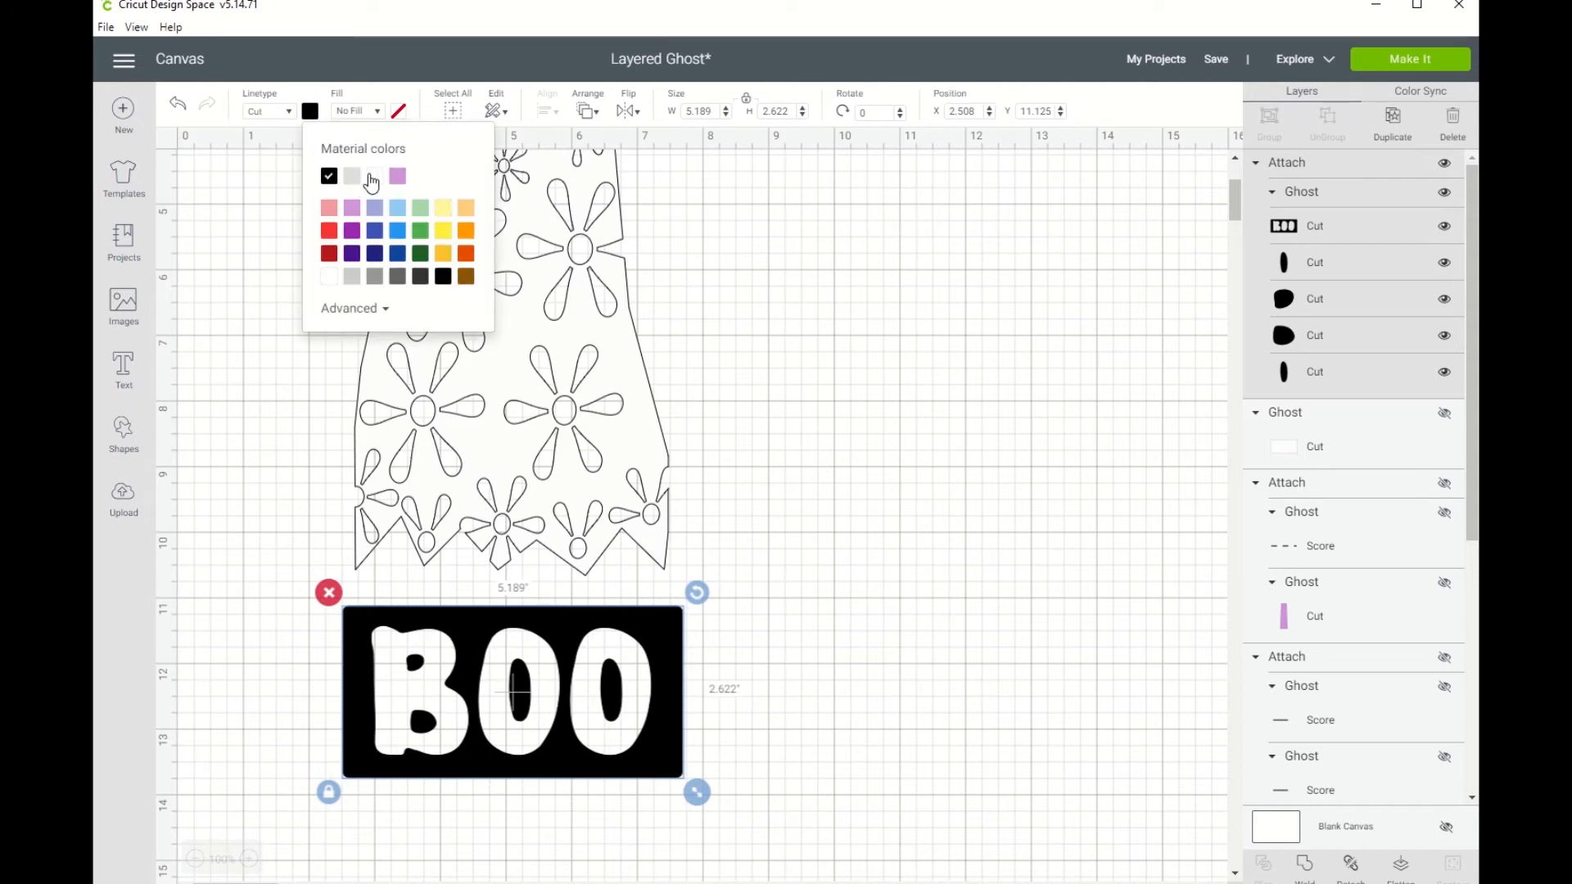
click(375, 176)
click(904, 361)
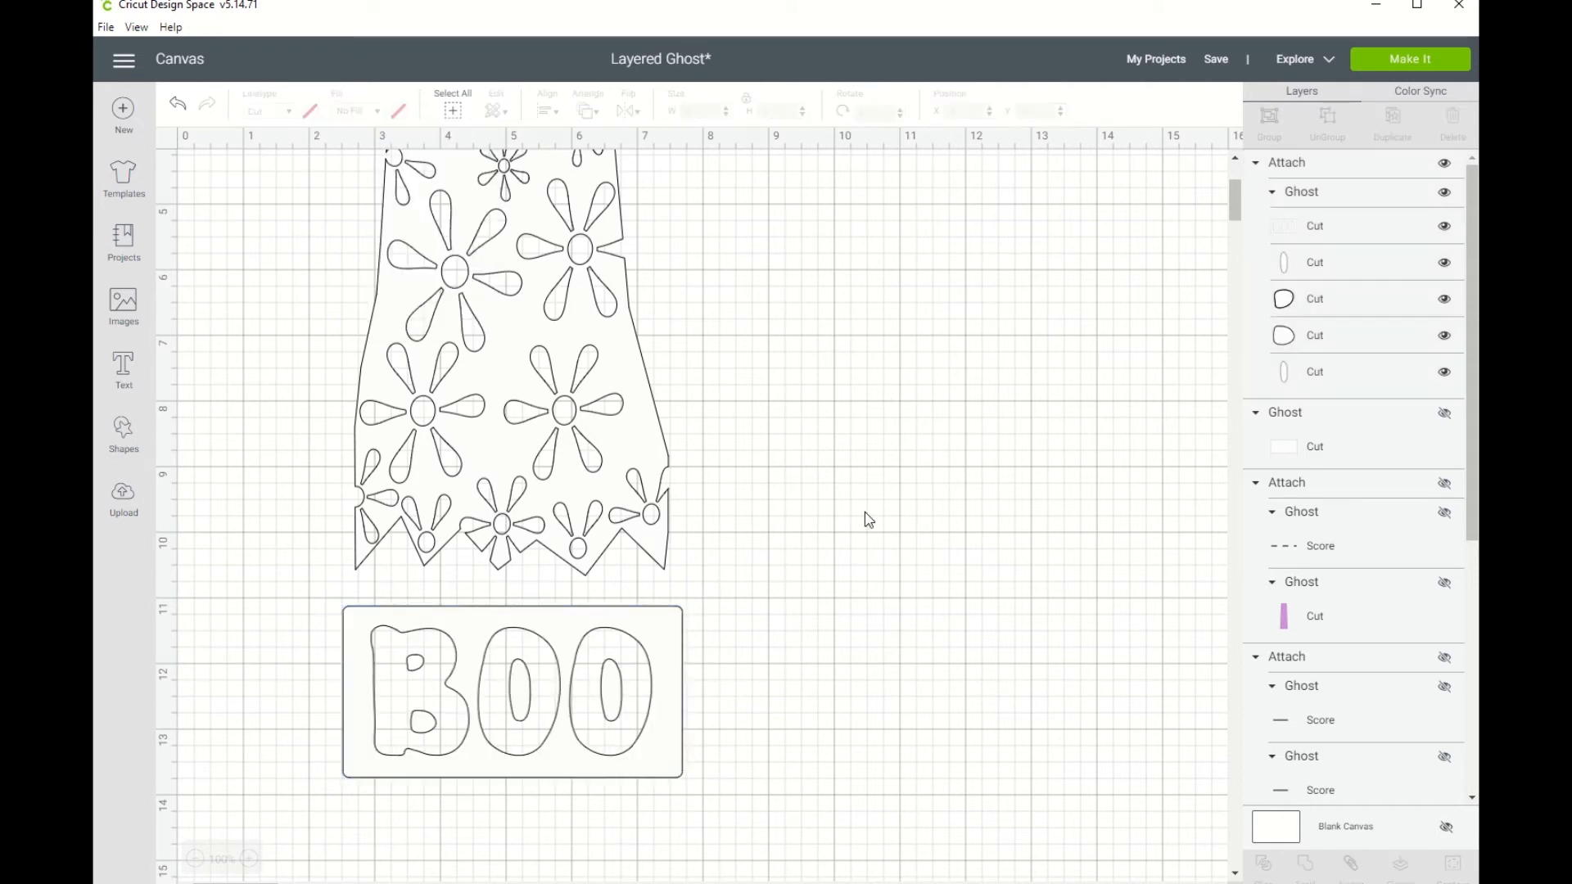
Scale the BOO panel down to 4.258 by 2.152 inches and the flower ghost to 4.595 by 8.872 inches.
scroll(774, 606, up, 5)
scroll(776, 604, down, 4)
click(462, 622)
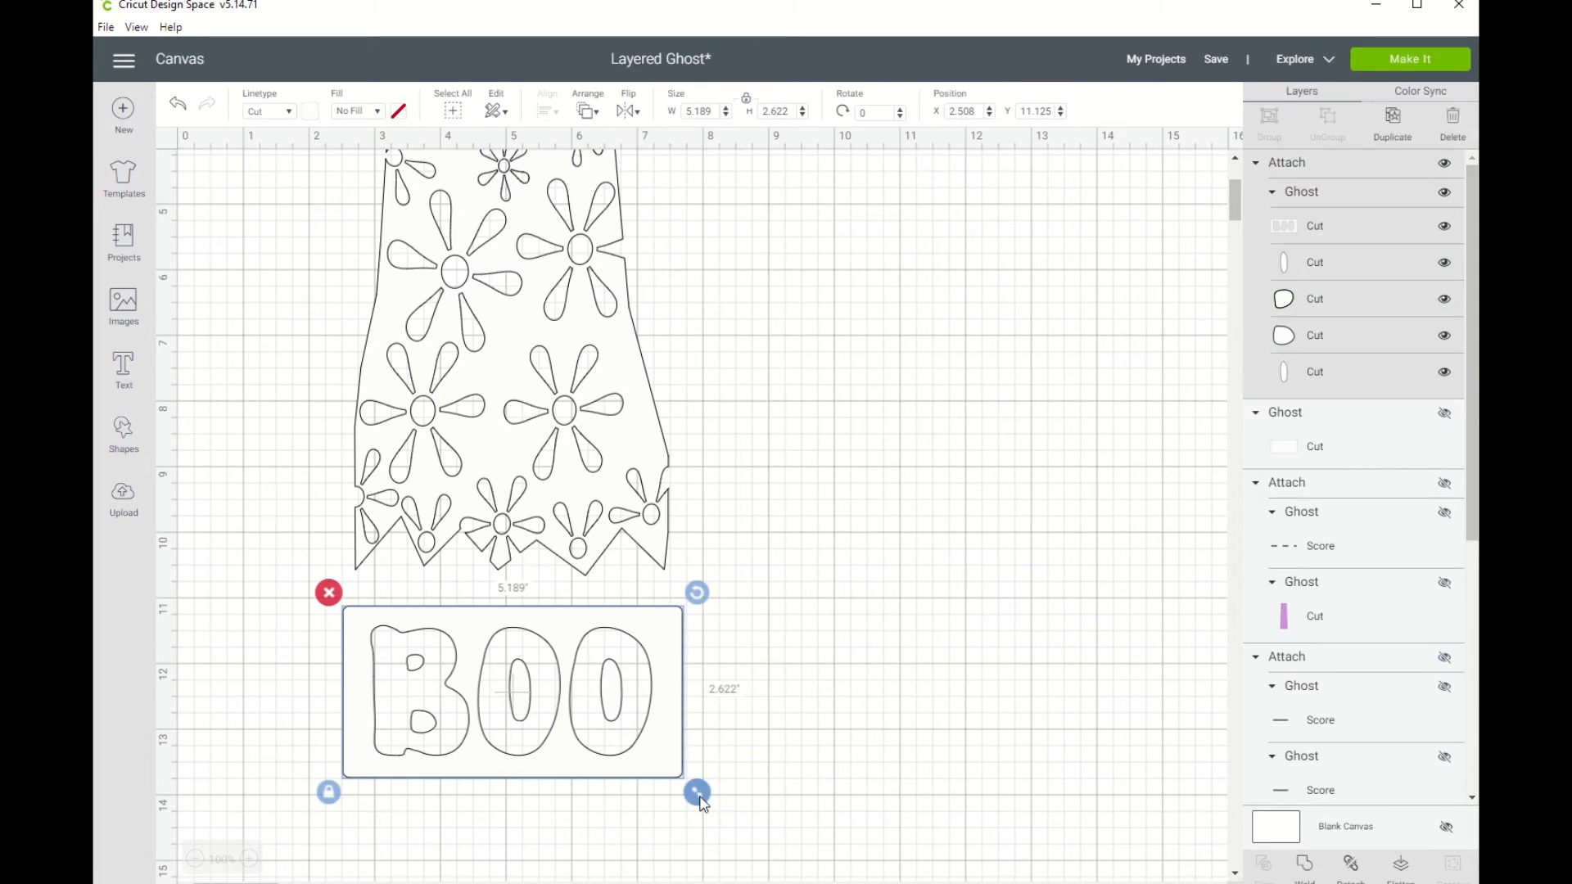
drag(698, 798, 622, 710)
click(677, 331)
click(550, 405)
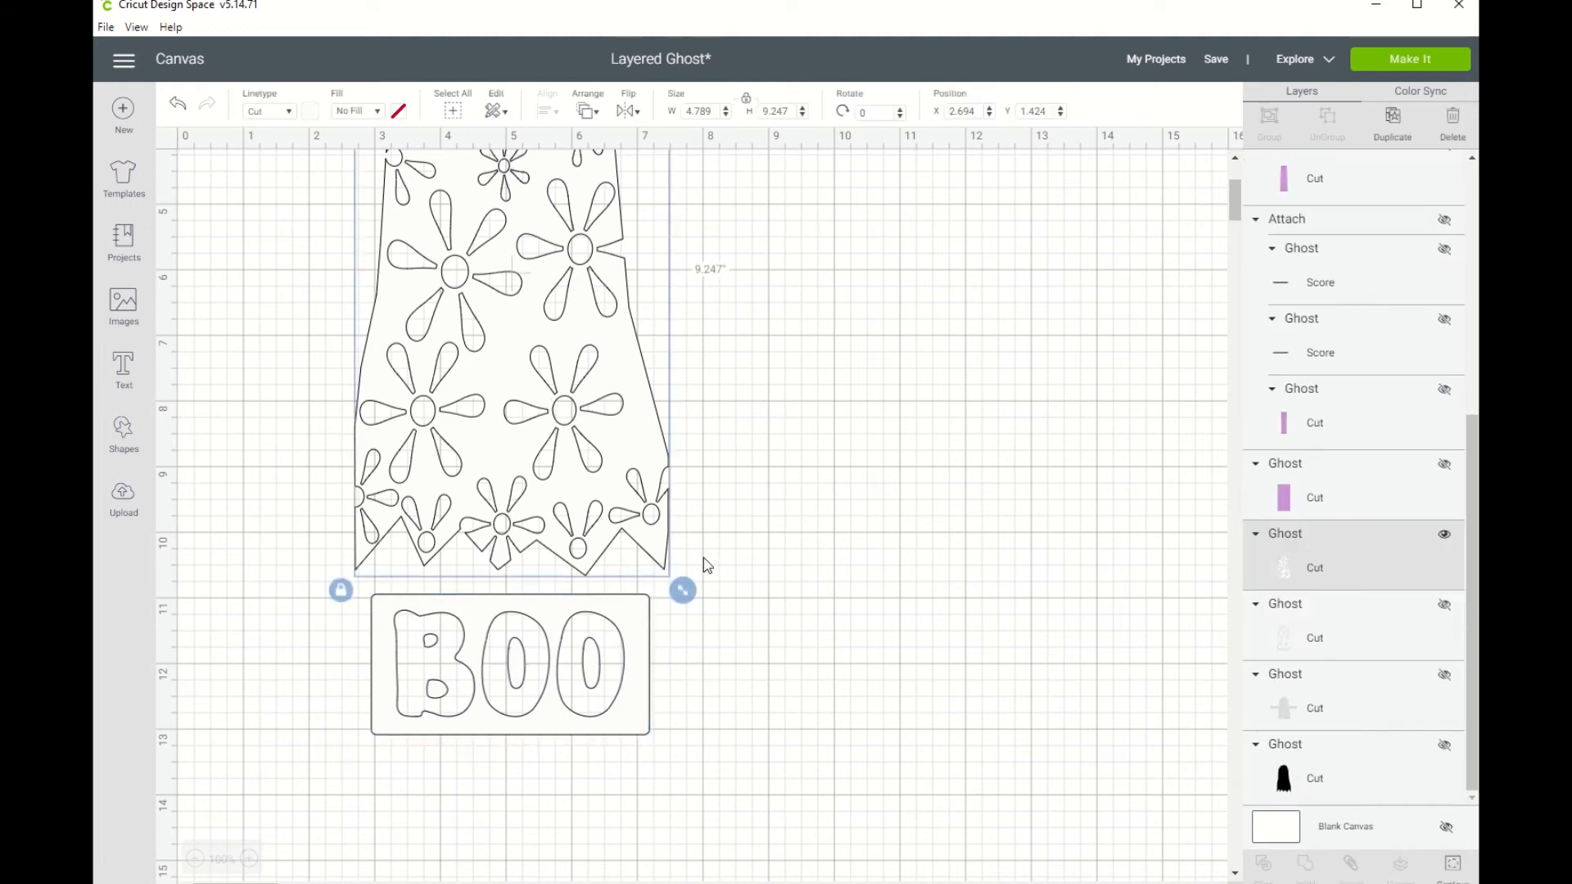
drag(686, 594, 673, 569)
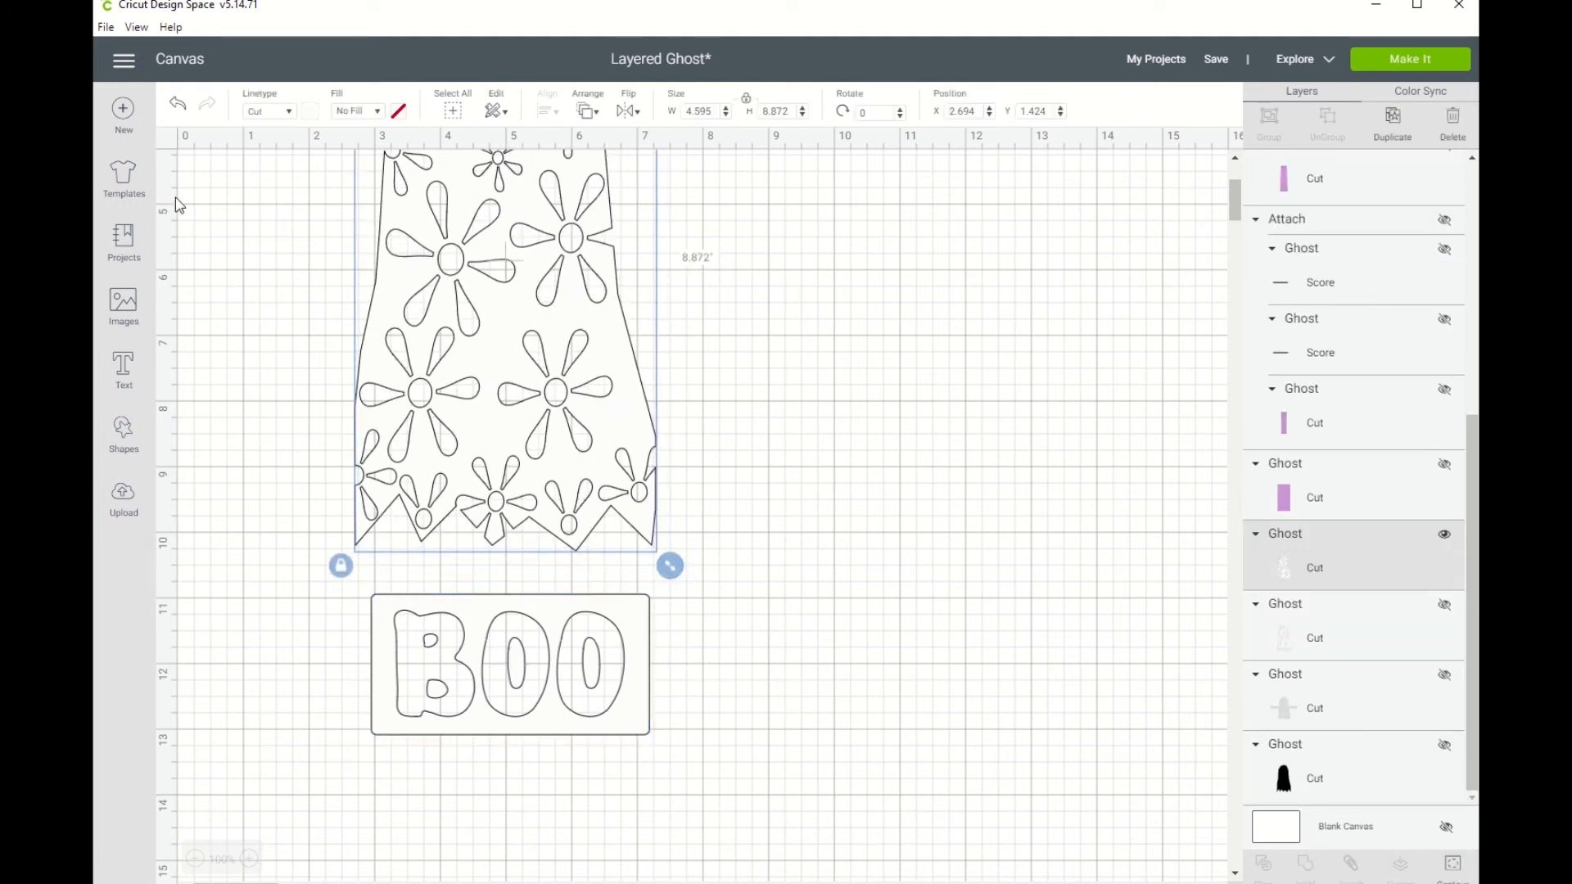
Browse the template library and apply the Wide neck sweaters template to the canvas.
click(112, 178)
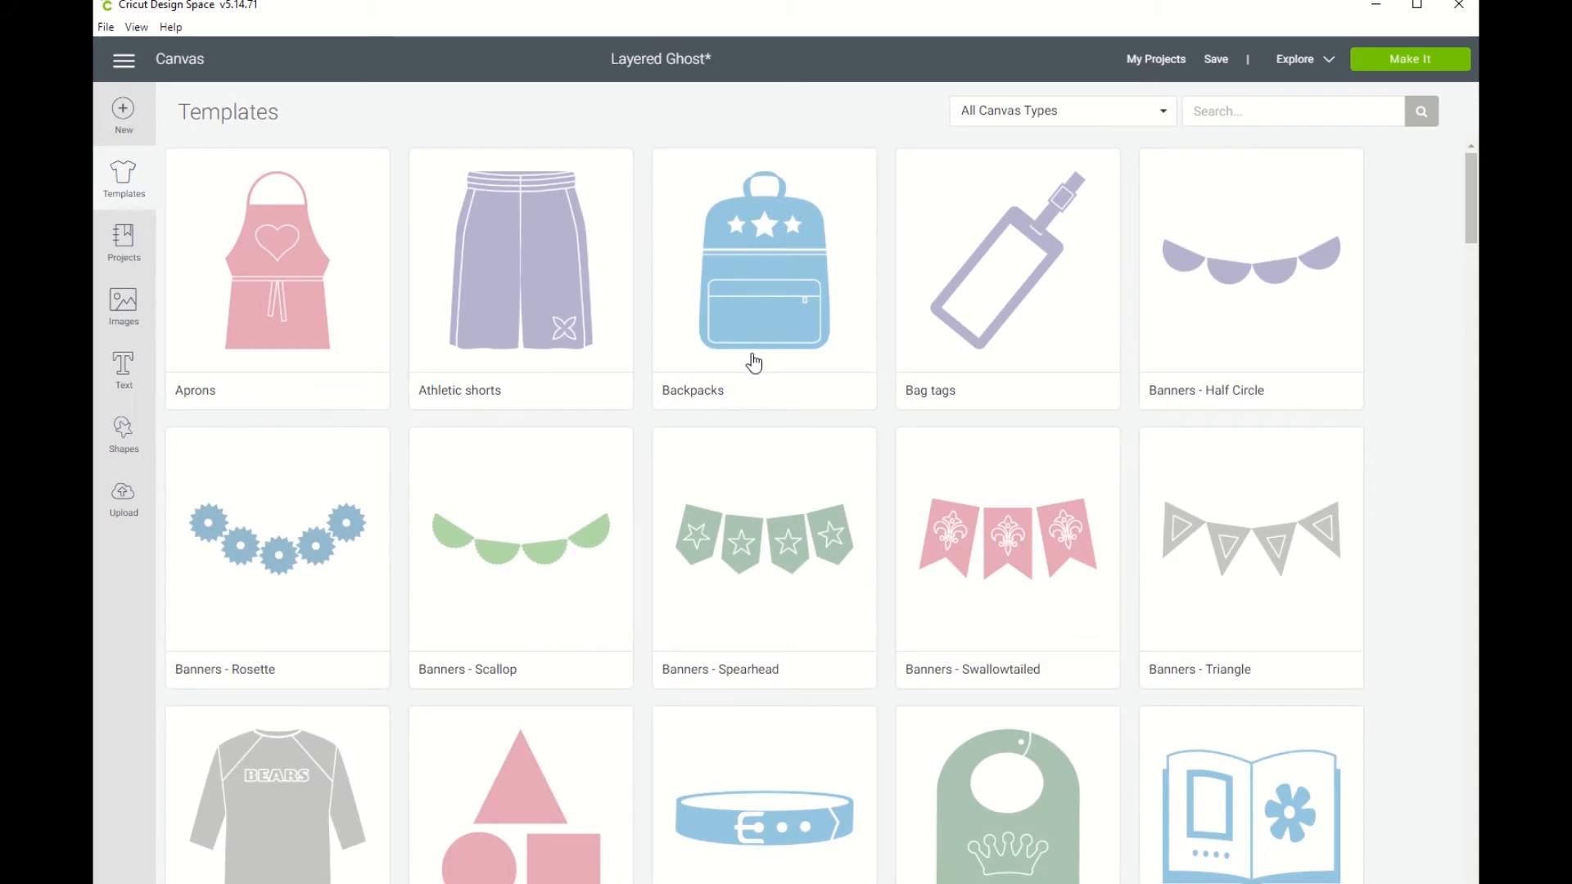
scroll(722, 463, down, 20)
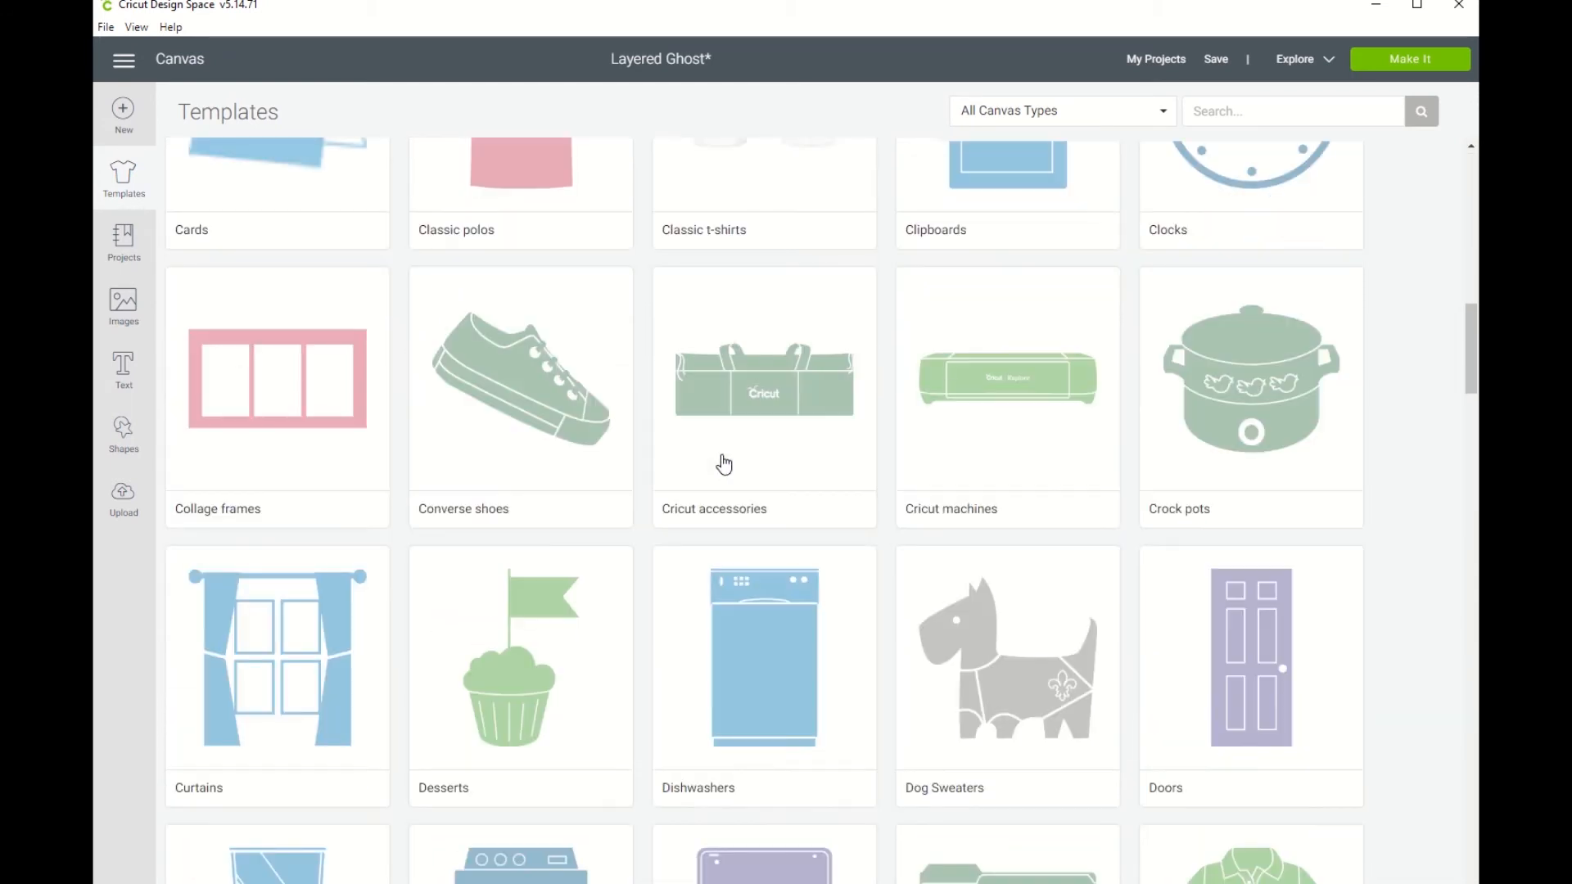
scroll(725, 461, down, 20)
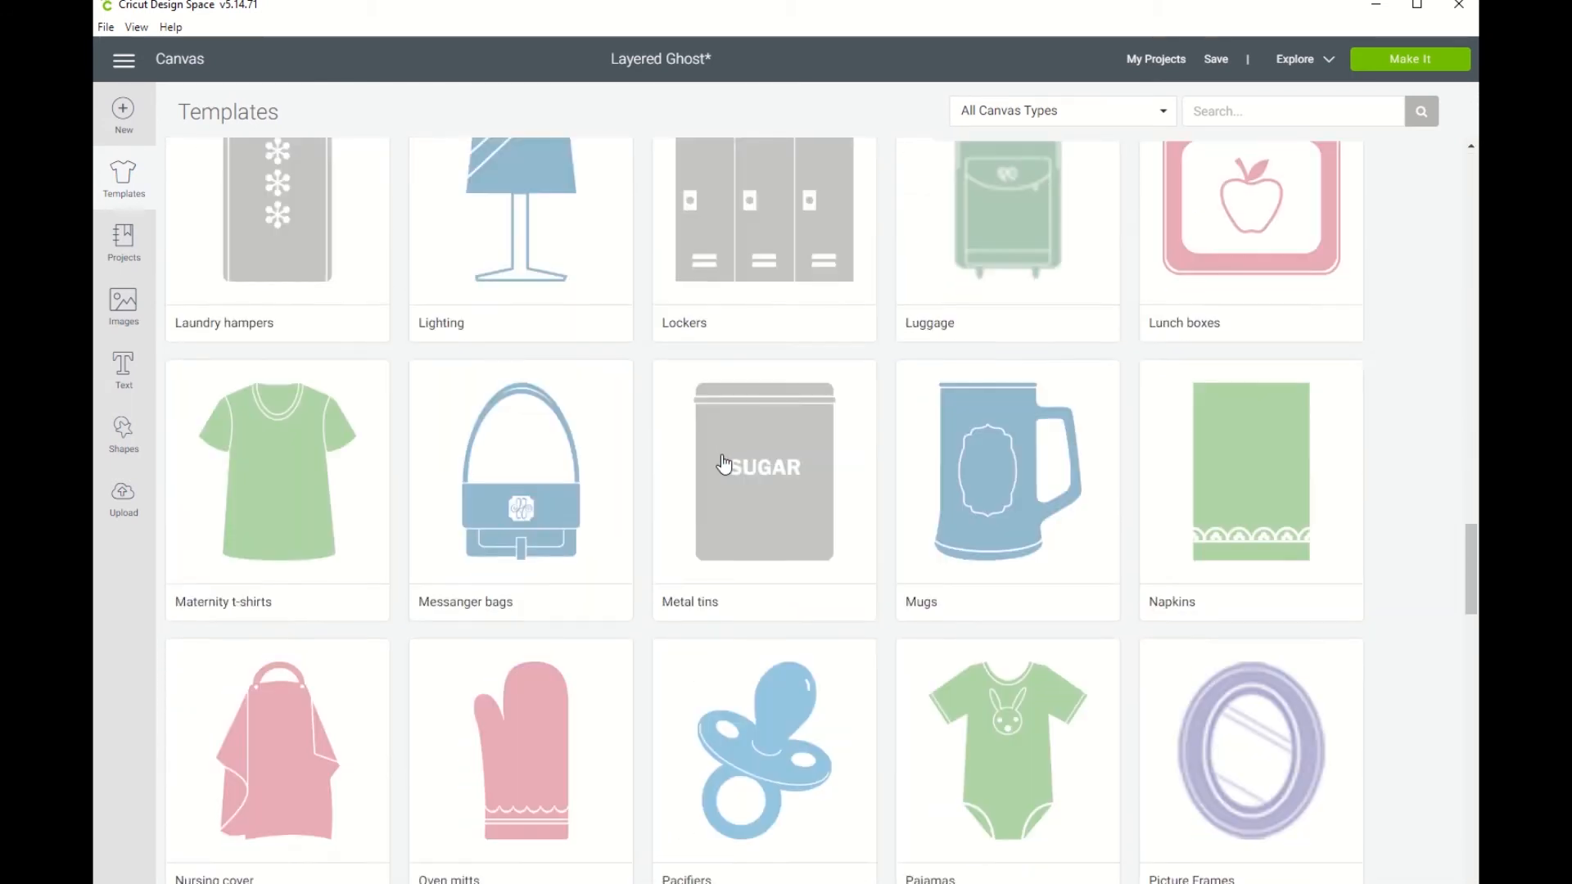
scroll(725, 461, down, 20)
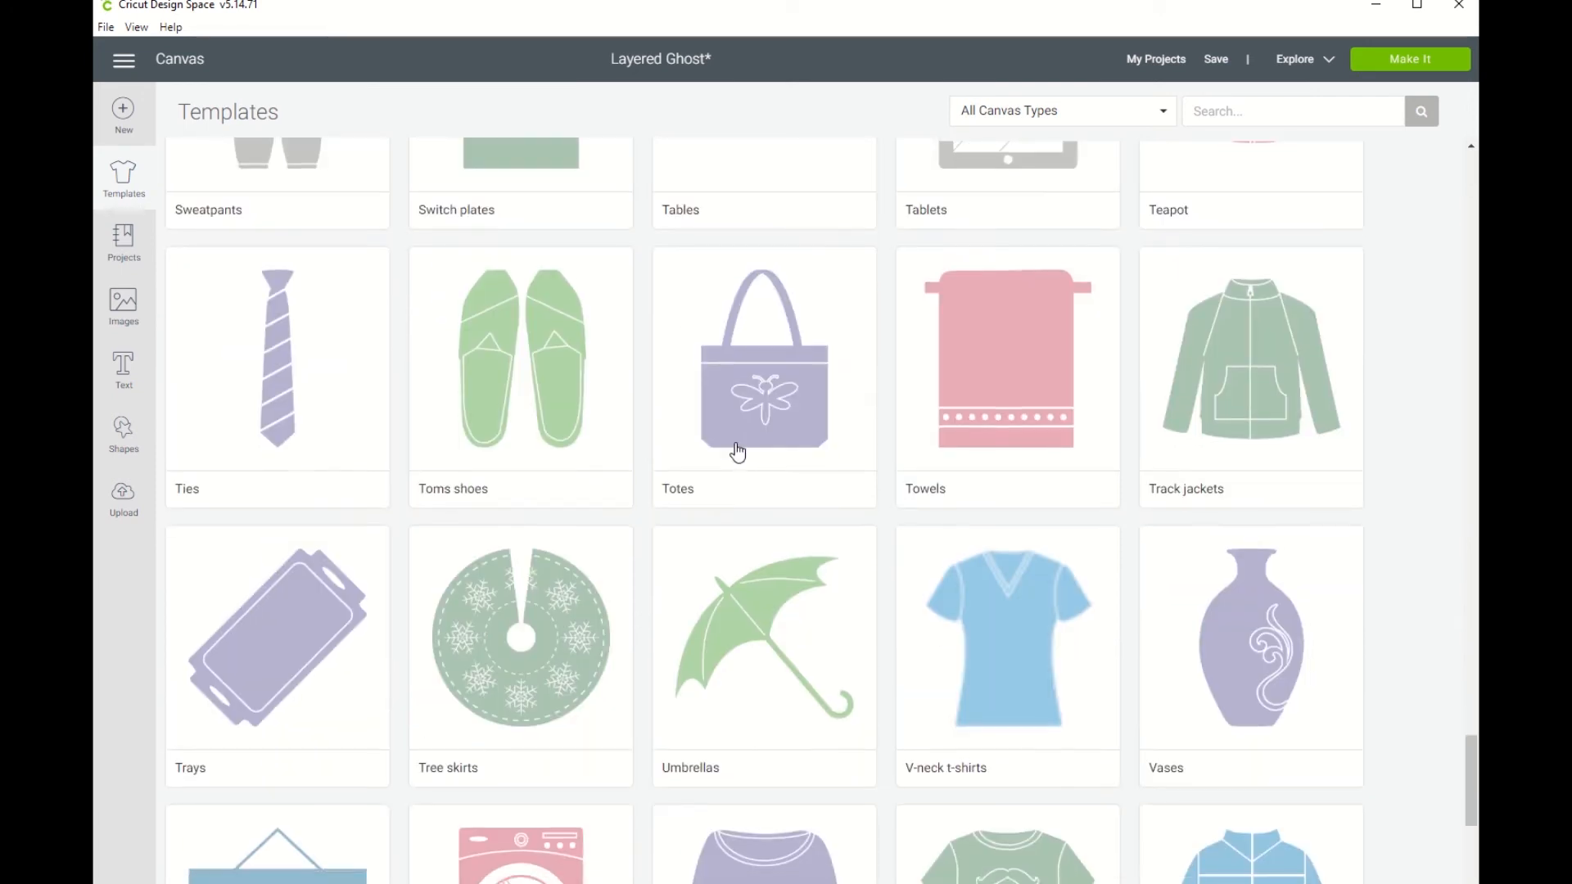
scroll(1024, 316, down, 1)
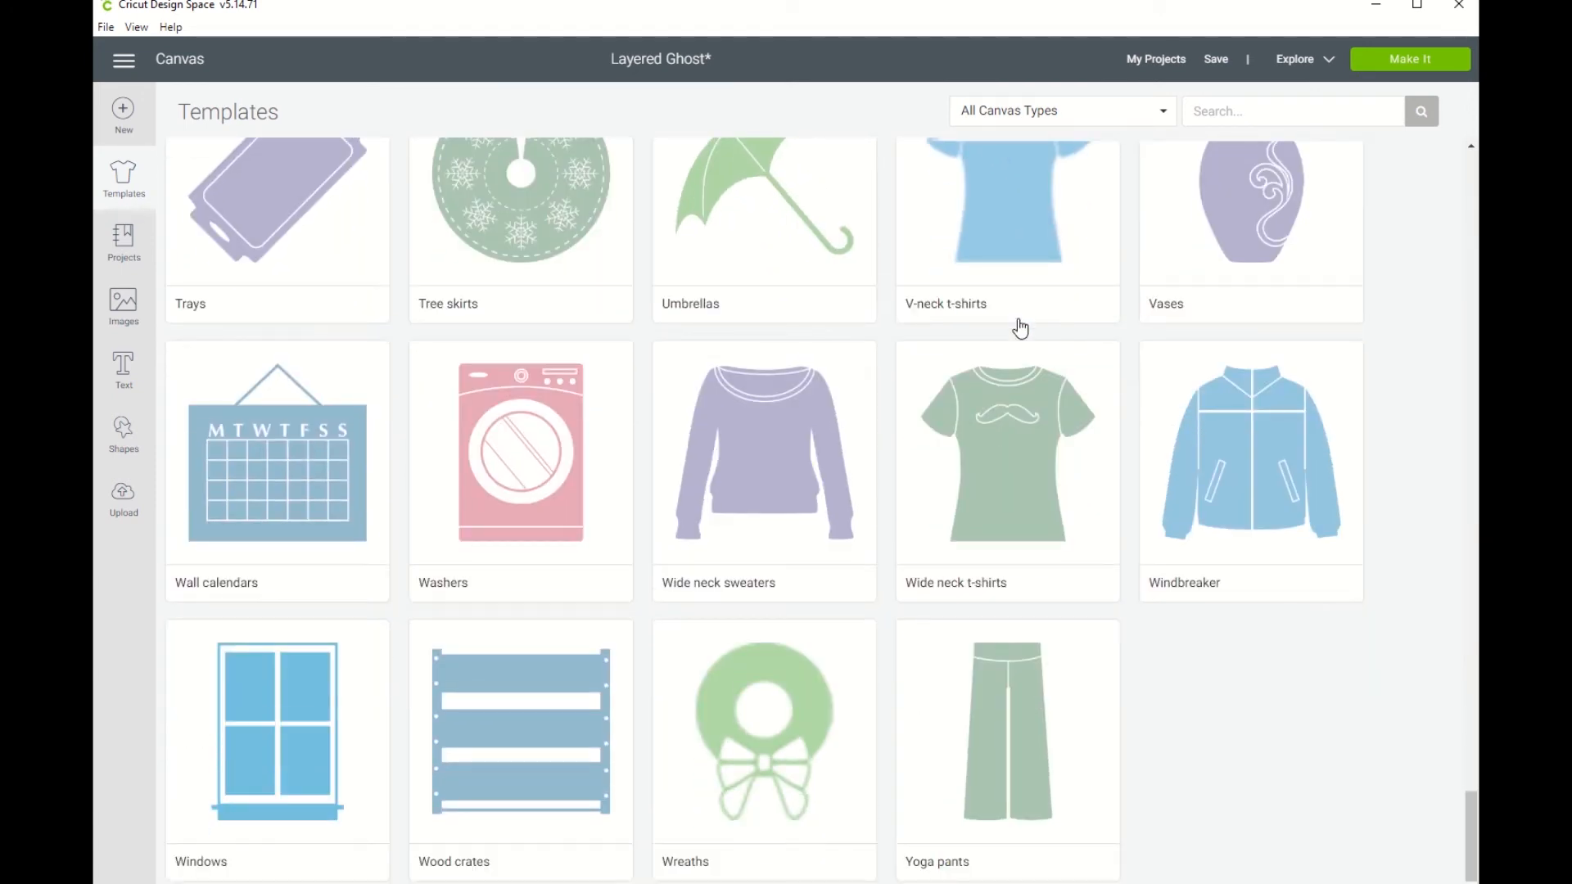
click(720, 472)
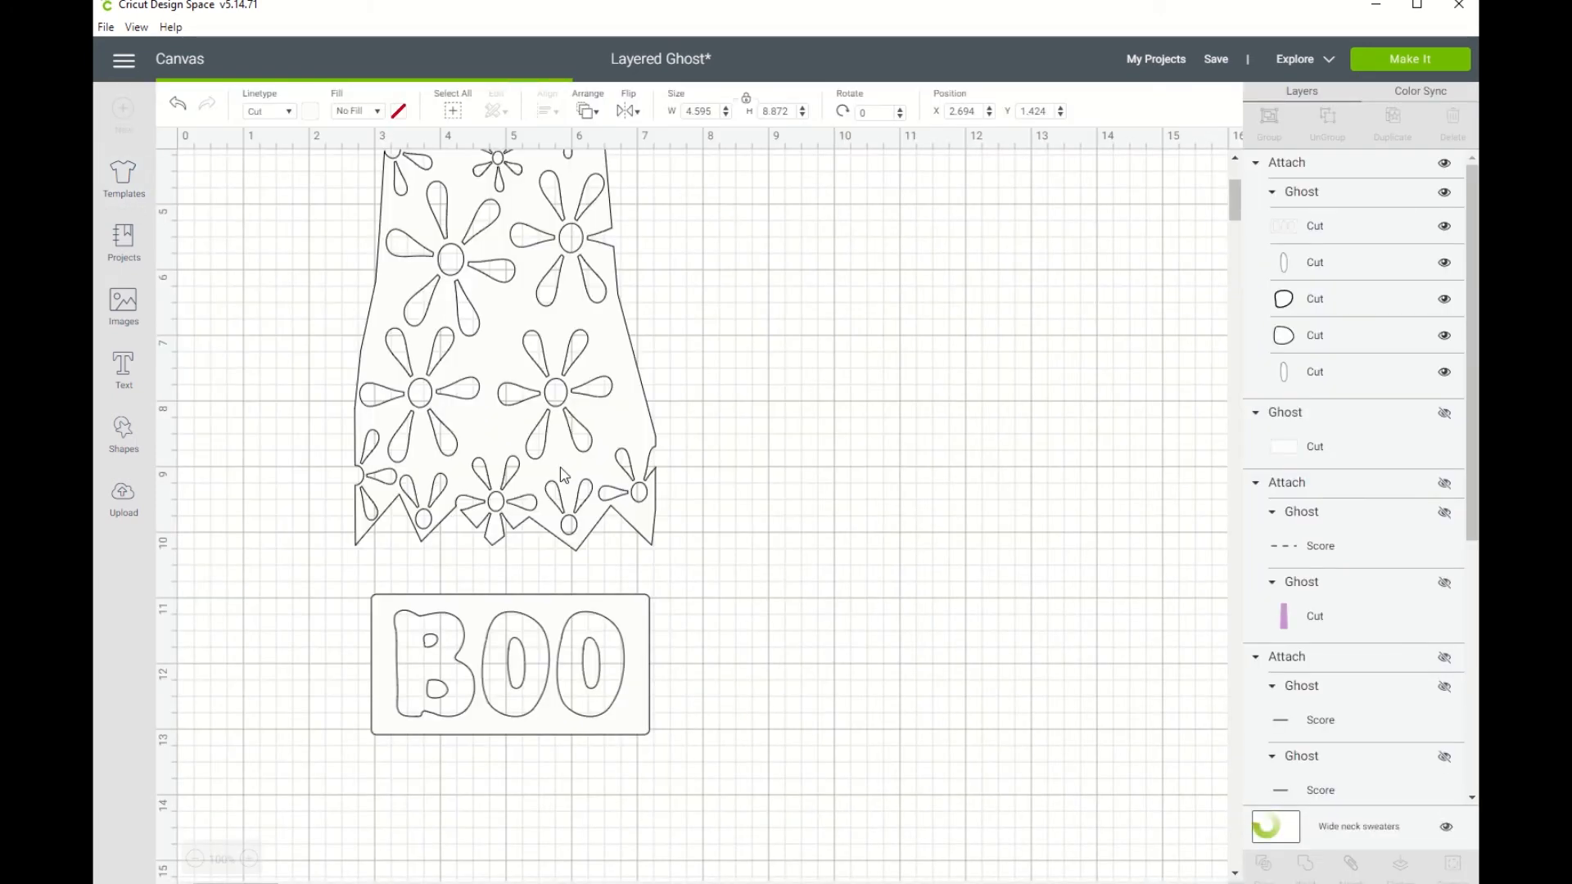
Move the flower ghost and BOO panel onto the sweater front below the neckline, with the panel at X 11.883, Y 16.056.
scroll(565, 475, up, 4)
drag(243, 279, 390, 365)
drag(279, 354, 428, 439)
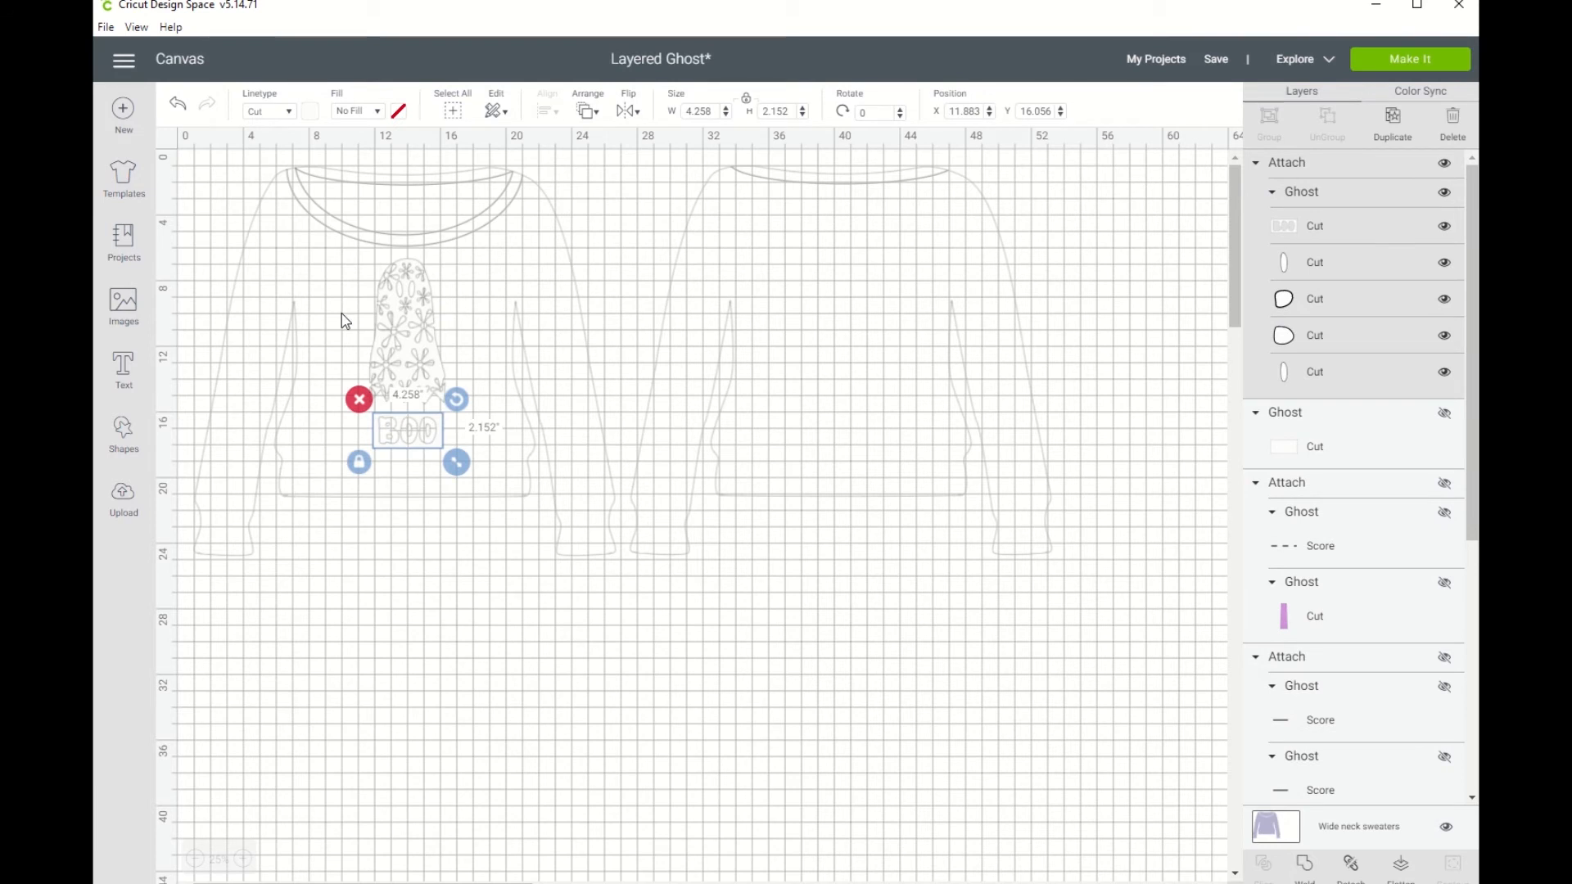
click(414, 550)
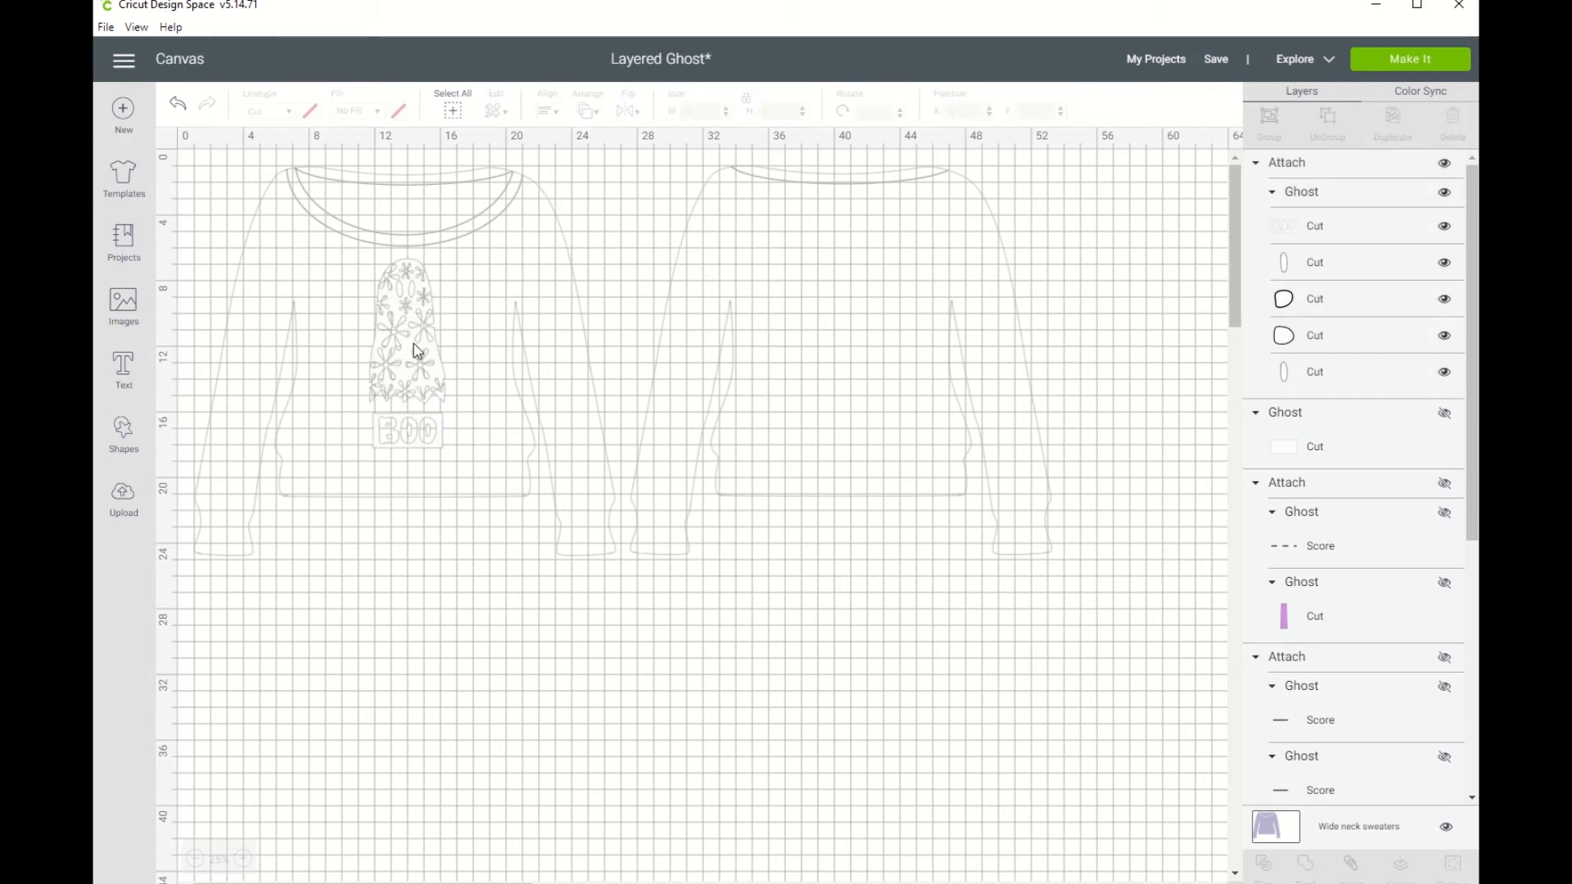
Nudge the flower ghost slightly left and down, and line the BOO panel up beneath it on the sweater front.
click(417, 350)
click(483, 494)
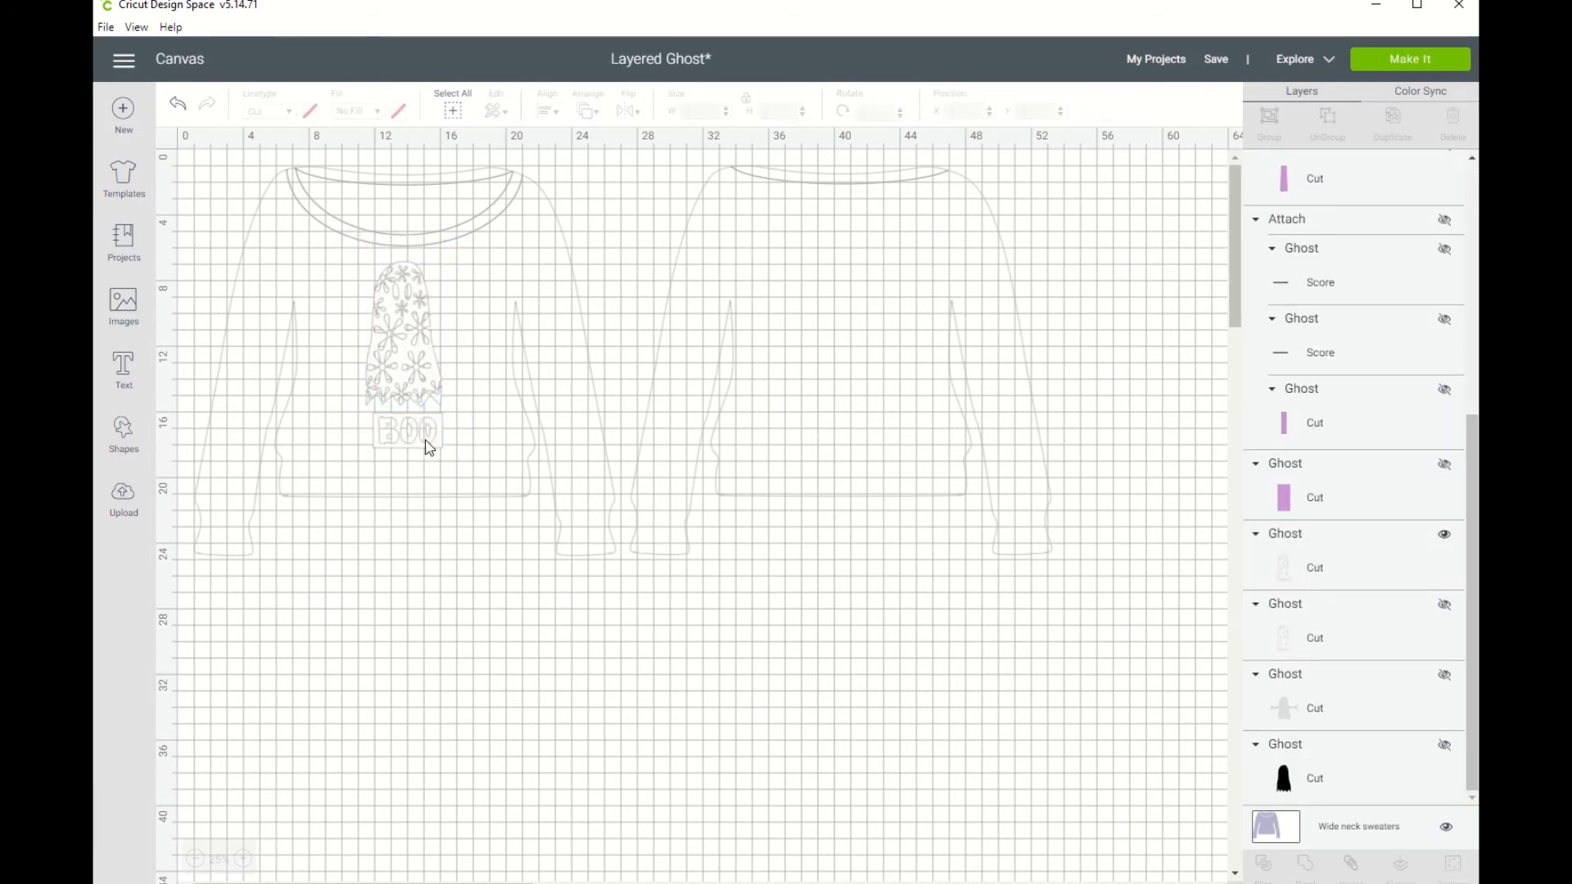
click(428, 442)
click(447, 545)
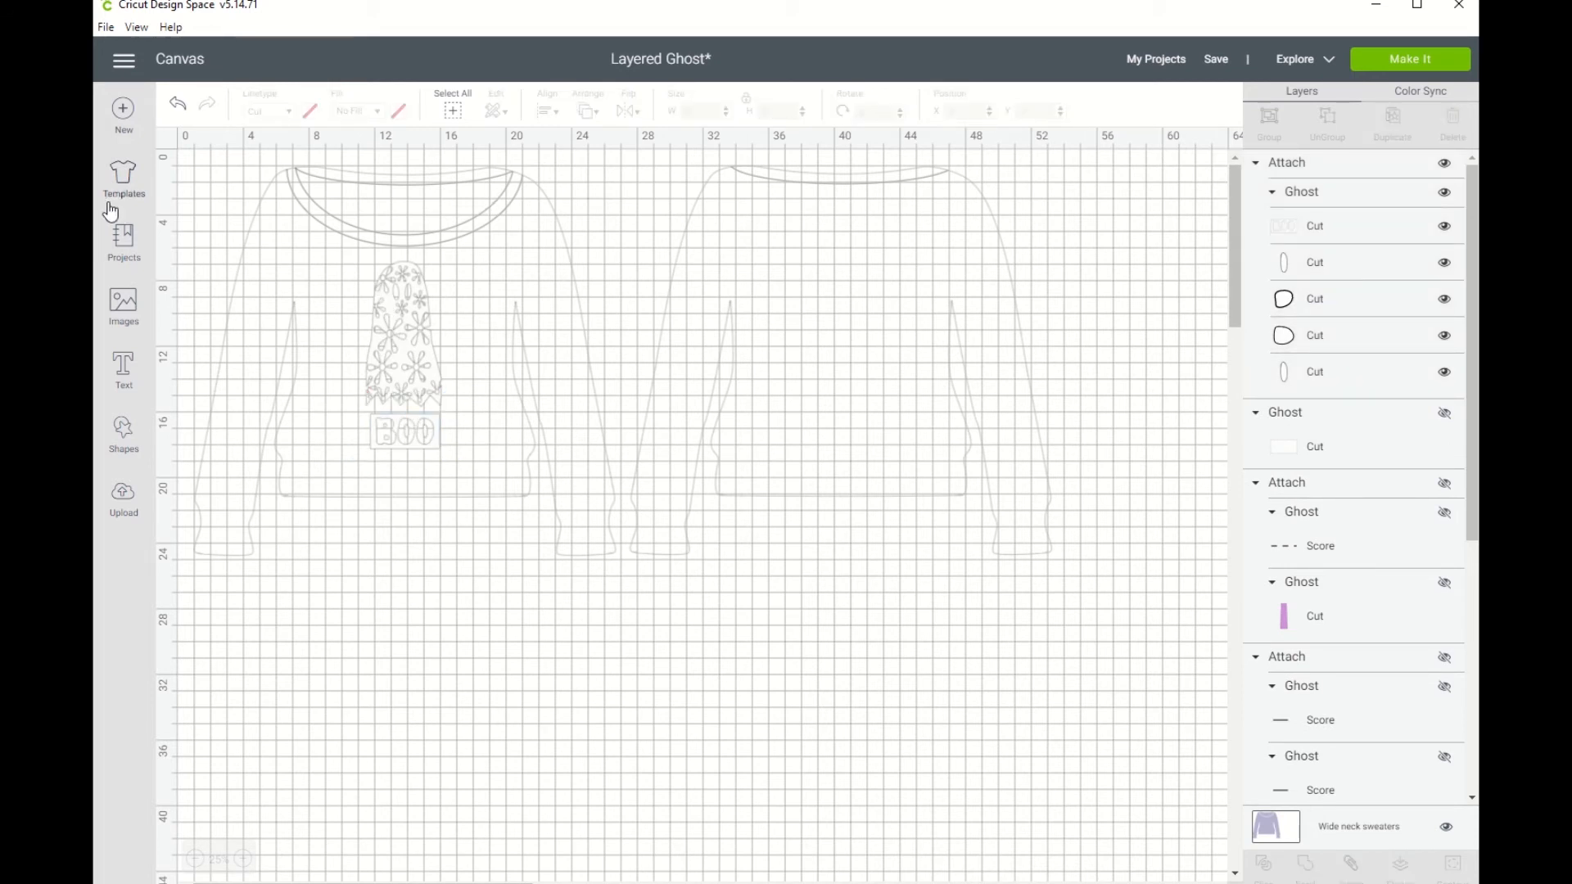
Search the template library for "t-shirt" and apply the Scoop neck t-shirts template to the canvas.
click(124, 183)
click(1222, 114)
text(t)
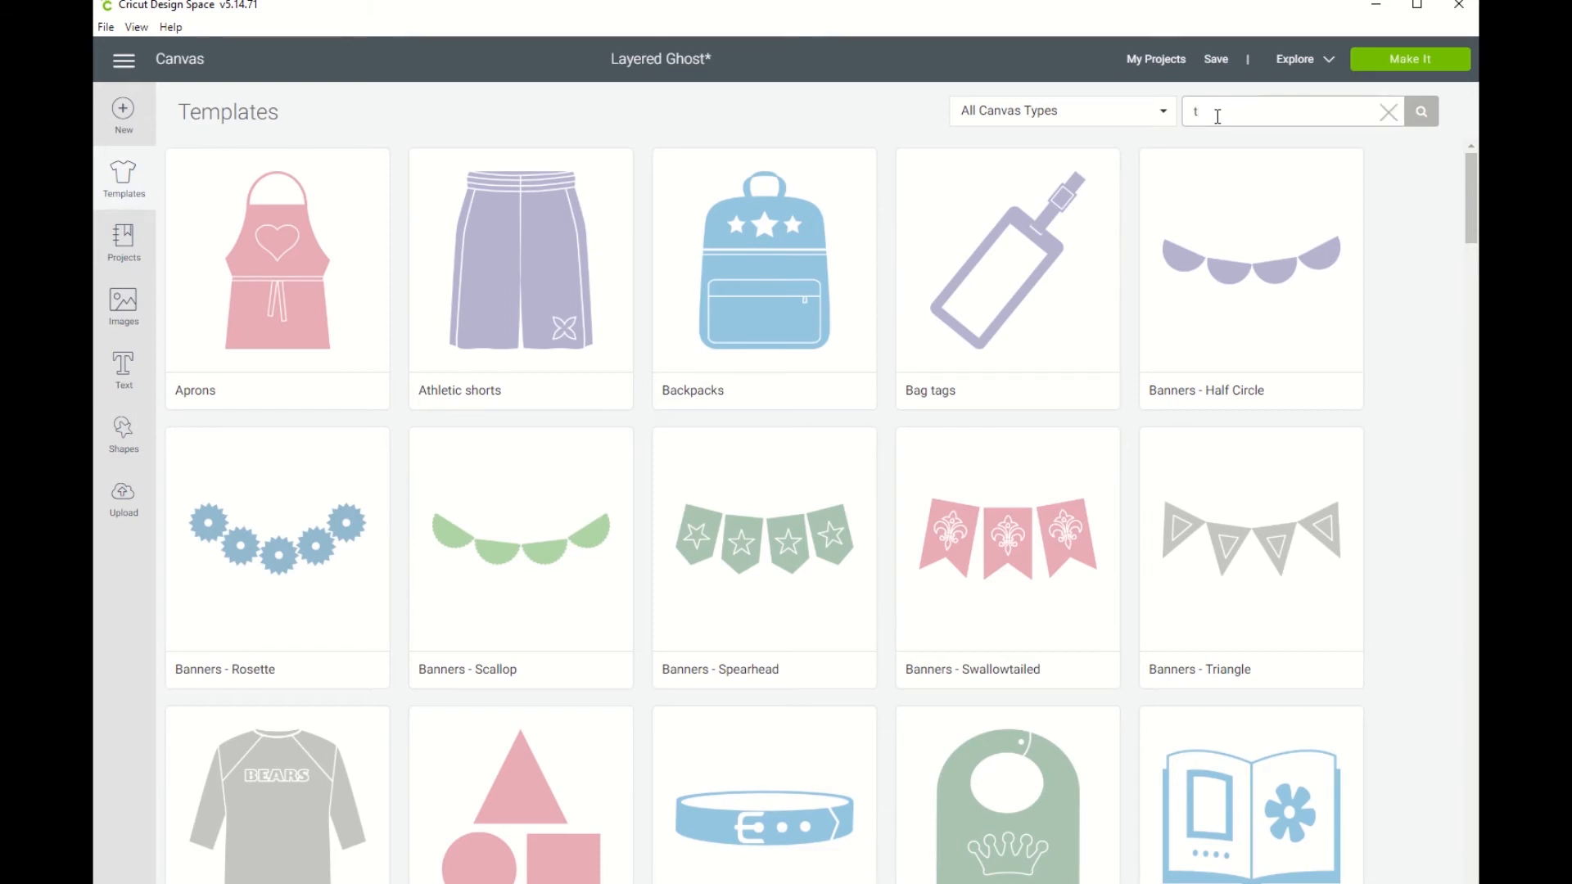
text(-shirt)
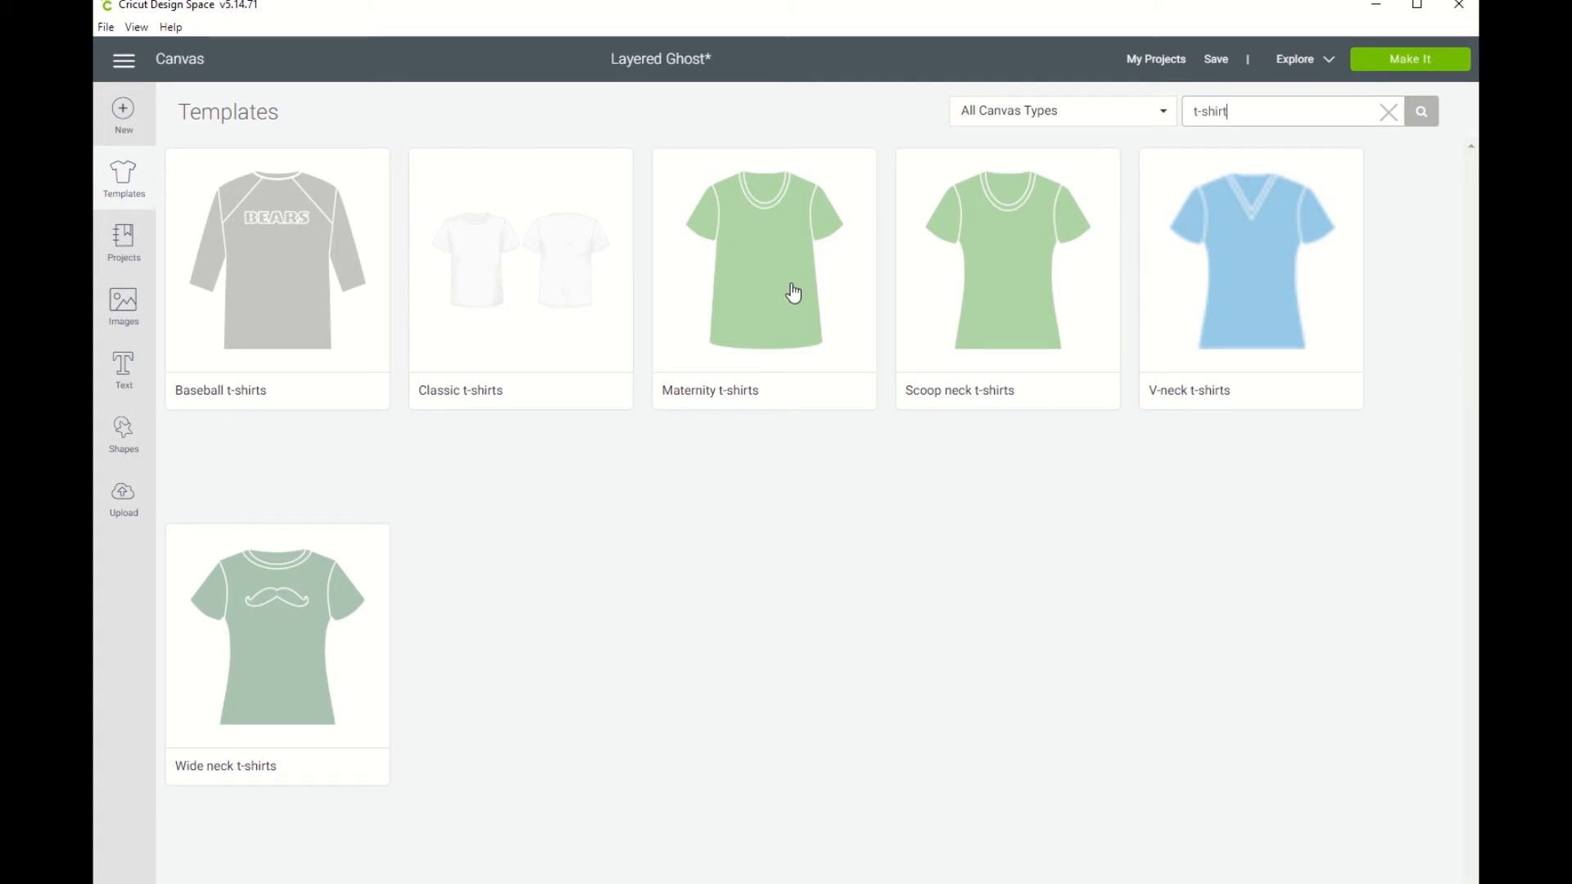
click(1019, 277)
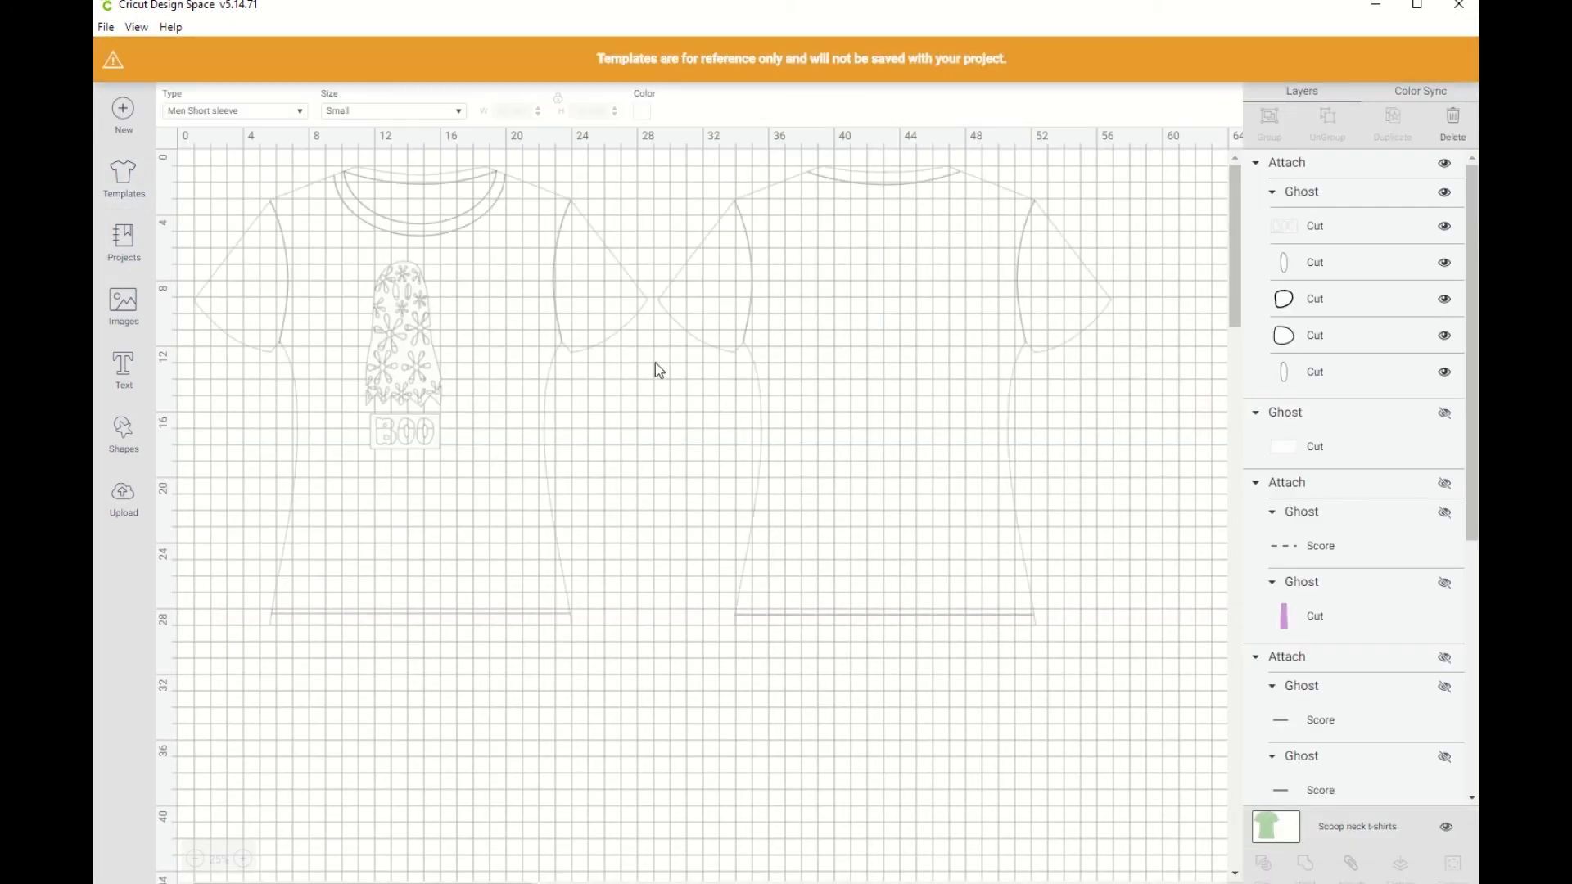
Centre the flower ghost and BOO panel on the t-shirt front below the neckline, with the ghost at X 12.583, Y 6.98.
drag(405, 314, 422, 311)
drag(414, 434, 424, 438)
drag(431, 355, 436, 356)
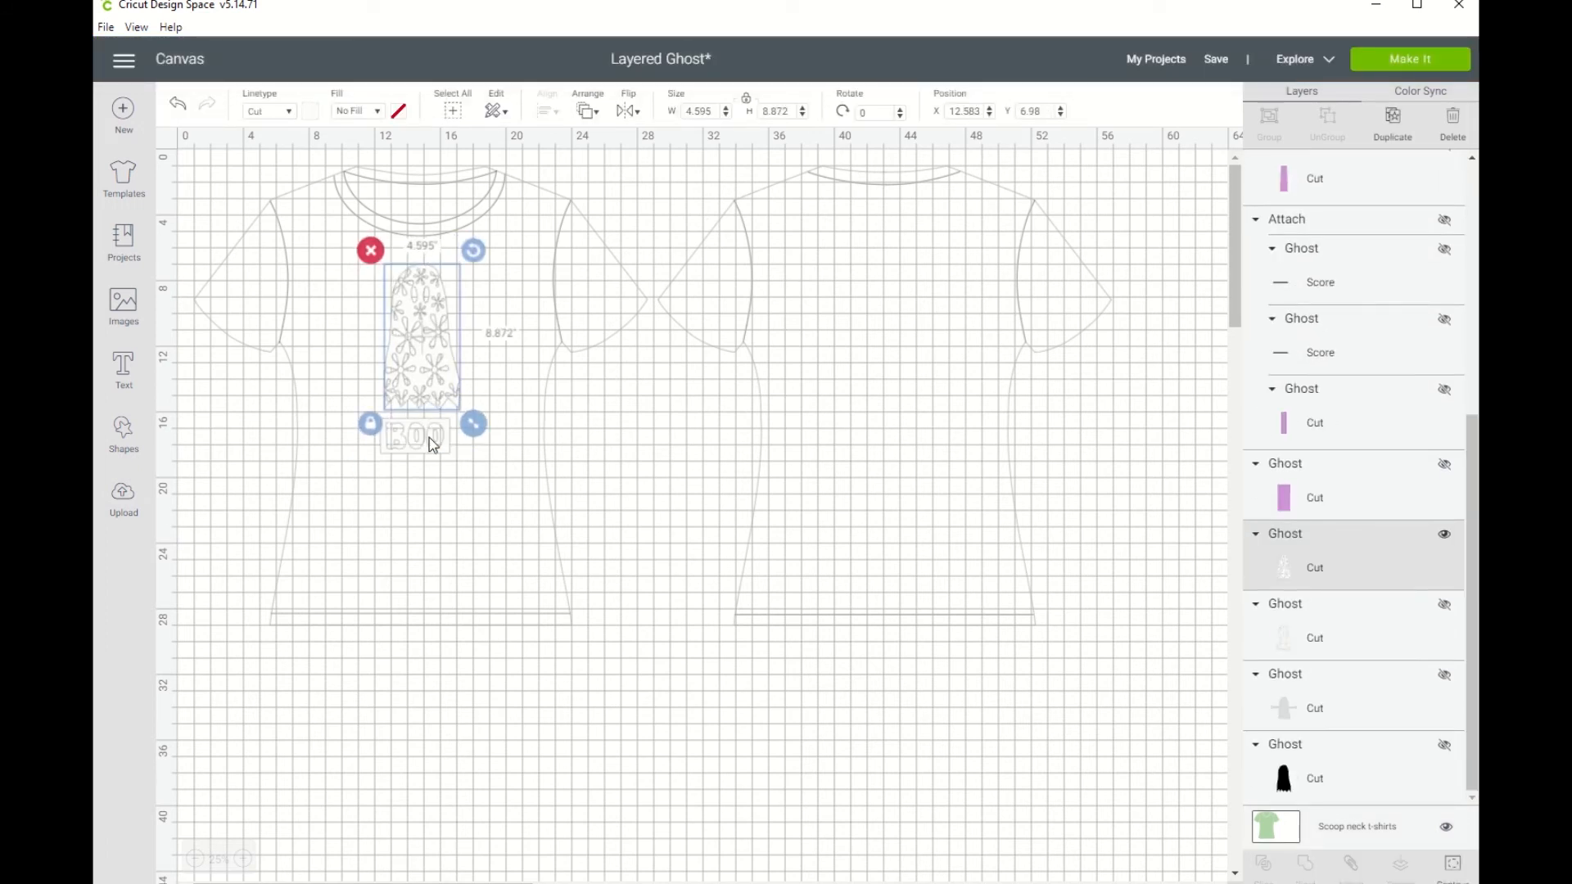
click(432, 446)
click(483, 680)
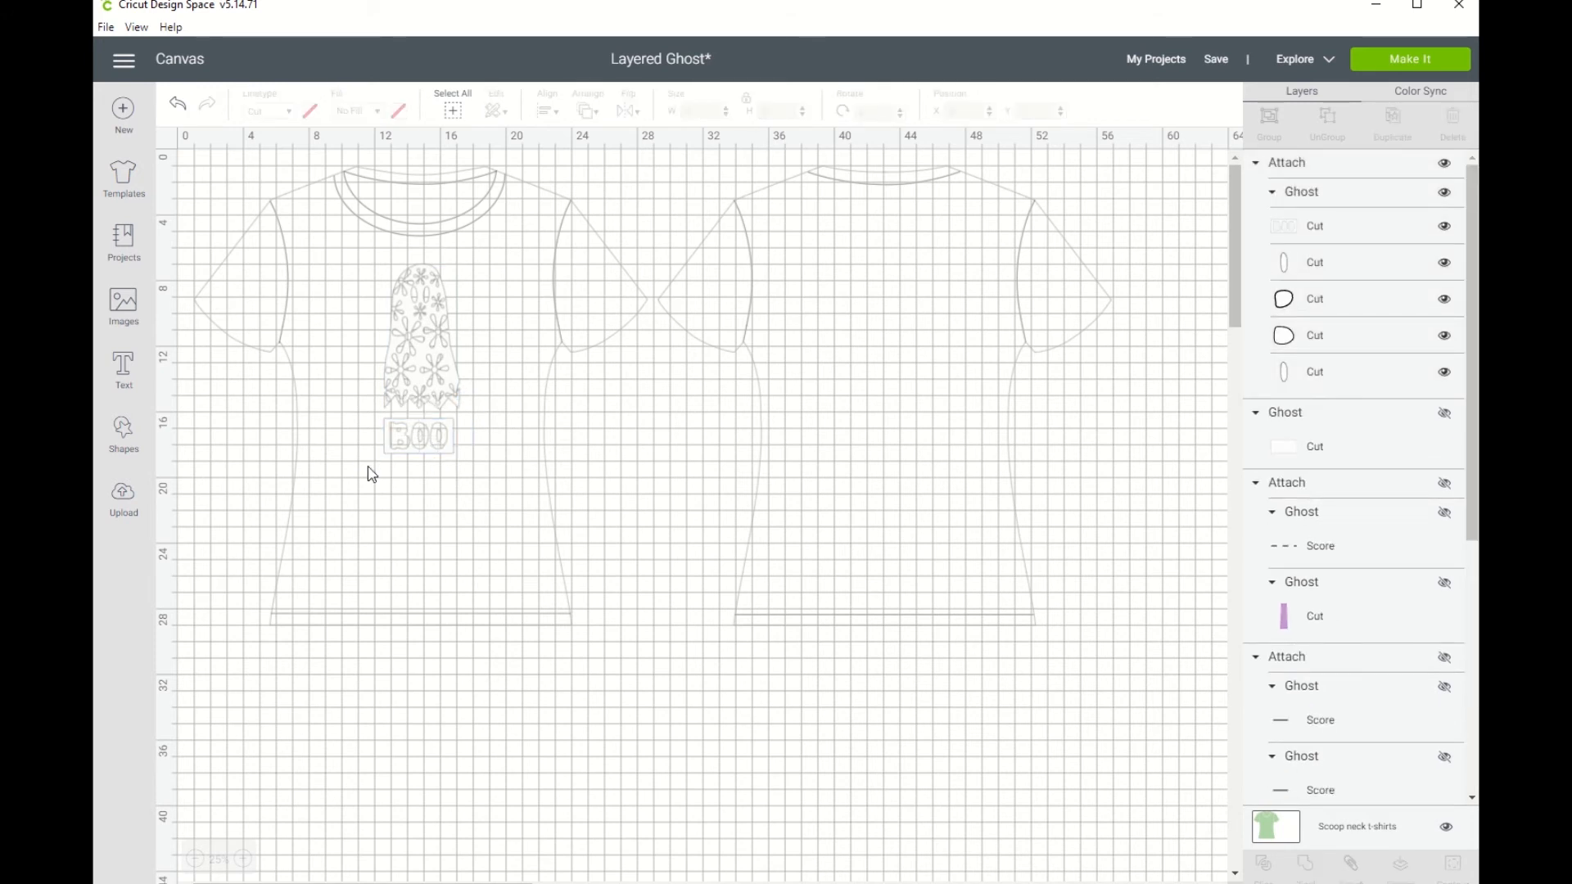
Open the cutting mat preview, rotate the flower ghost a quarter turn clockwise, and shift the BOO panel aside so the ghost can move up.
click(1385, 59)
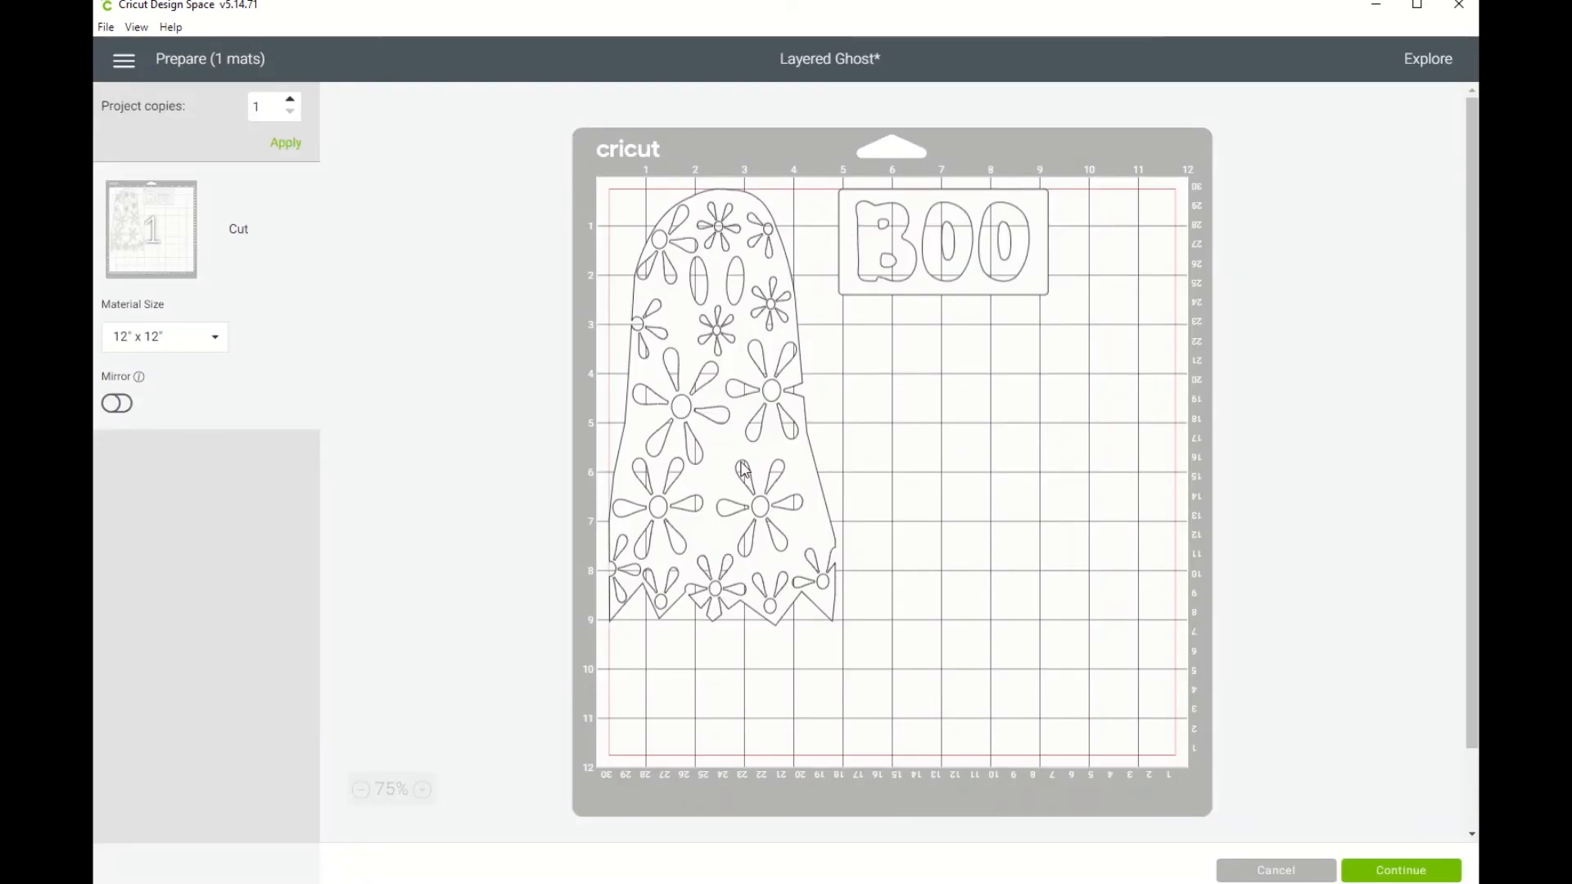
click(743, 469)
drag(846, 180, 1051, 588)
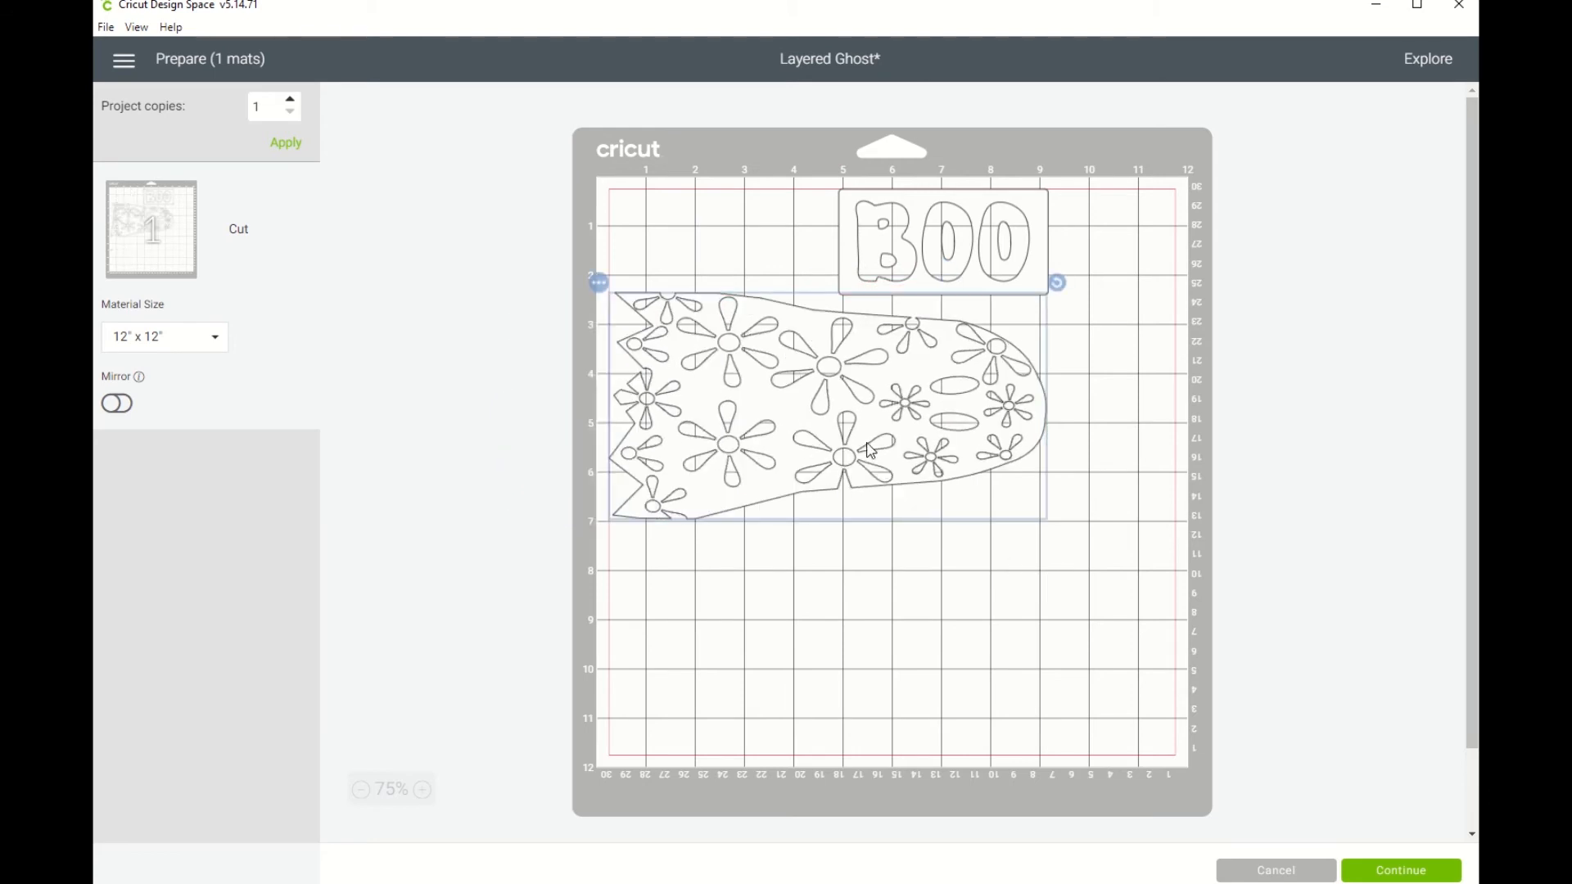
drag(1007, 253, 1079, 255)
drag(960, 402, 955, 372)
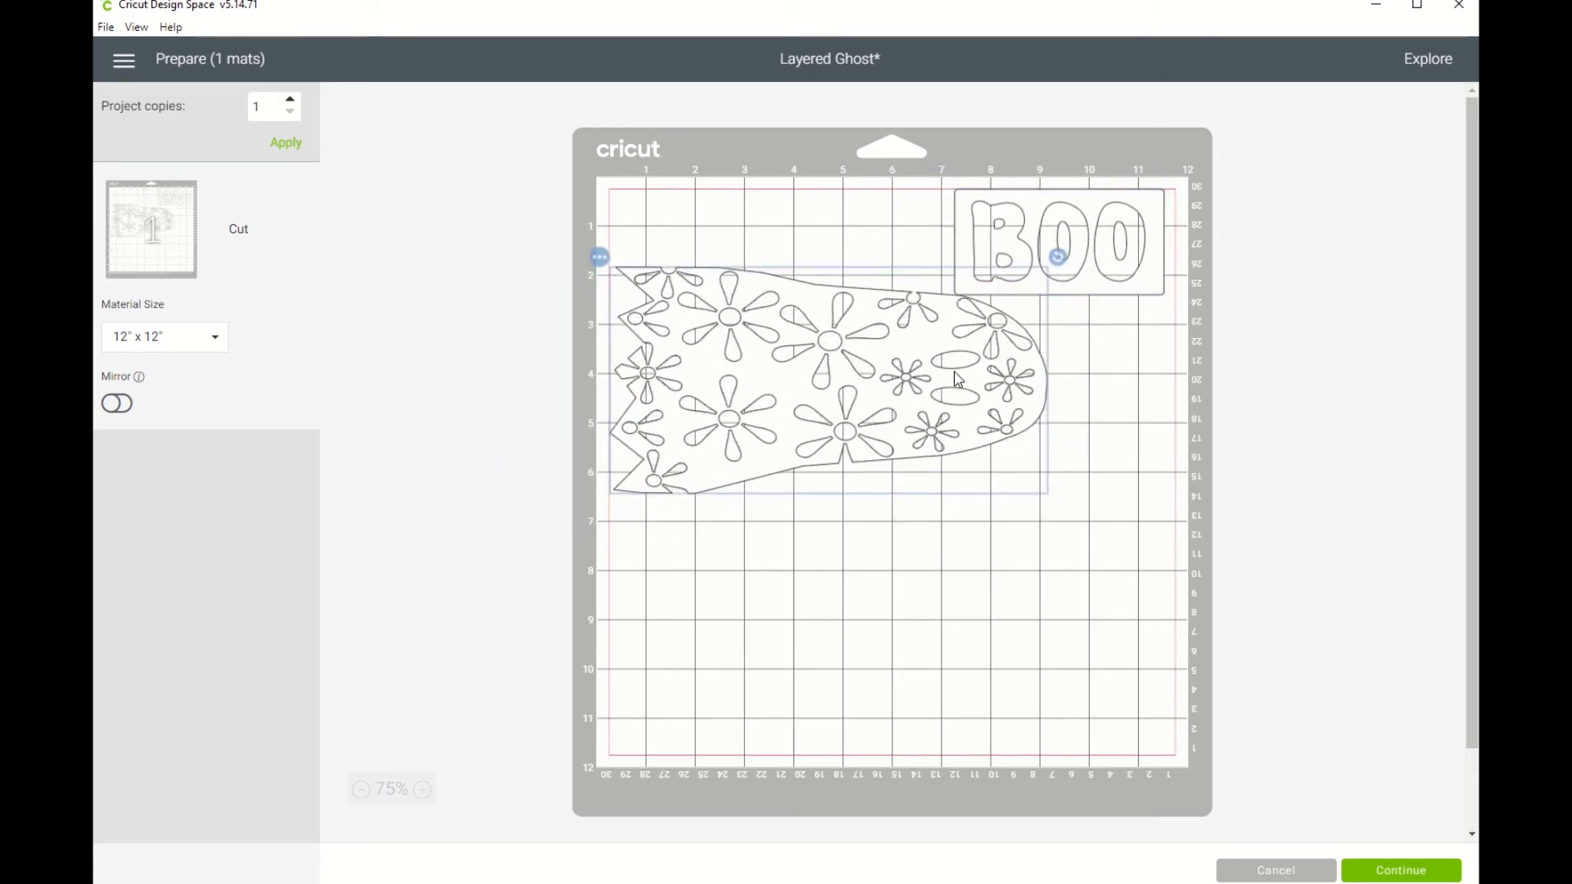
Rotate the BOO panel a quarter turn clockwise and fit it beside the ghost's head, with both pieces along the mat's upper edge.
click(1093, 287)
drag(1174, 181, 1105, 381)
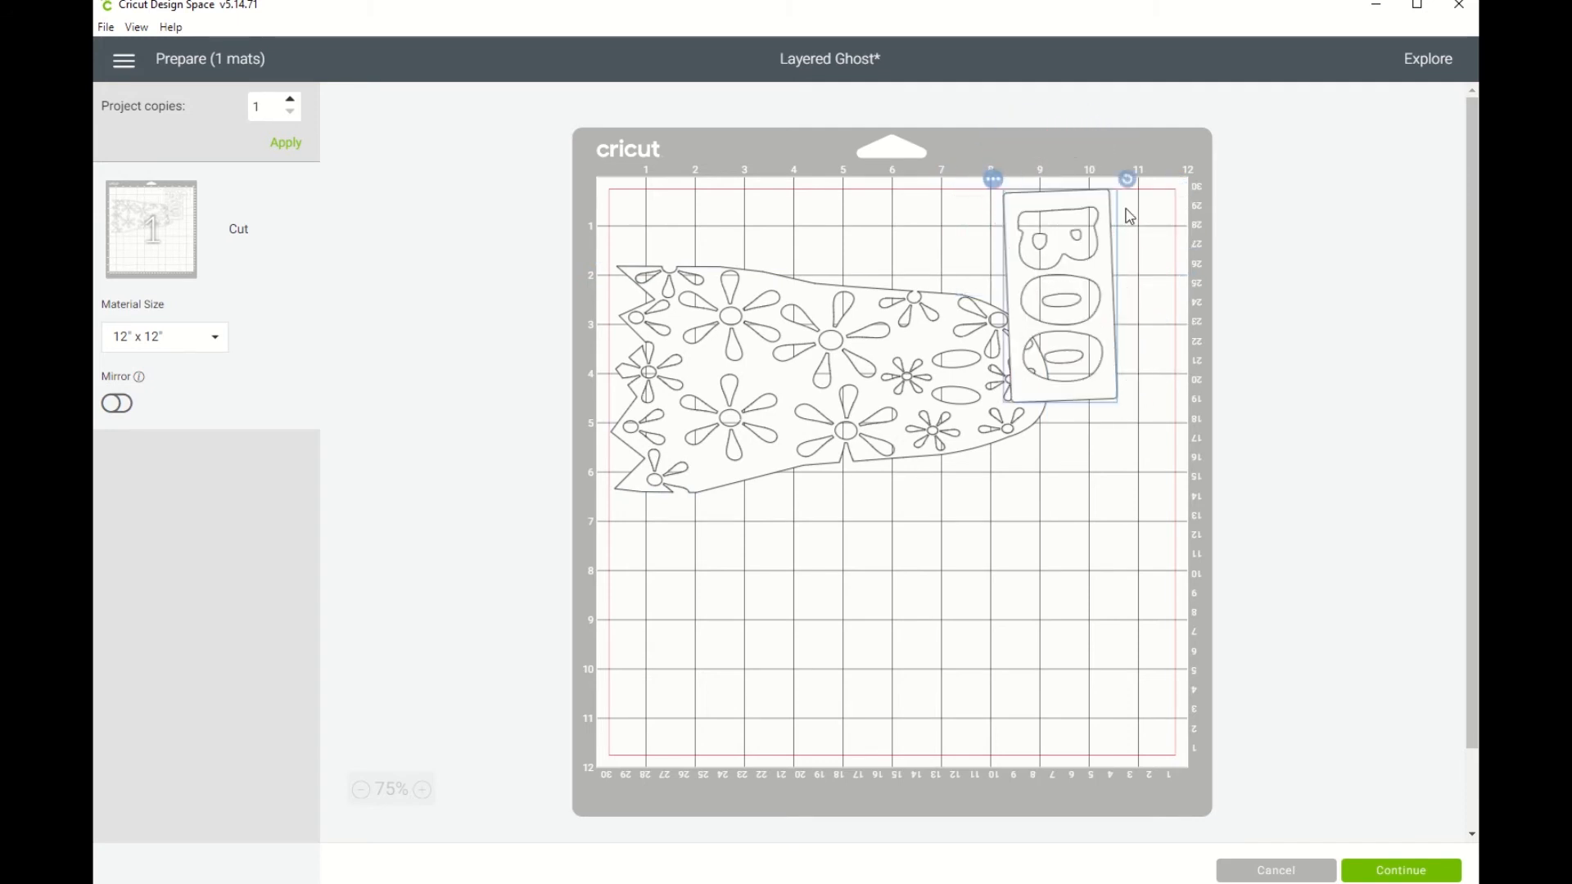
drag(1128, 179, 1140, 187)
drag(1106, 278, 1160, 276)
drag(923, 338, 900, 274)
drag(1152, 276, 1146, 275)
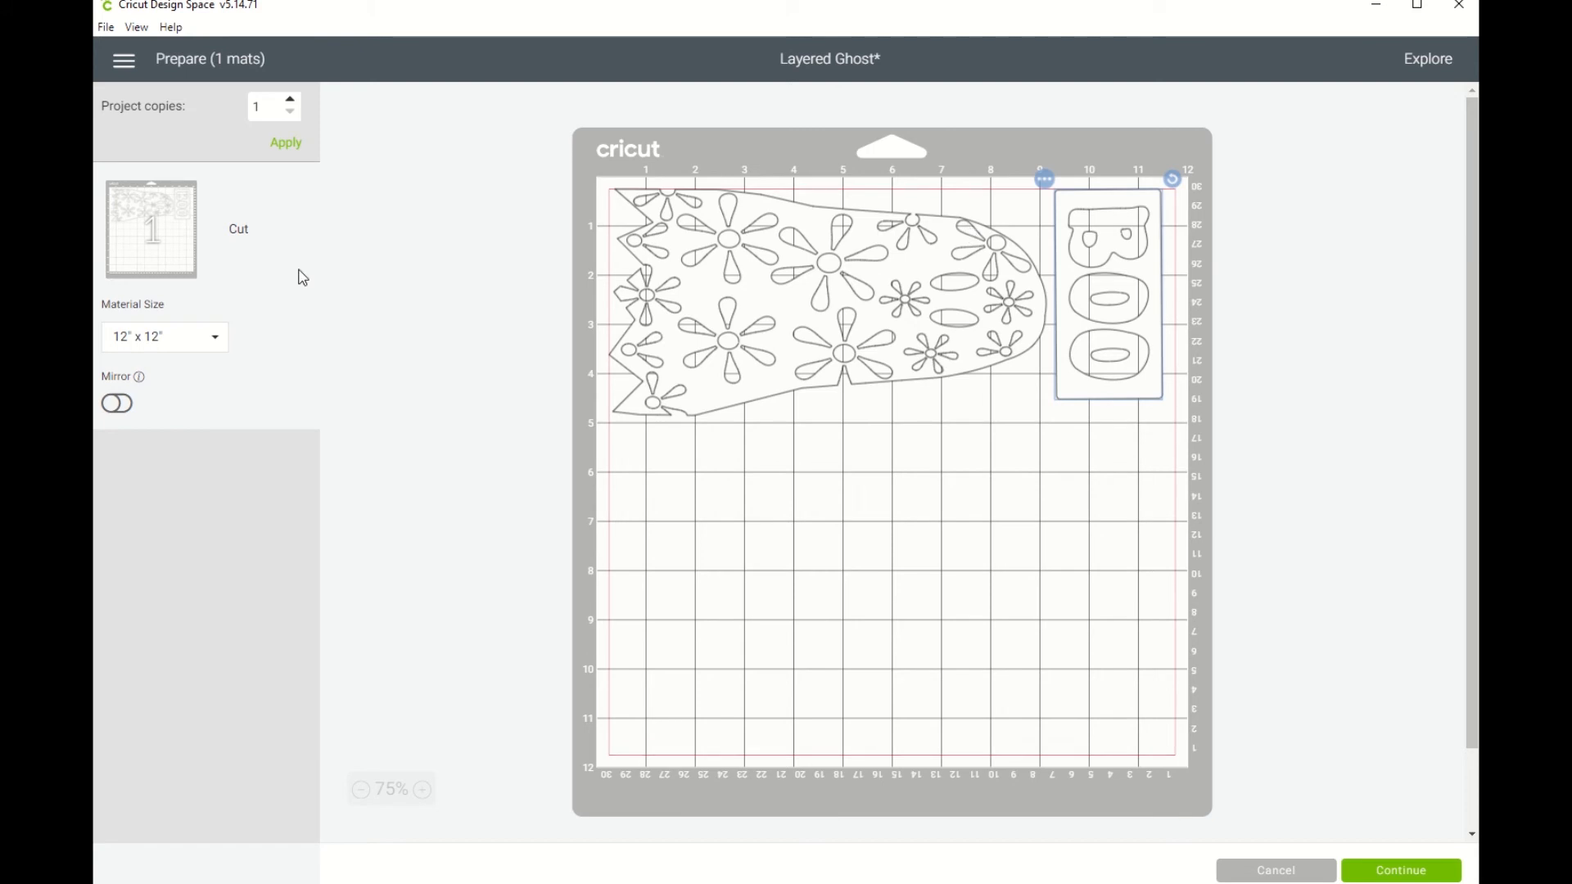
Turn on mirroring for the mat, and leave the cutting preview without continuing to the cut.
click(127, 405)
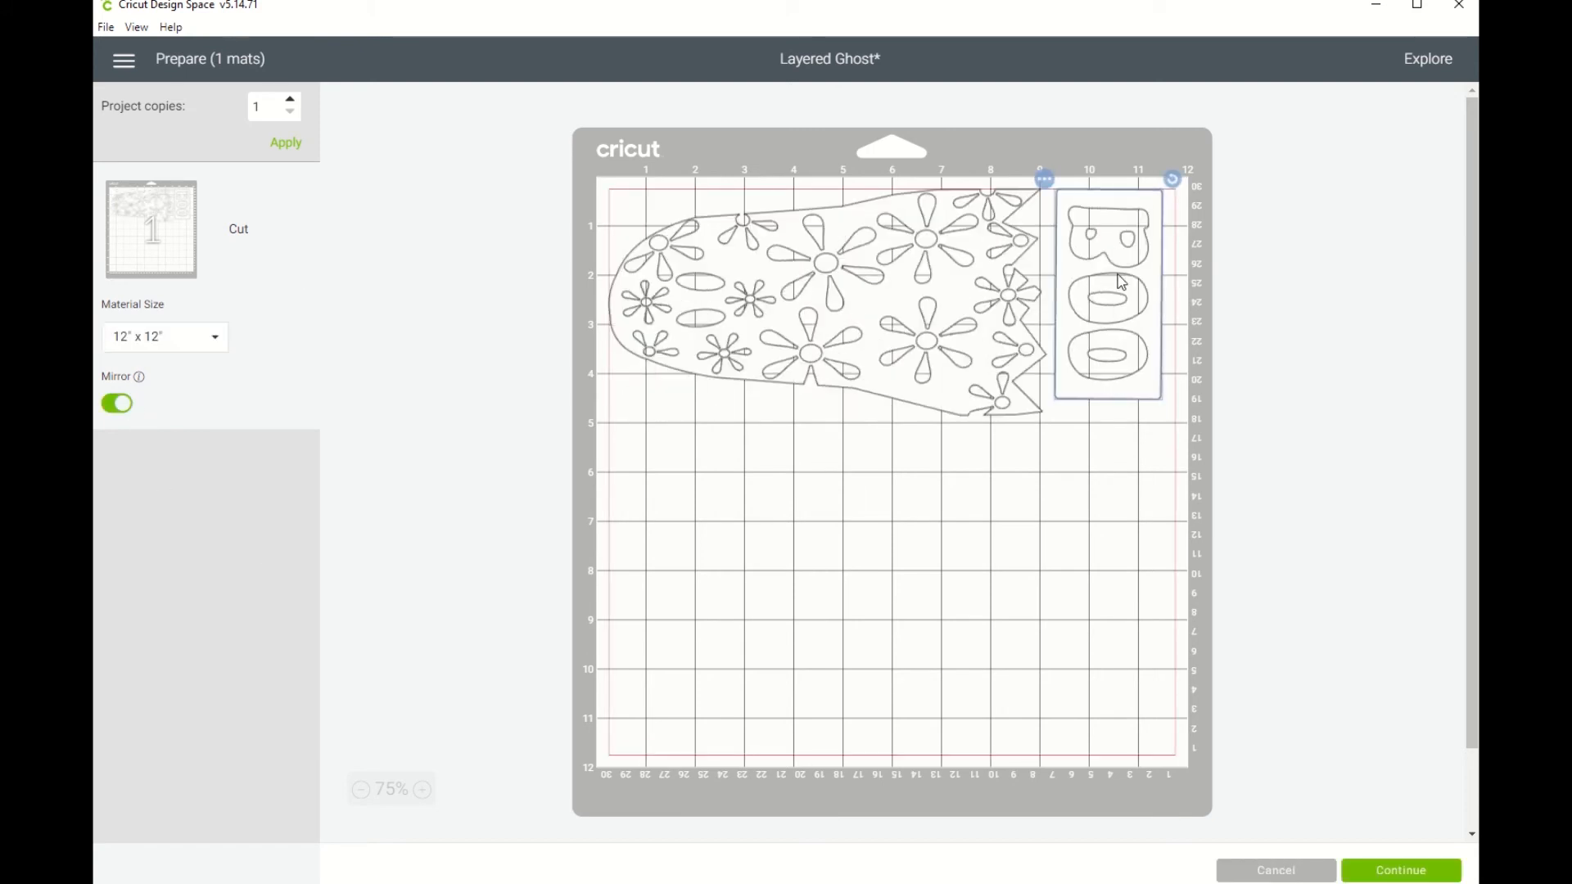
click(1277, 870)
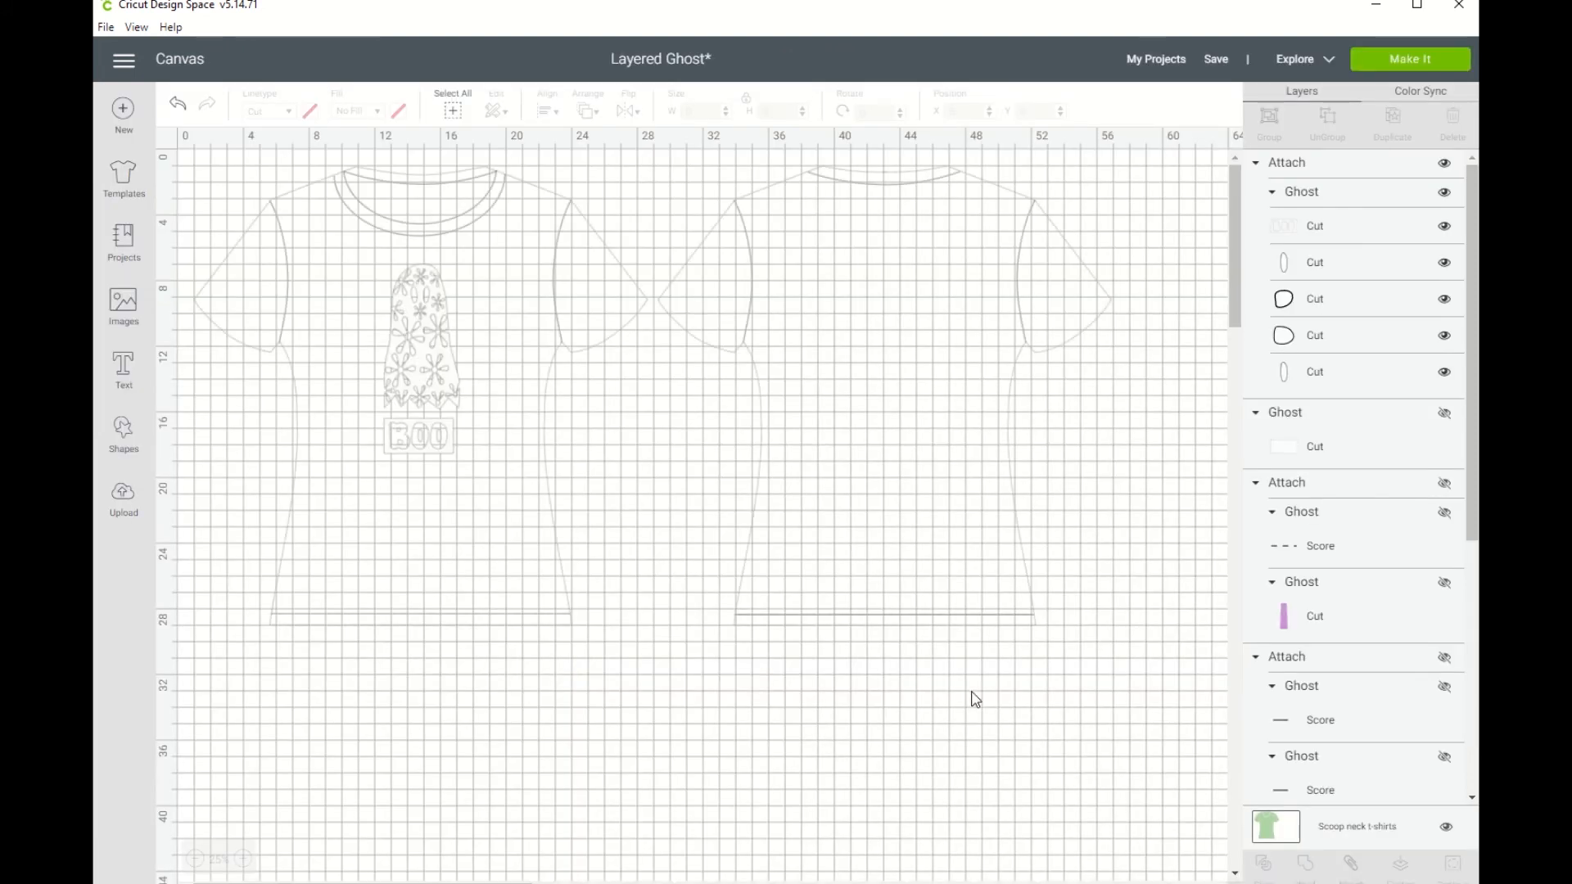
Hide the Scoop neck t-shirts template and move the flower ghost and BOO panel together to X 1.494, Y 0.466.
click(1446, 829)
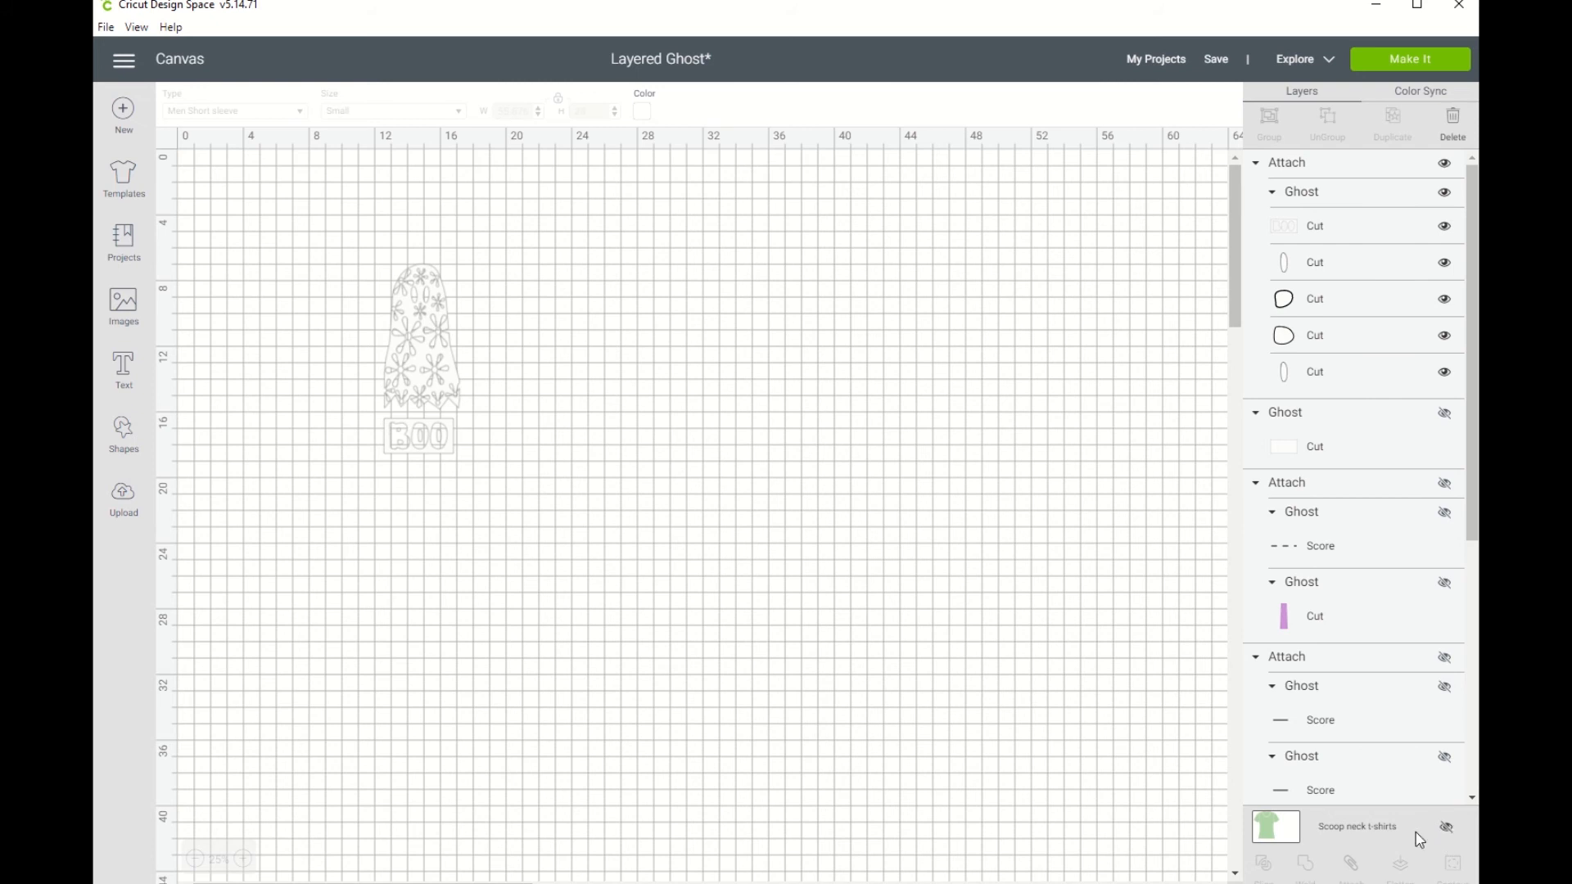
click(243, 860)
click(243, 859)
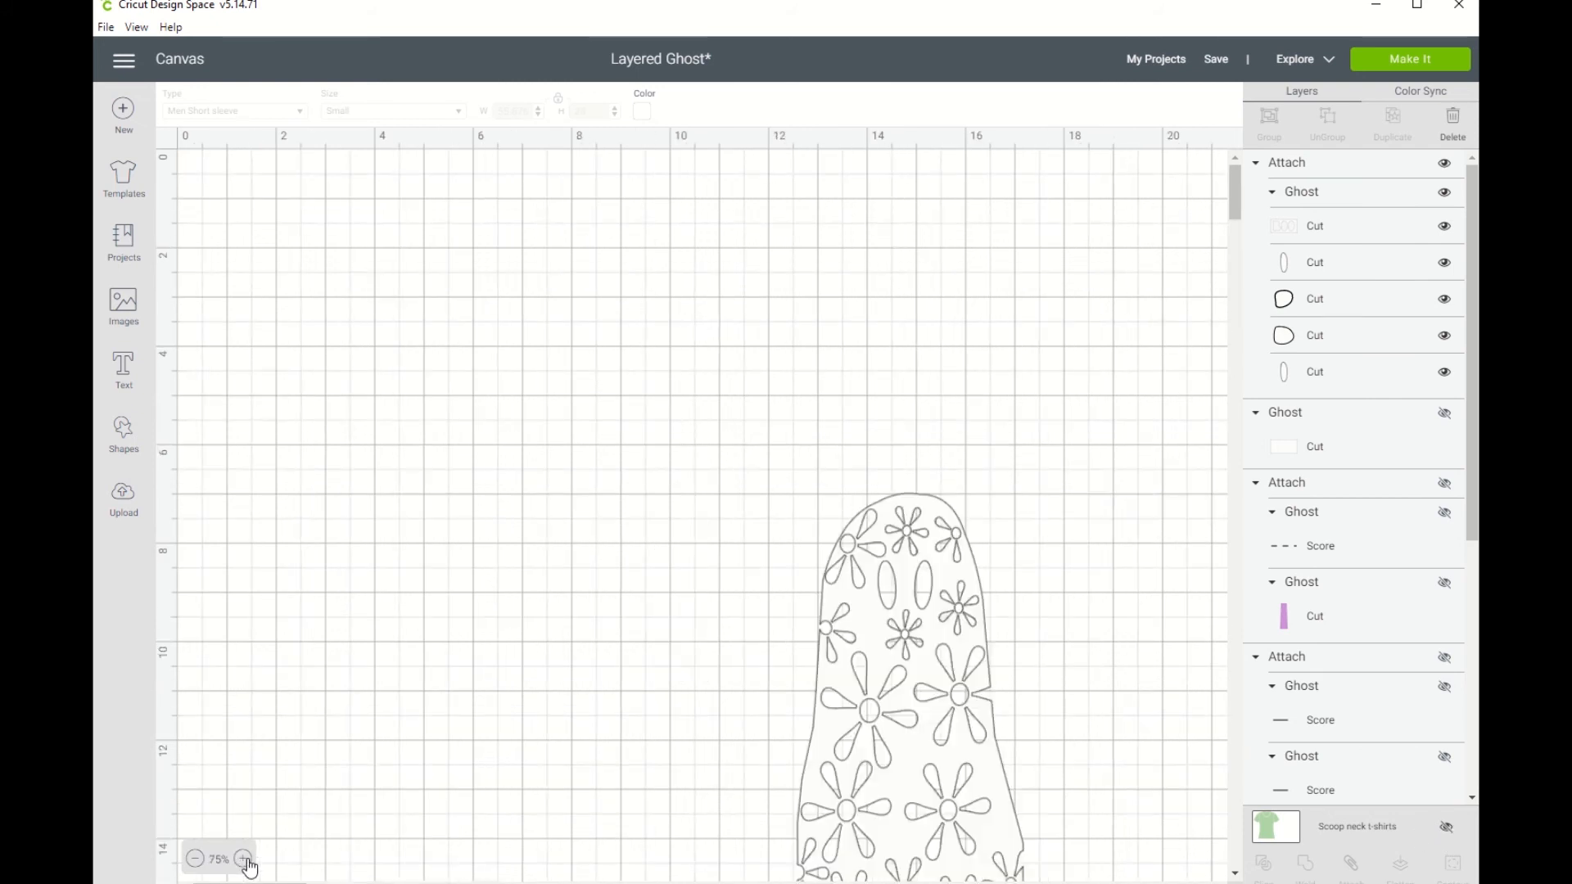
scroll(504, 782, down, 2)
scroll(573, 651, down, 2)
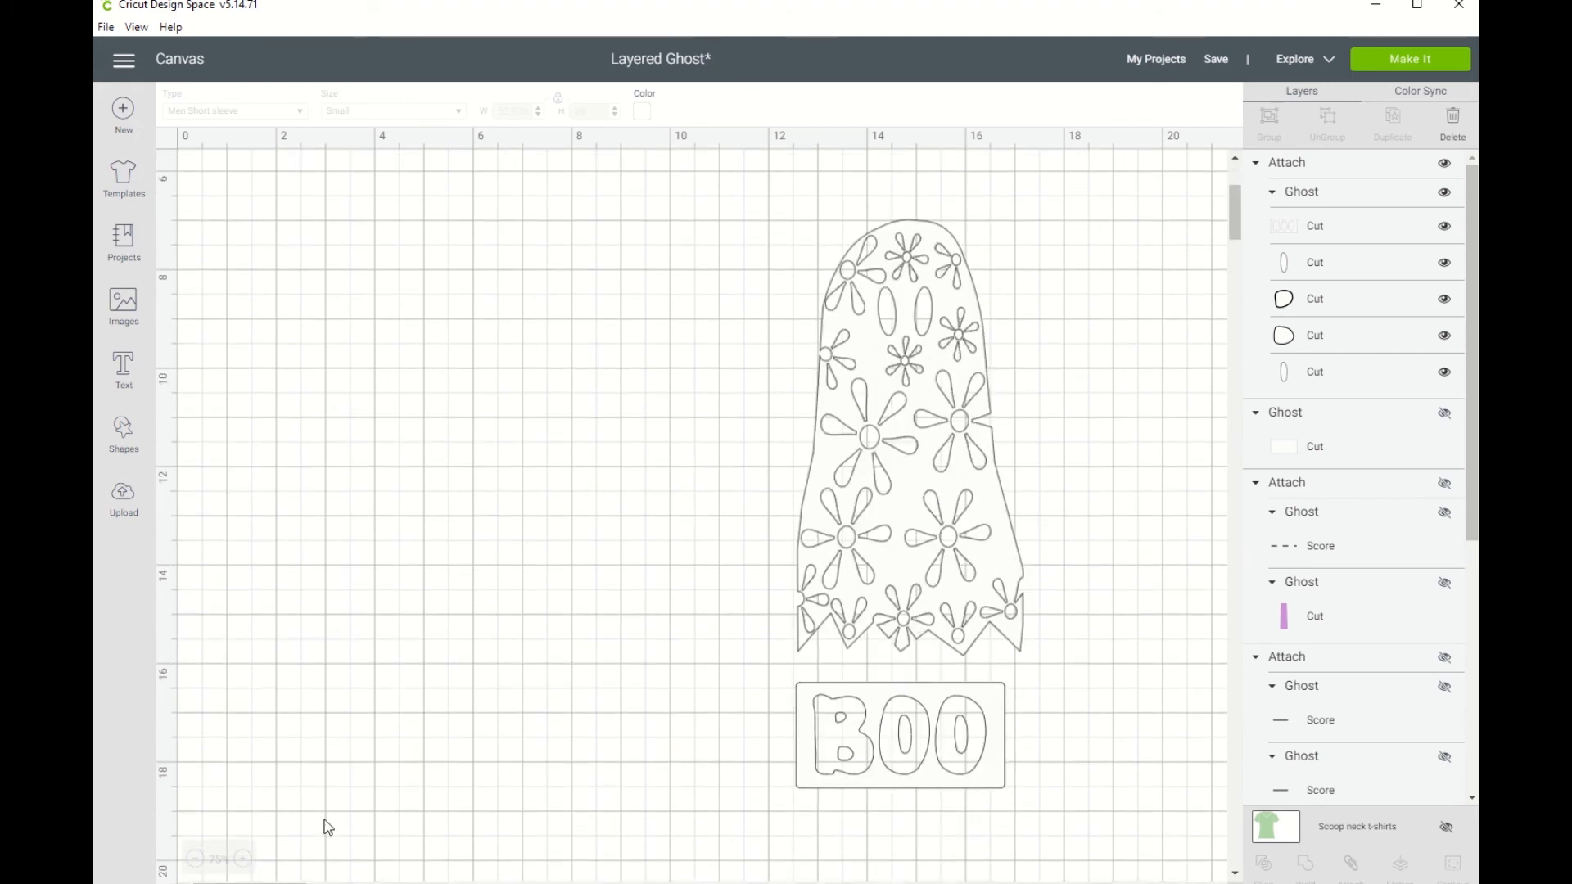
click(243, 860)
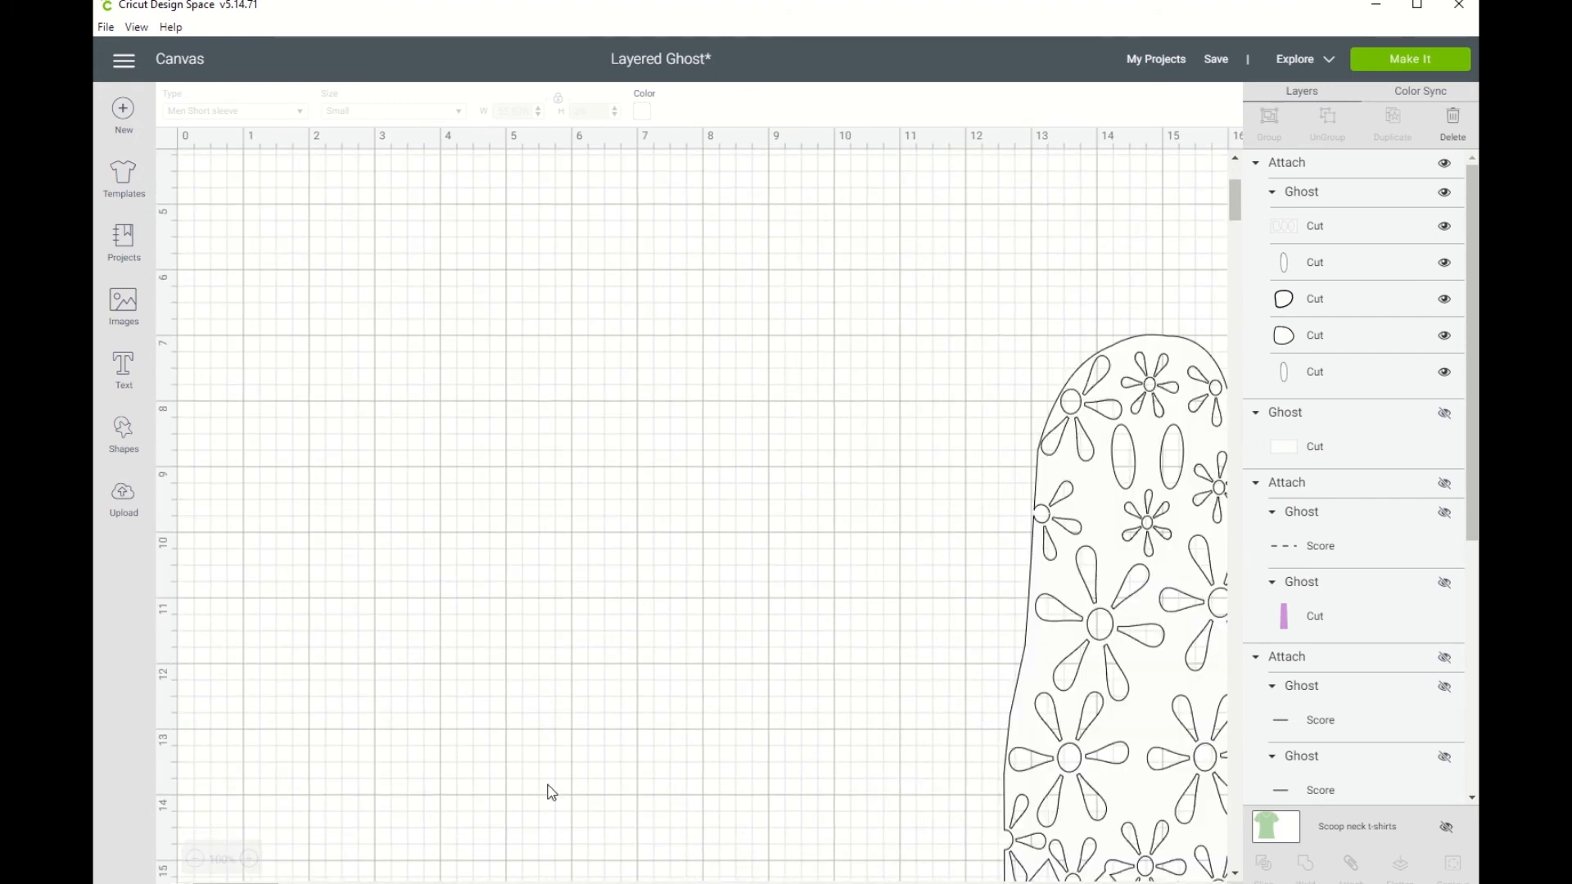
scroll(649, 691, down, 3)
drag(779, 344, 1137, 781)
drag(1184, 443, 361, 464)
scroll(841, 629, up, 4)
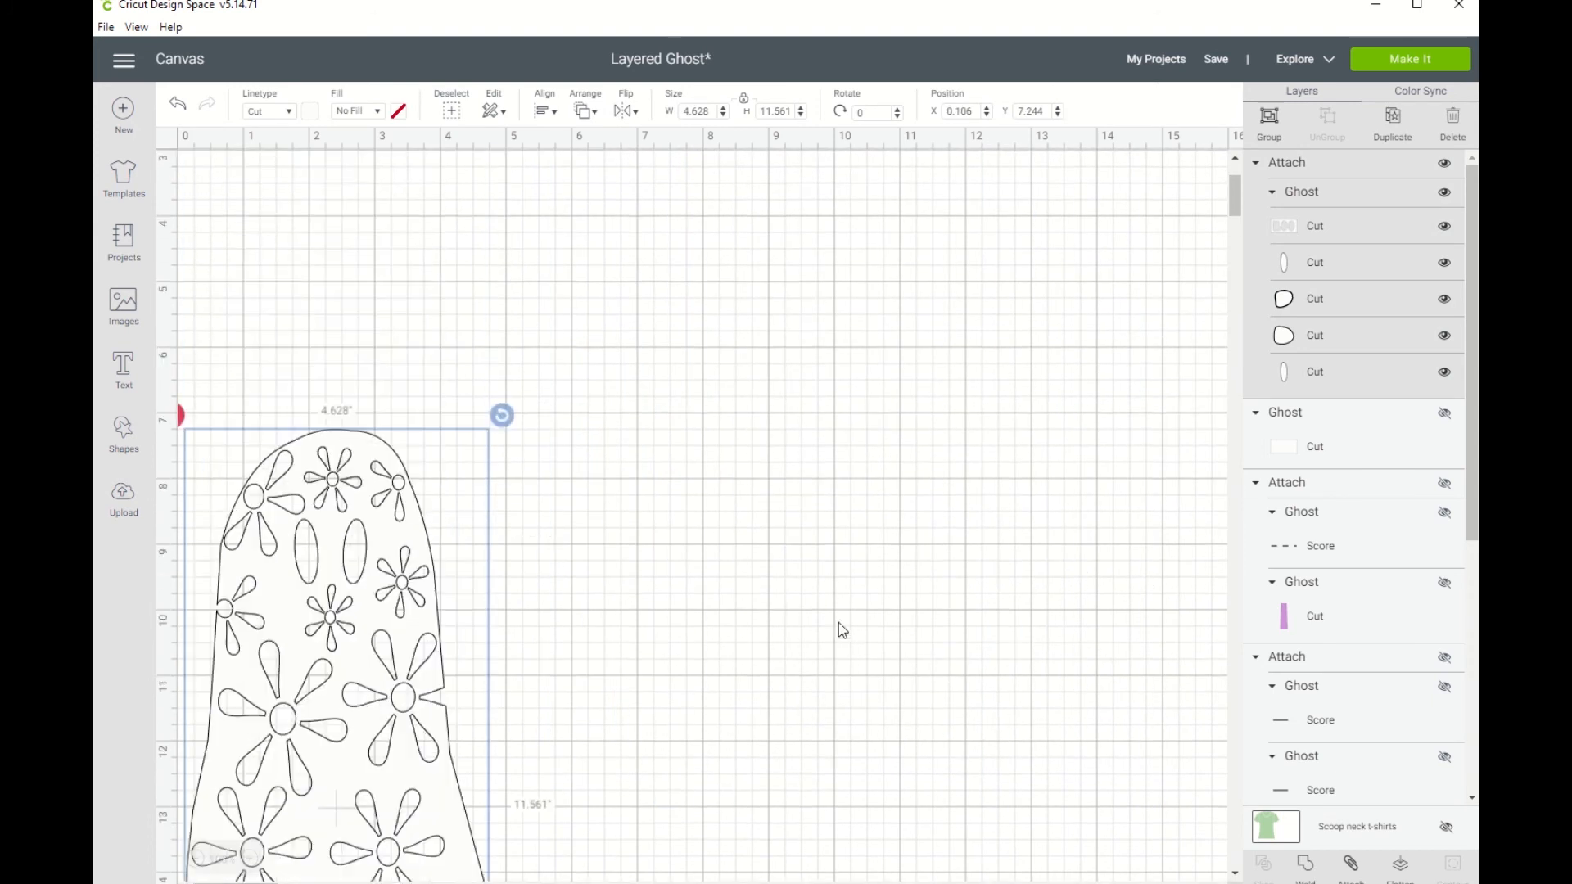
scroll(838, 623, up, 3)
drag(357, 653, 460, 231)
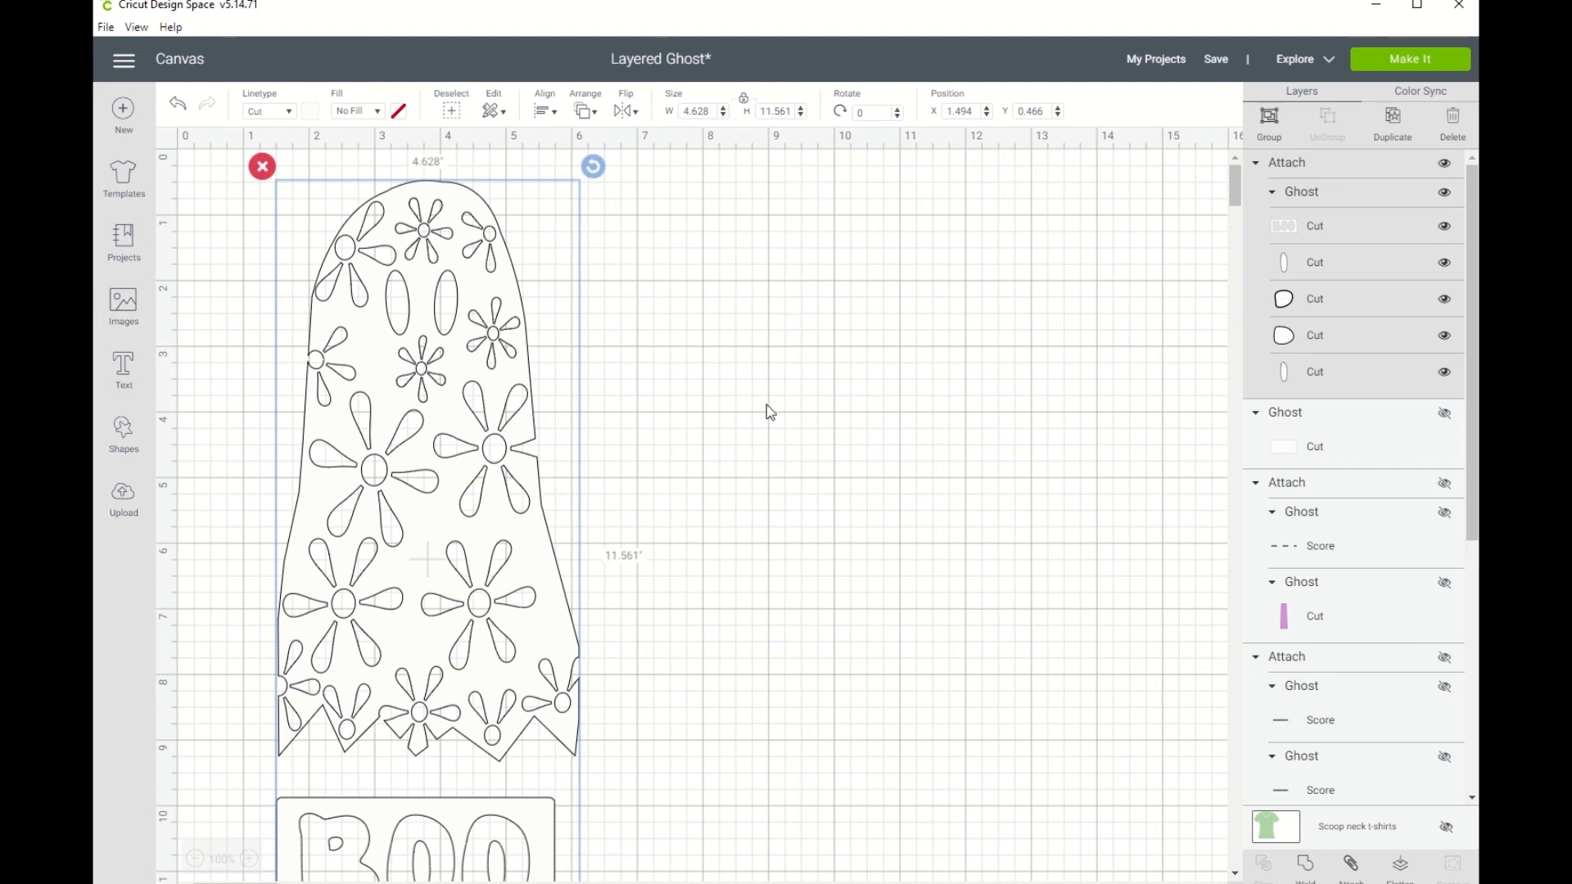
Select the flower ghost and the BOO panel individually to check the width and height of each.
click(637, 620)
click(443, 607)
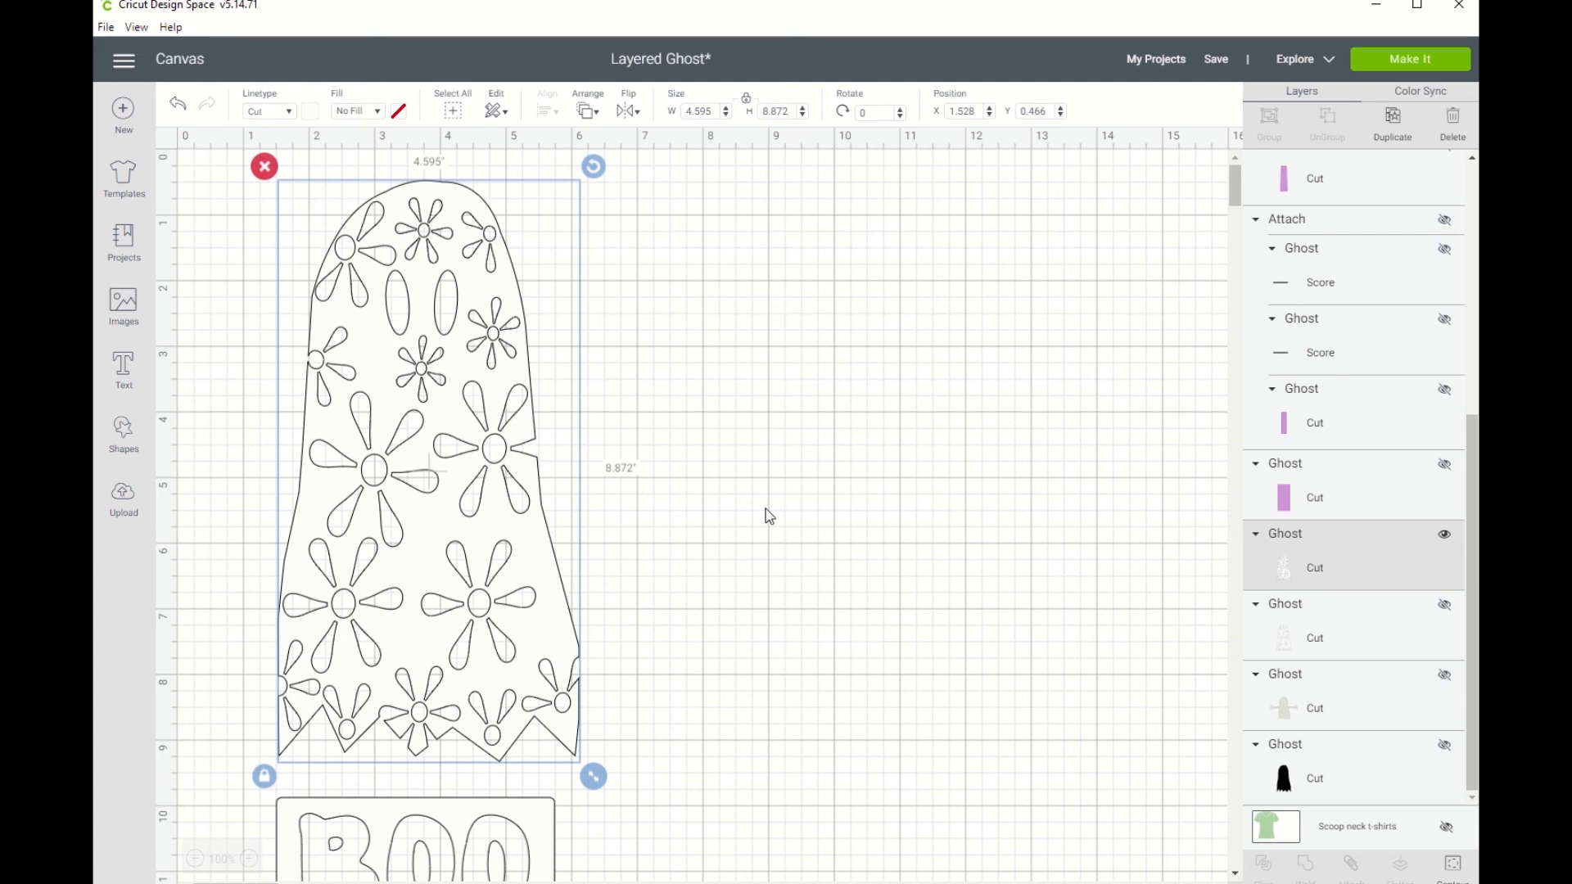
scroll(766, 519, down, 1)
scroll(767, 524, down, 5)
click(531, 578)
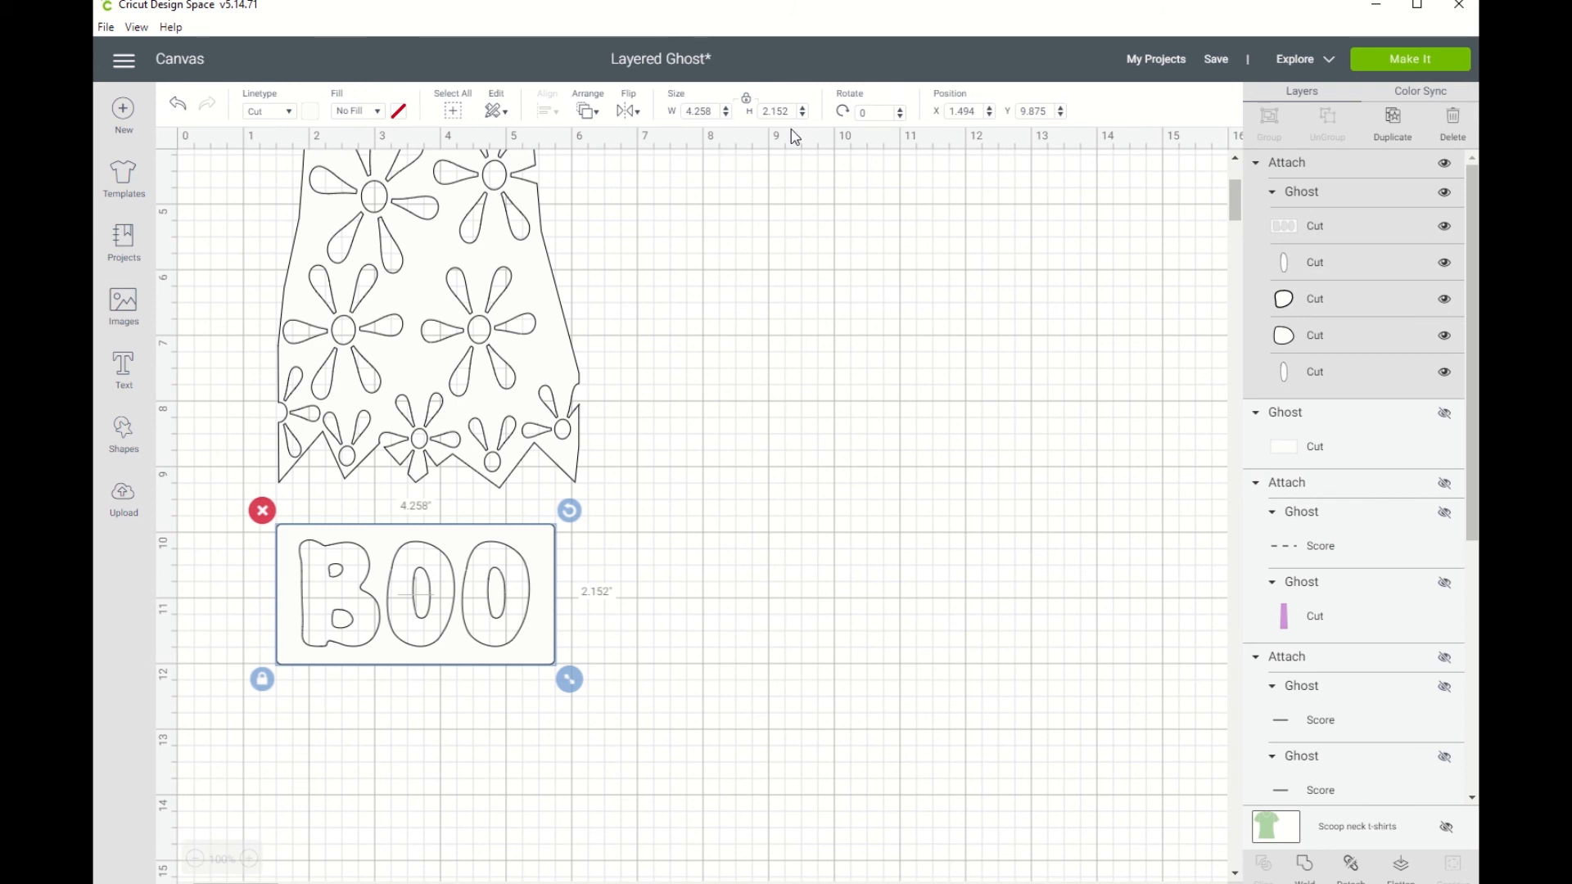
click(696, 472)
scroll(670, 613, up, 4)
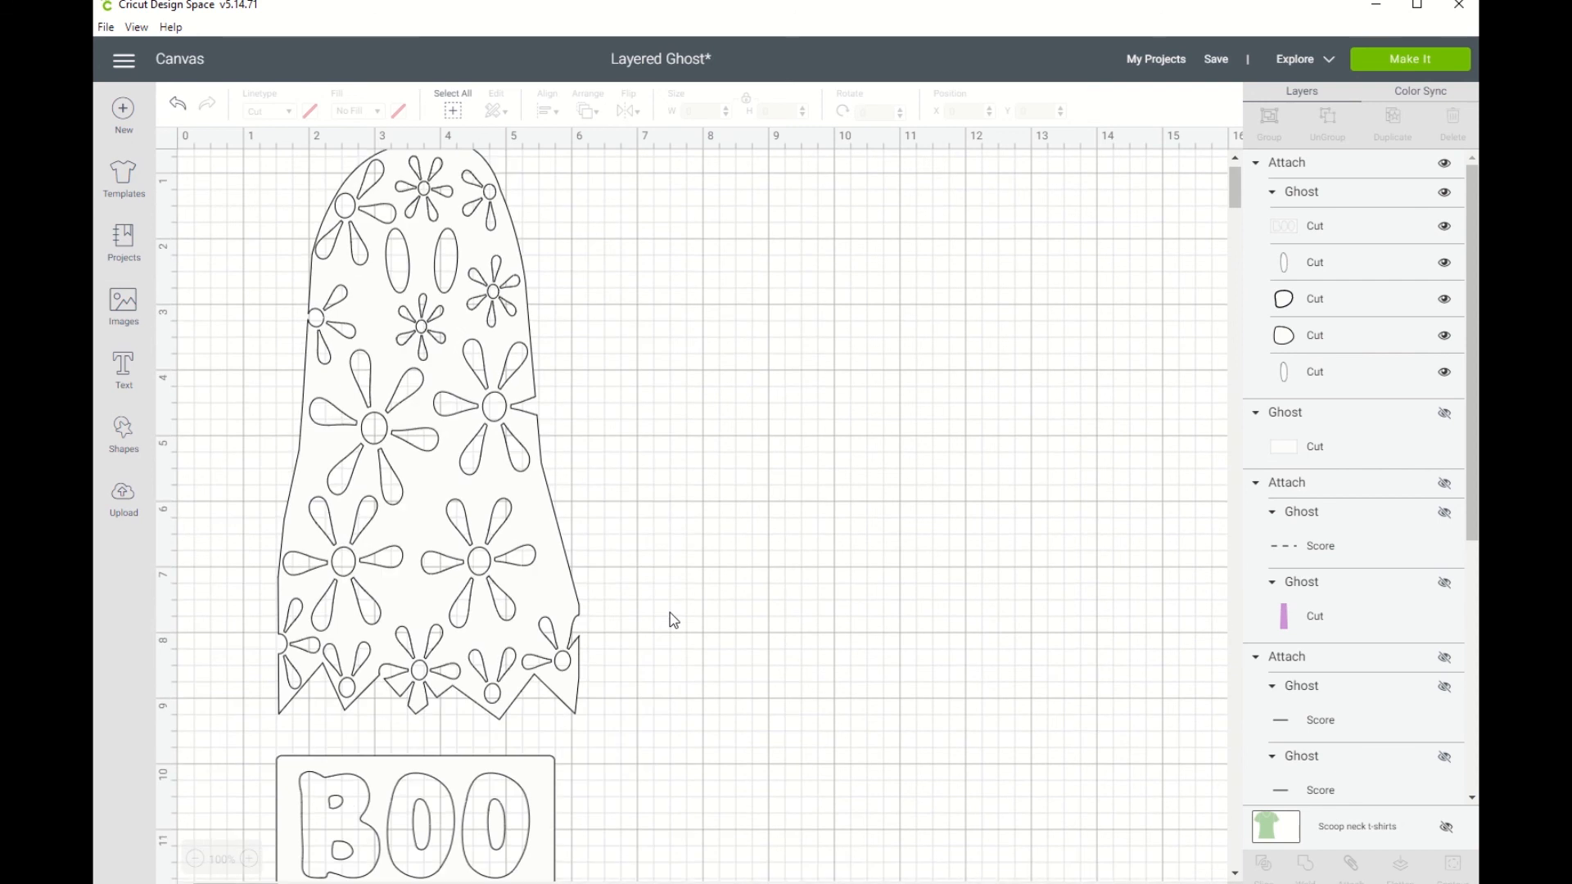
Move the flower ghost and BOO panel together slightly up and left, to the canvas's upper edge.
drag(655, 760, 437, 474)
scroll(501, 422, up, 2)
drag(489, 388, 479, 358)
click(727, 341)
scroll(759, 531, down, 5)
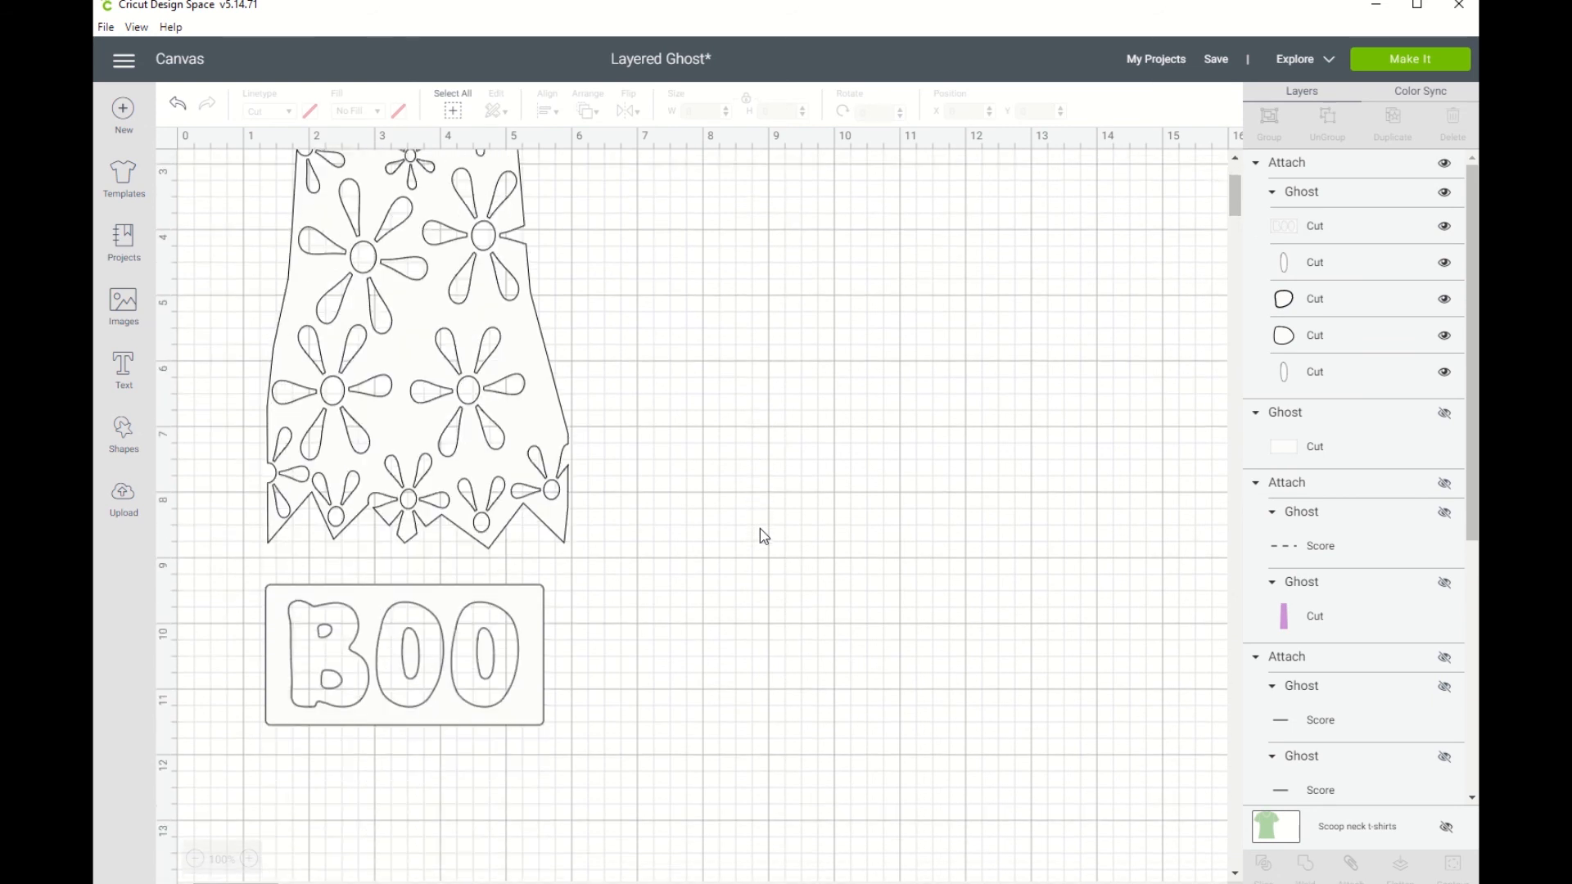
scroll(761, 531, up, 5)
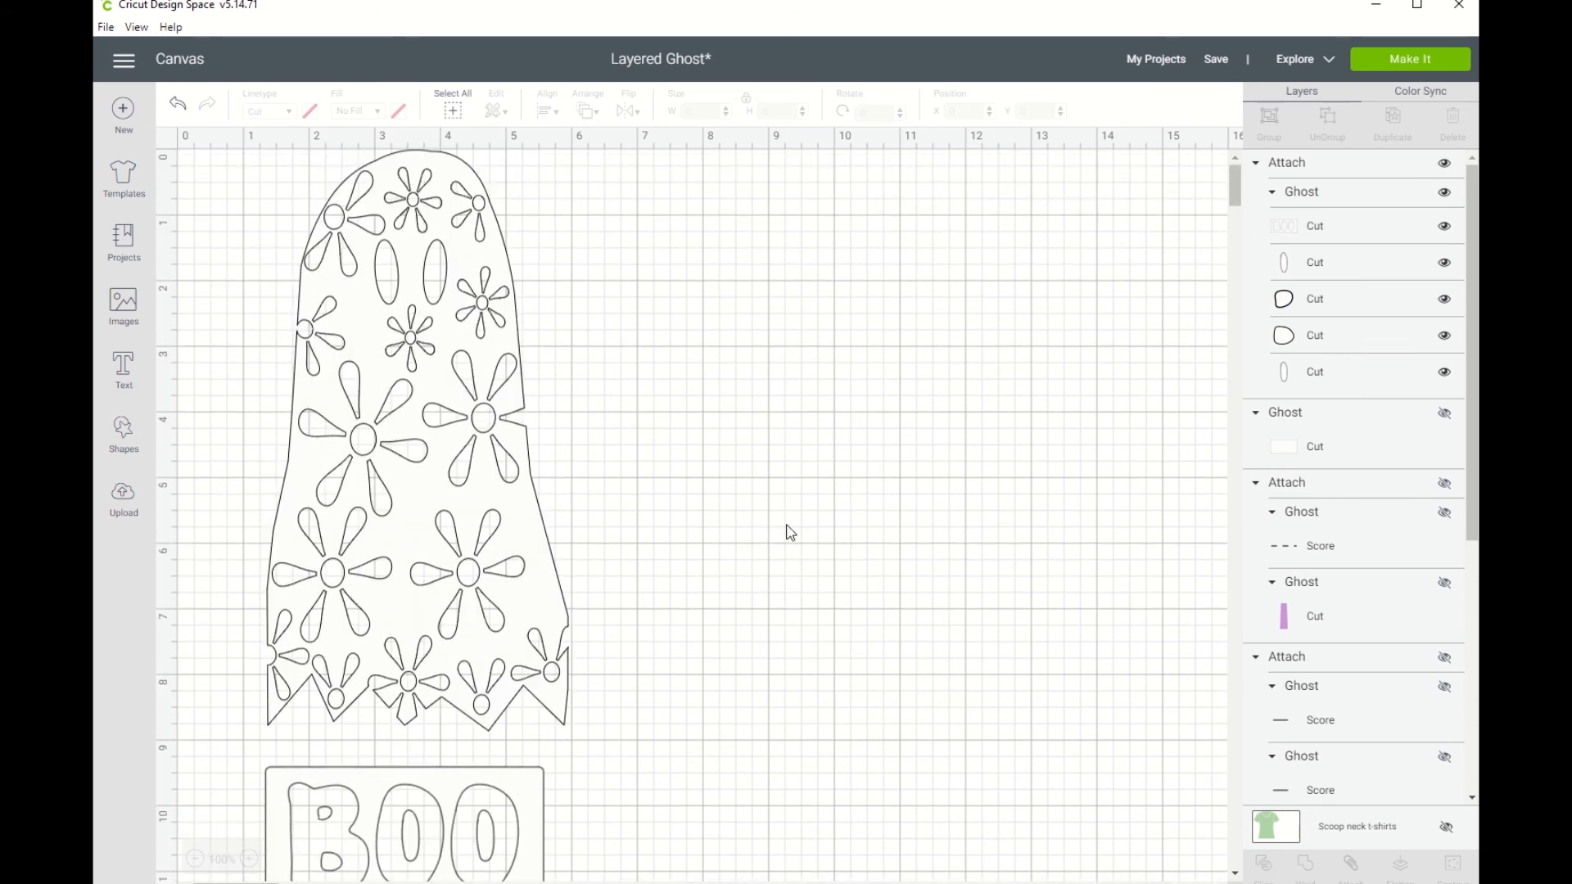